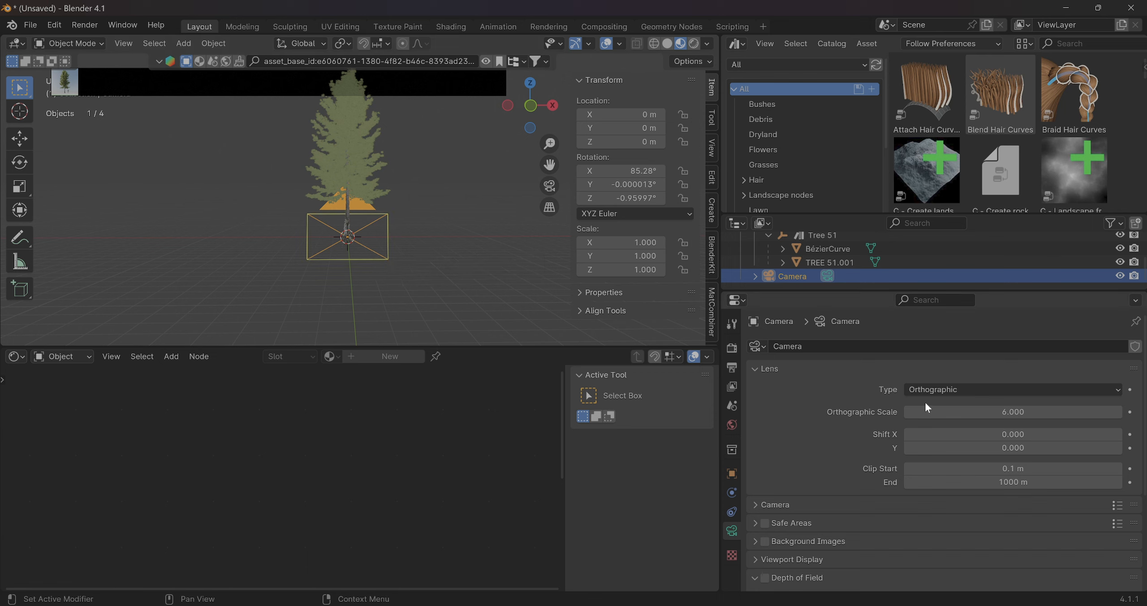
Set the camera's orthographic scale to 14
left_click(925, 411)
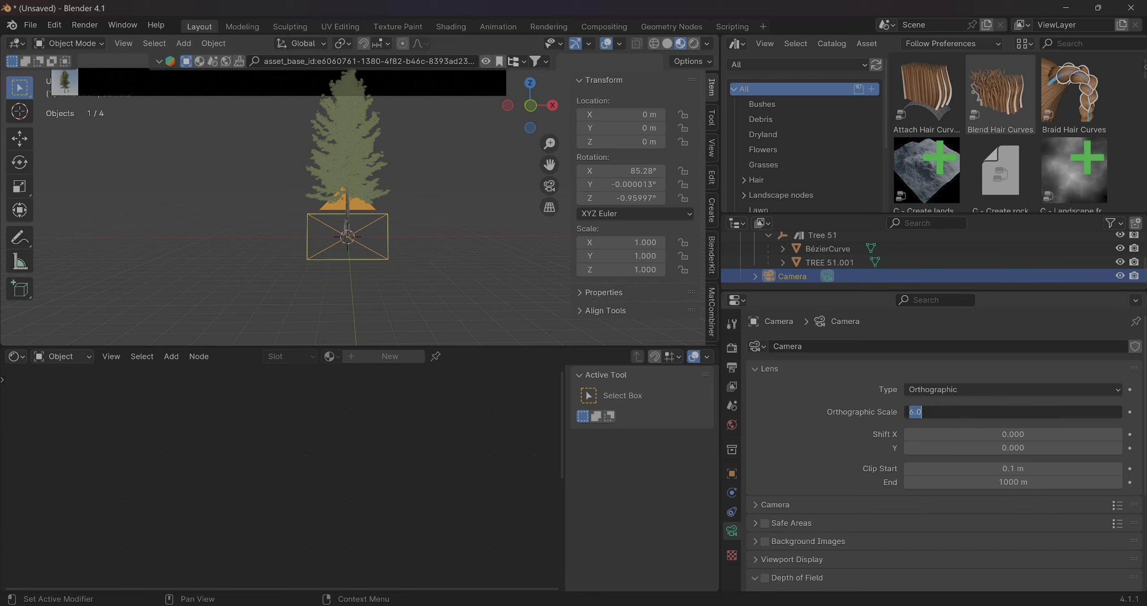
type("14")
key("Return")
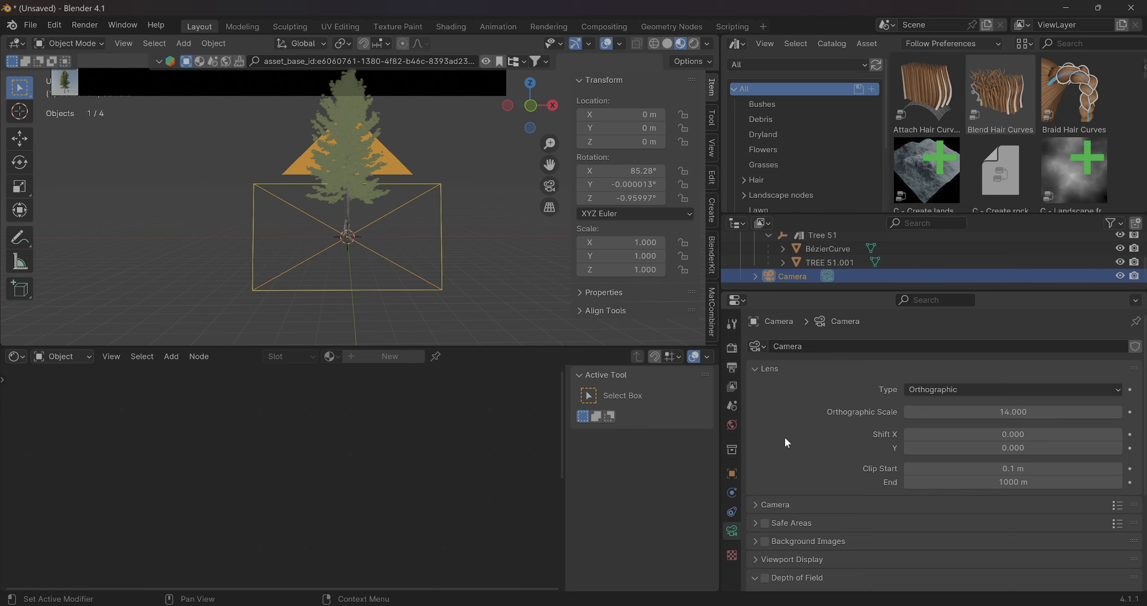
Set the camera's rotation to 90° on X, 0° on Y and 0° on Z
left_click(631, 171)
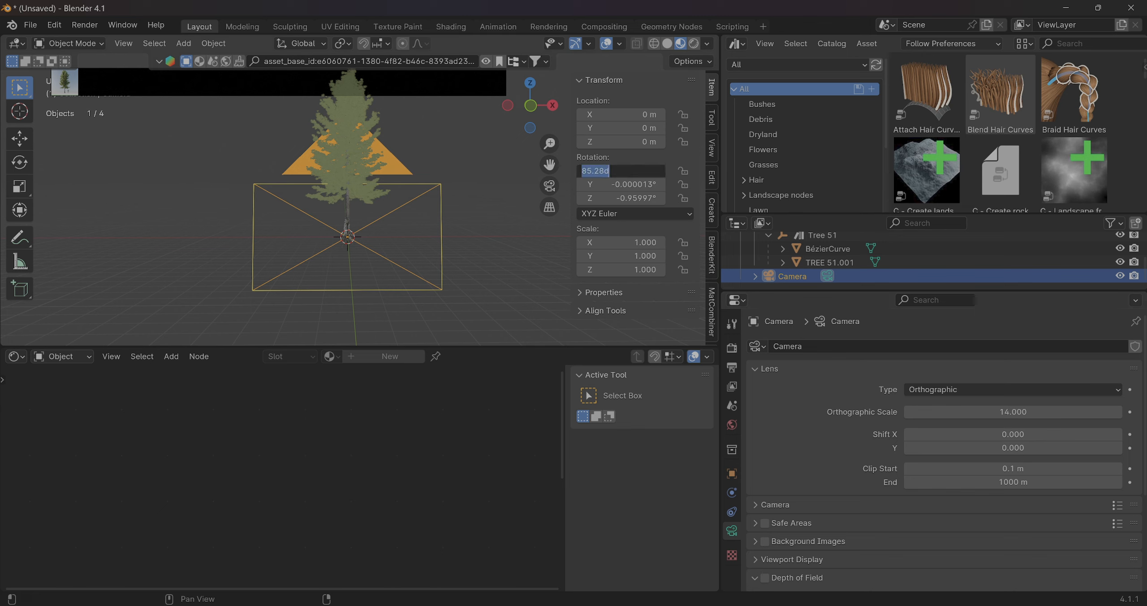
type("90")
key("Return")
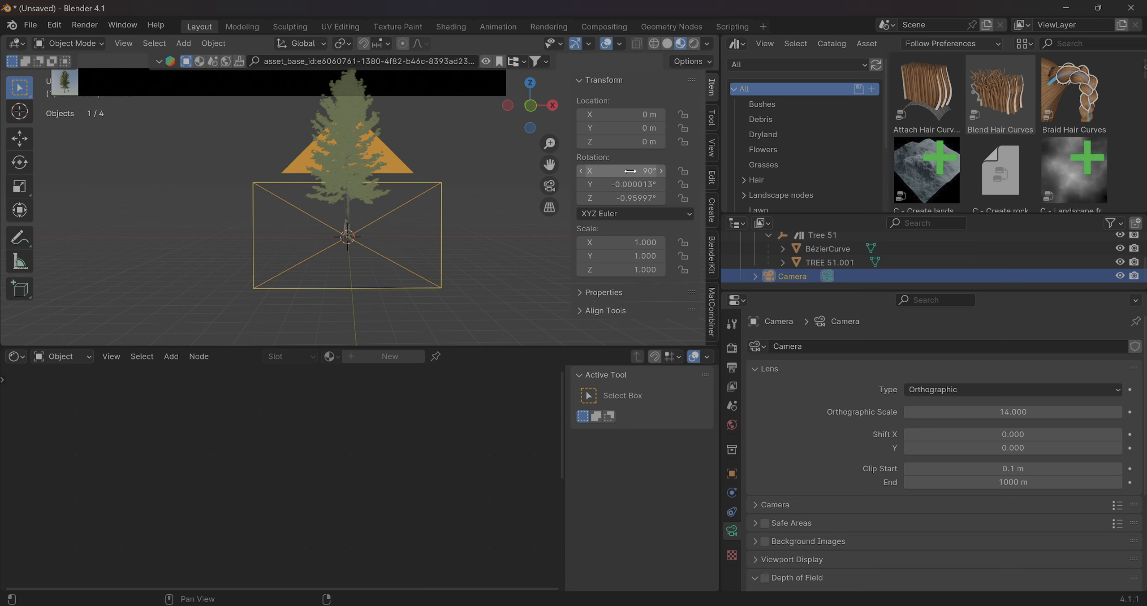
left_click(630, 184)
type("0")
key("Return")
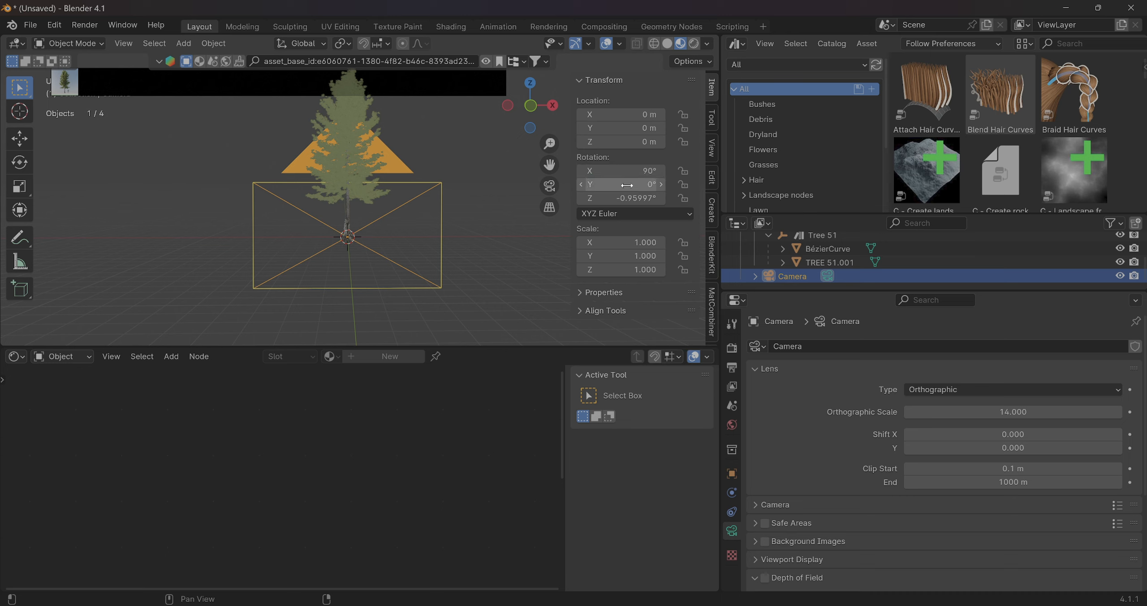
left_click(628, 198)
type("0")
key("Return")
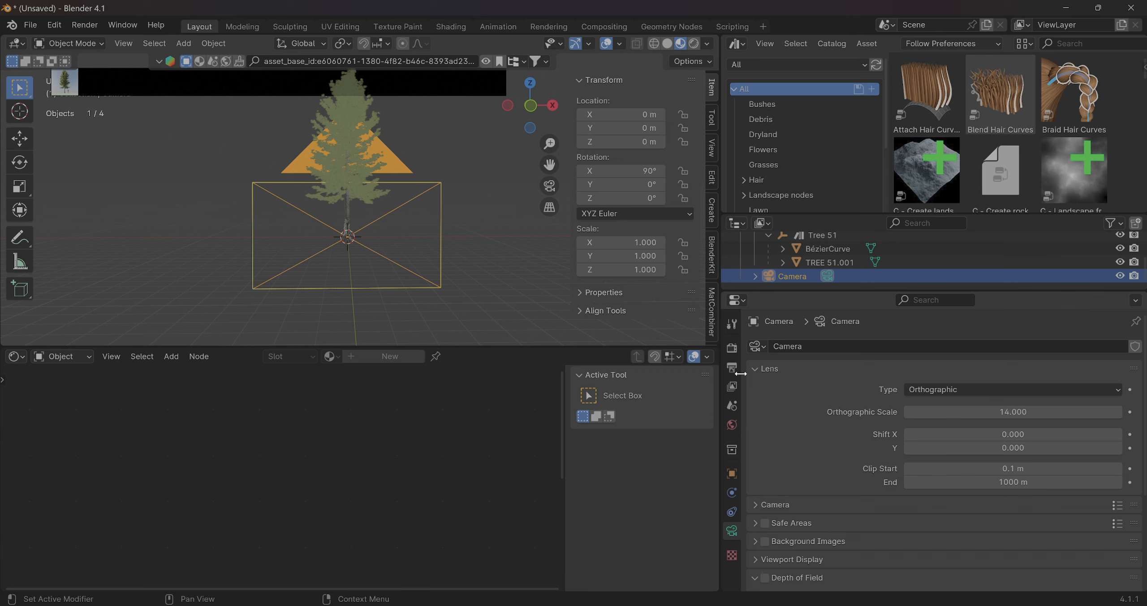
Set the maximum samples for the final Cycles render to 128
left_click(731, 348)
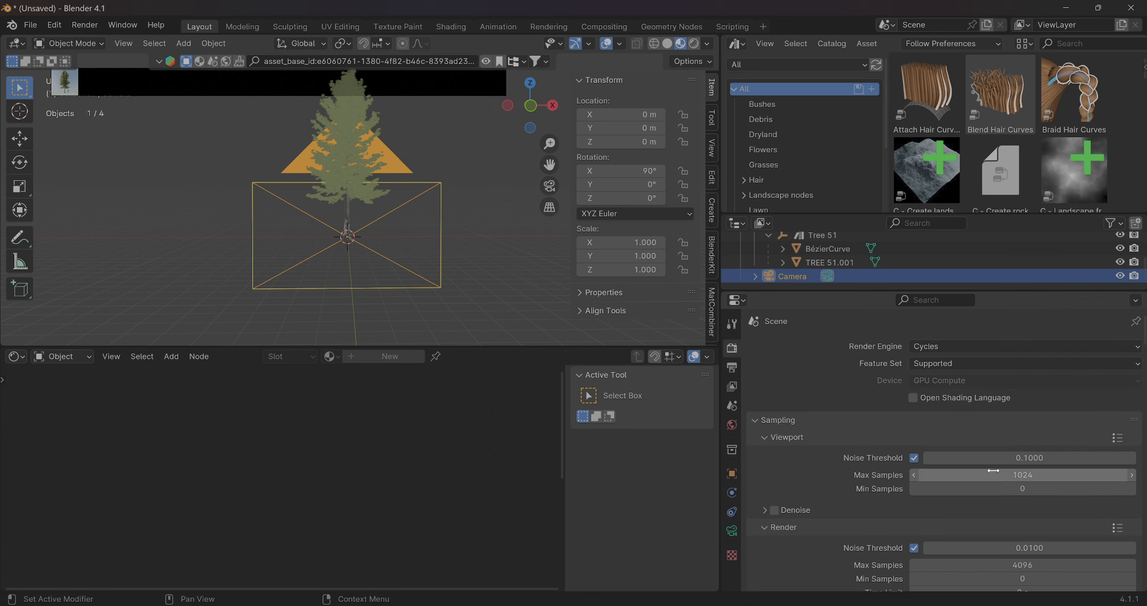
scroll(988, 492, "down", 3)
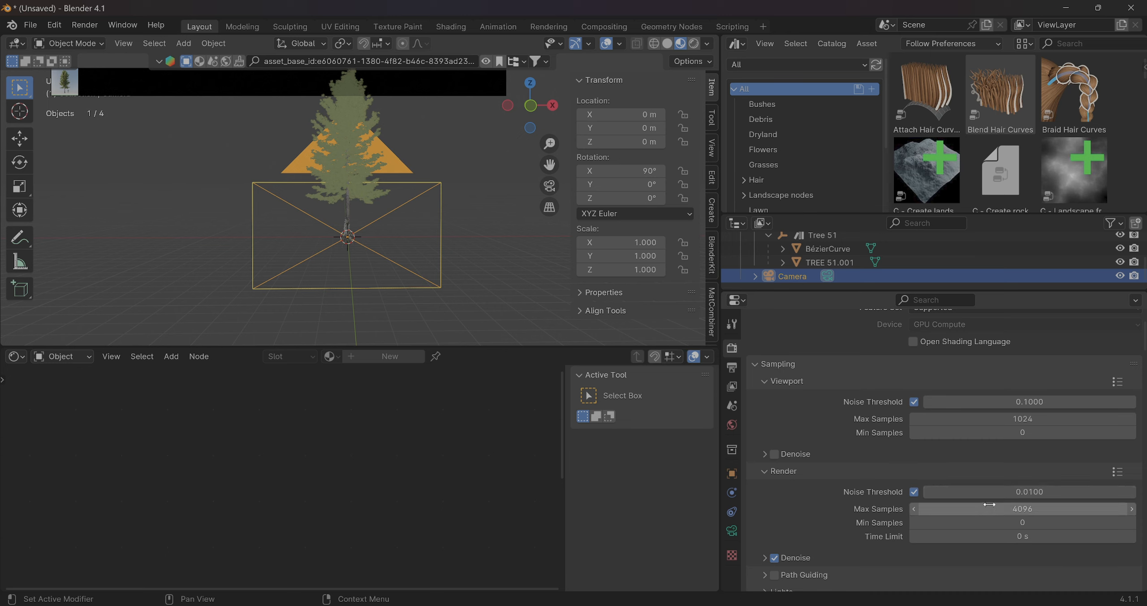
left_click(987, 509)
type("128")
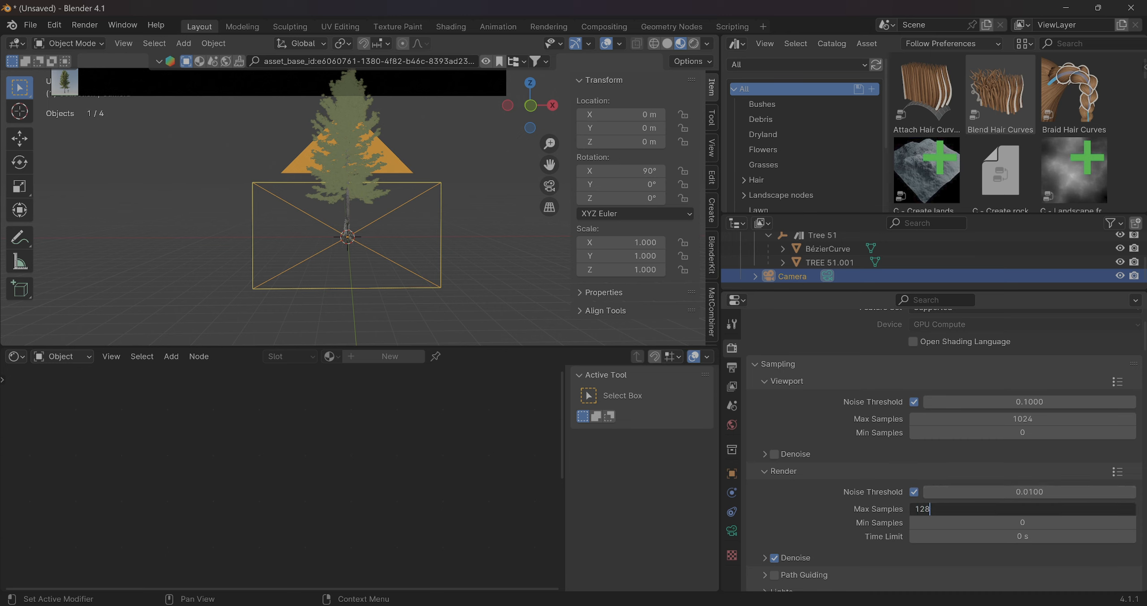
key("Return")
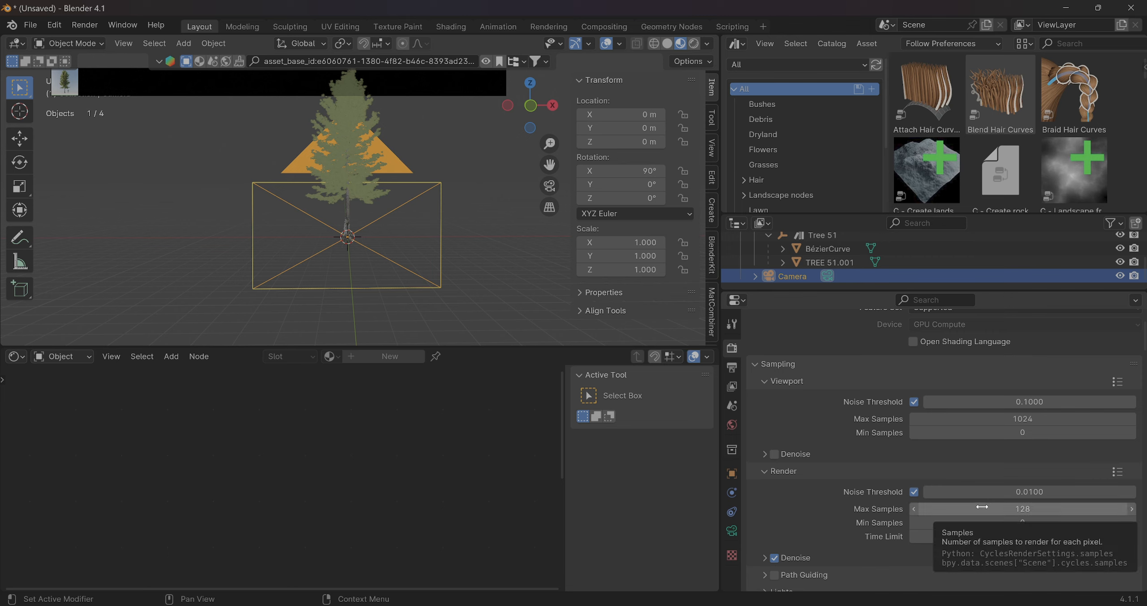
Enable the transparent film background for the render and check the tree briefly in rendered viewport shading
scroll(980, 446, "down", 1)
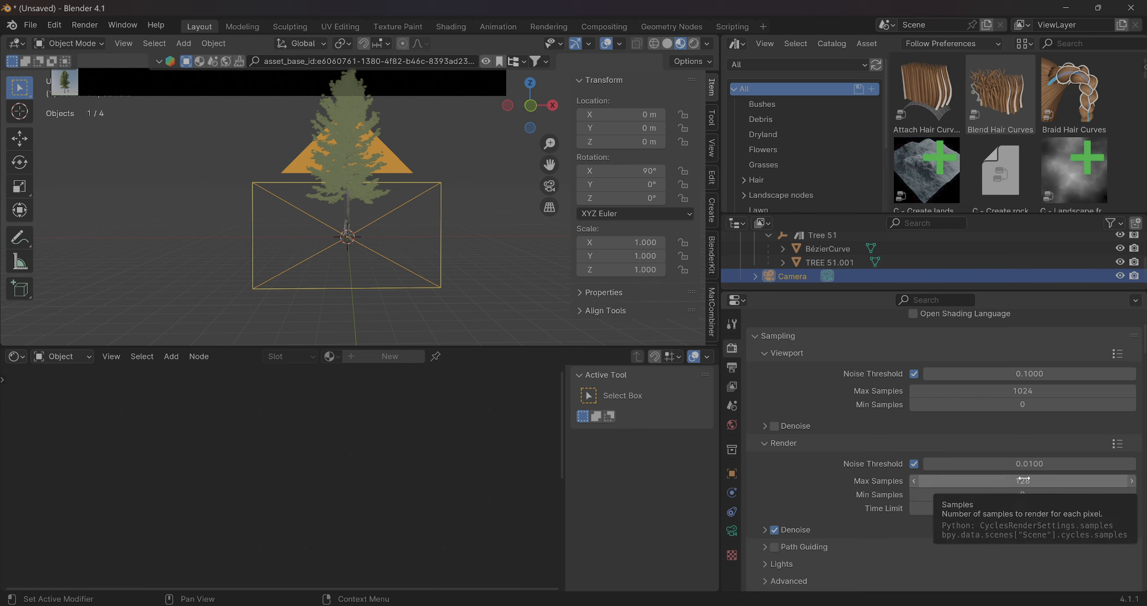
scroll(964, 447, "down", 1)
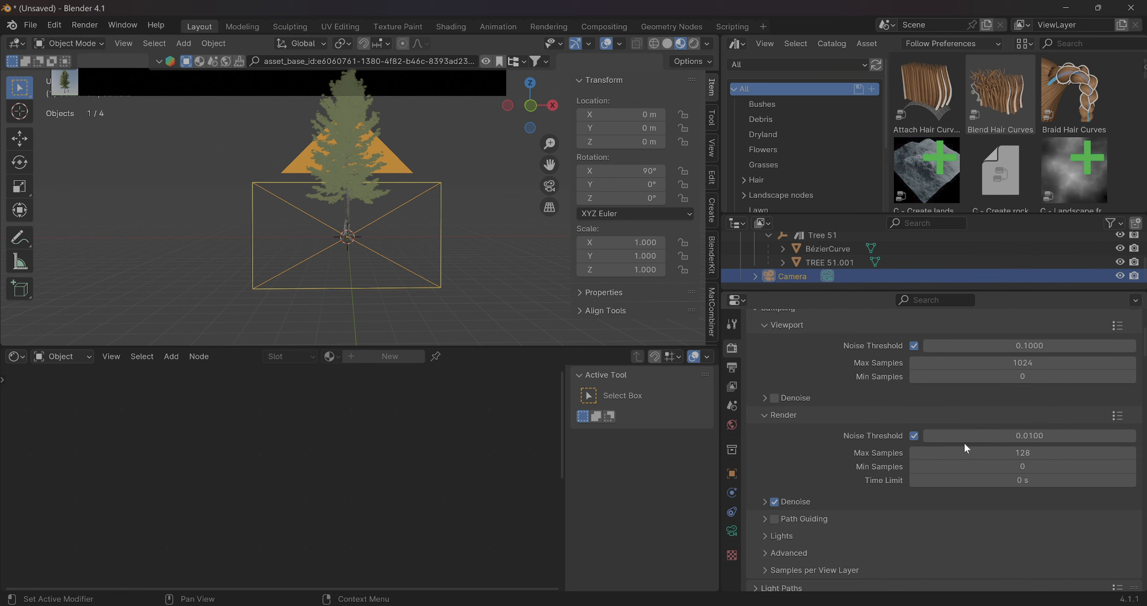
scroll(964, 443, "down", 1)
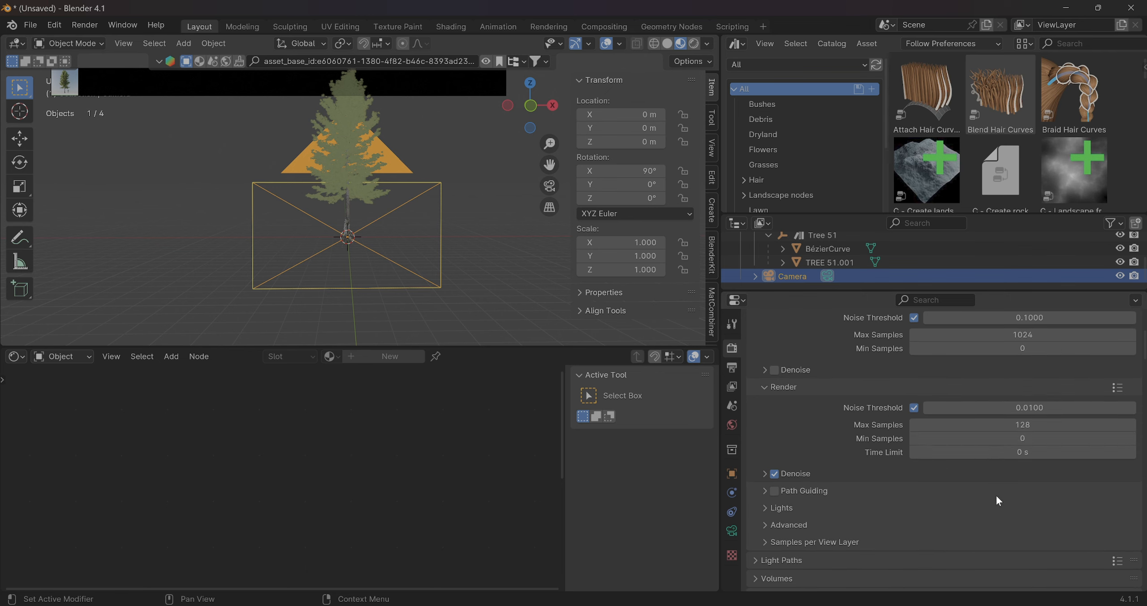
scroll(996, 495, "up", 3)
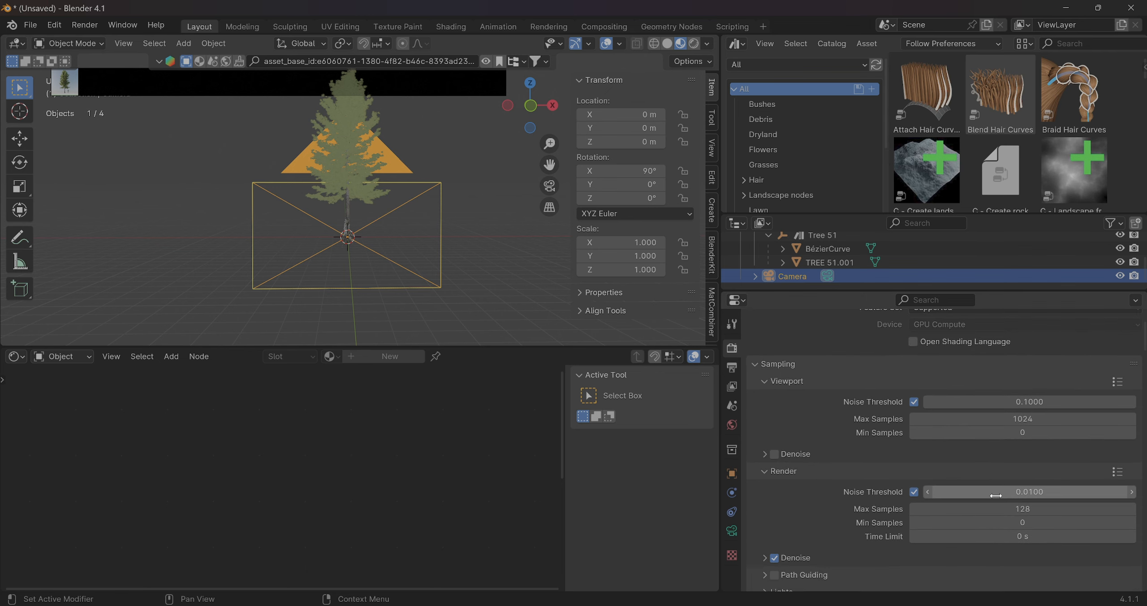
scroll(1034, 513, "down", 8)
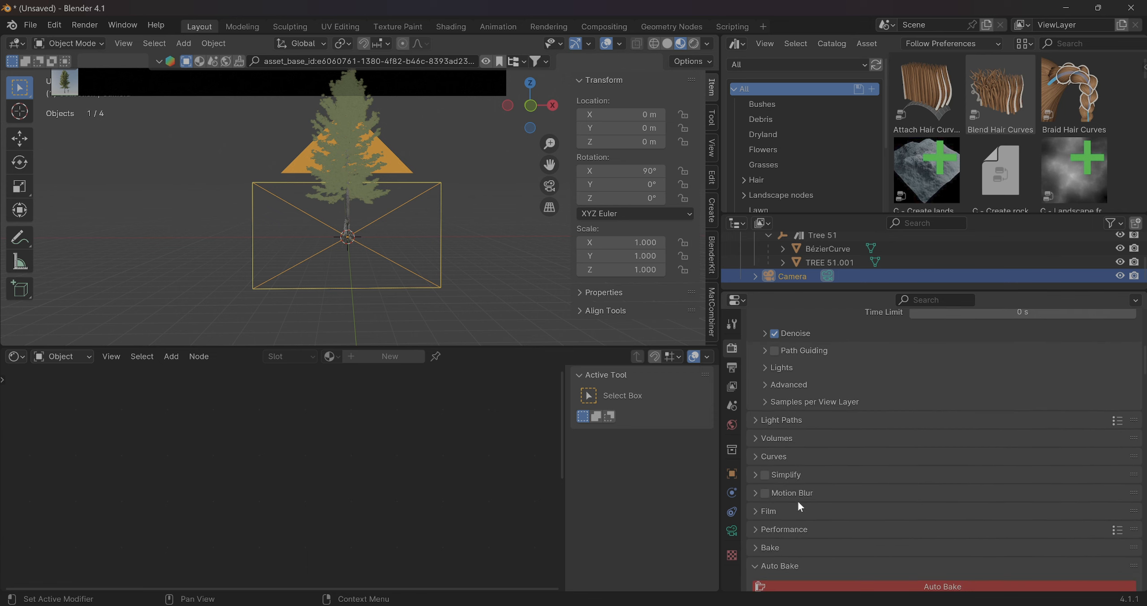
left_click(762, 514)
scroll(884, 504, "down", 5)
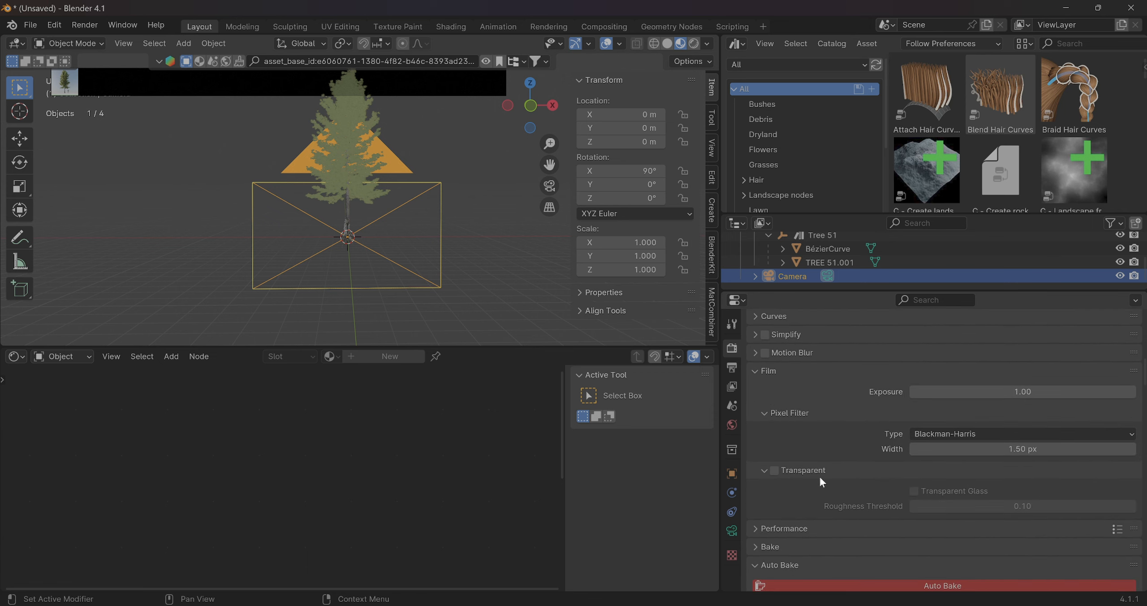
left_click(774, 470)
left_click(694, 44)
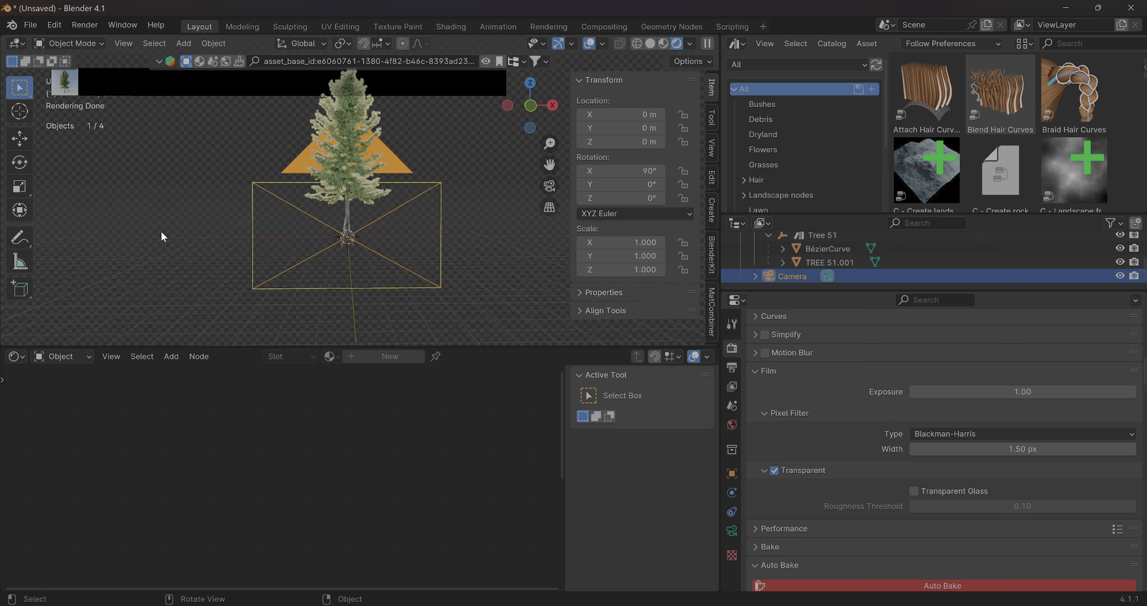
left_click(658, 43)
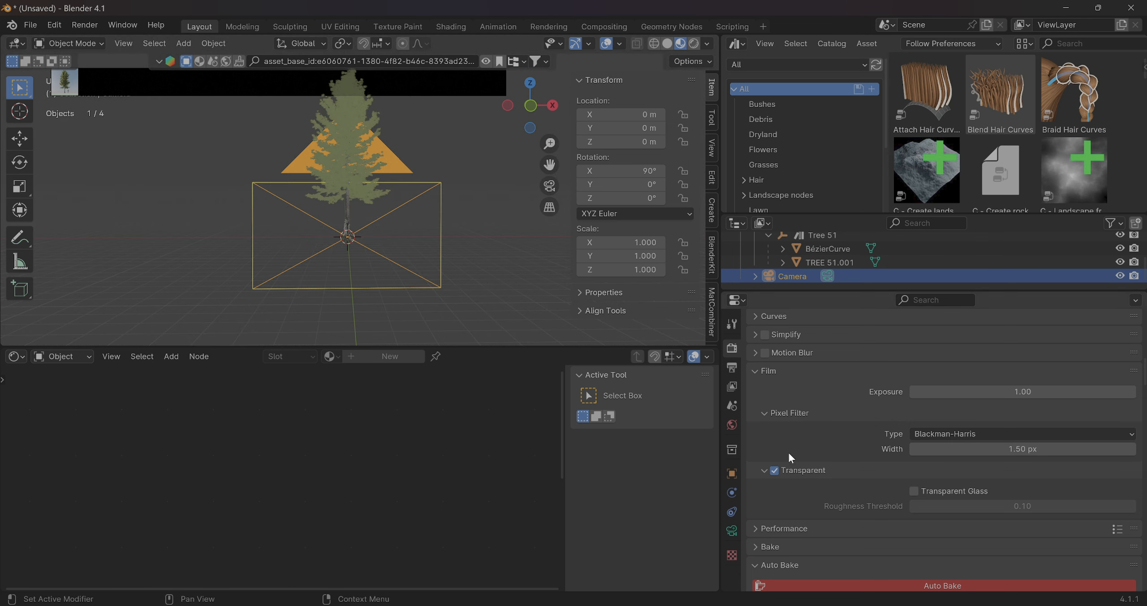
Set the output resolution to 2048 px on X and 2048 px on Y
scroll(788, 455, "down", 5)
scroll(787, 458, "up", 8)
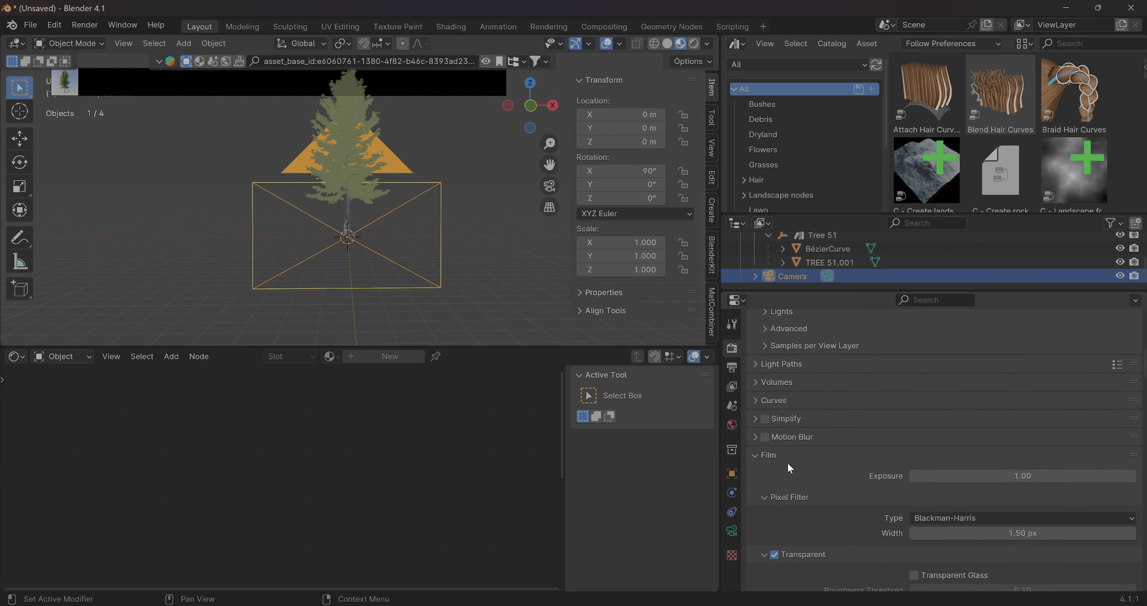
scroll(787, 461, "up", 10)
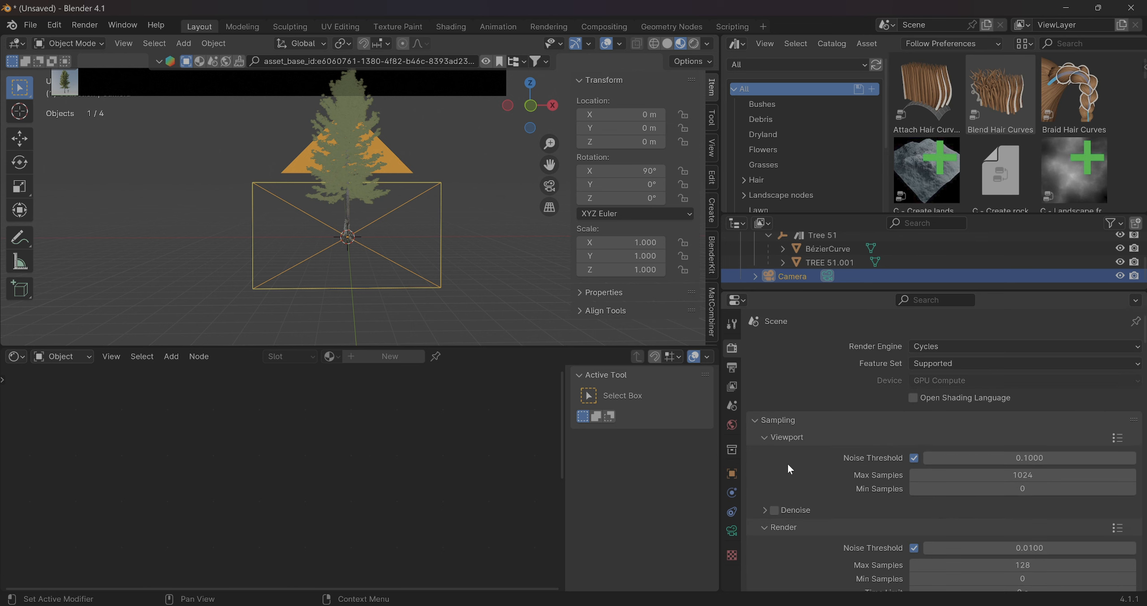
left_click(728, 365)
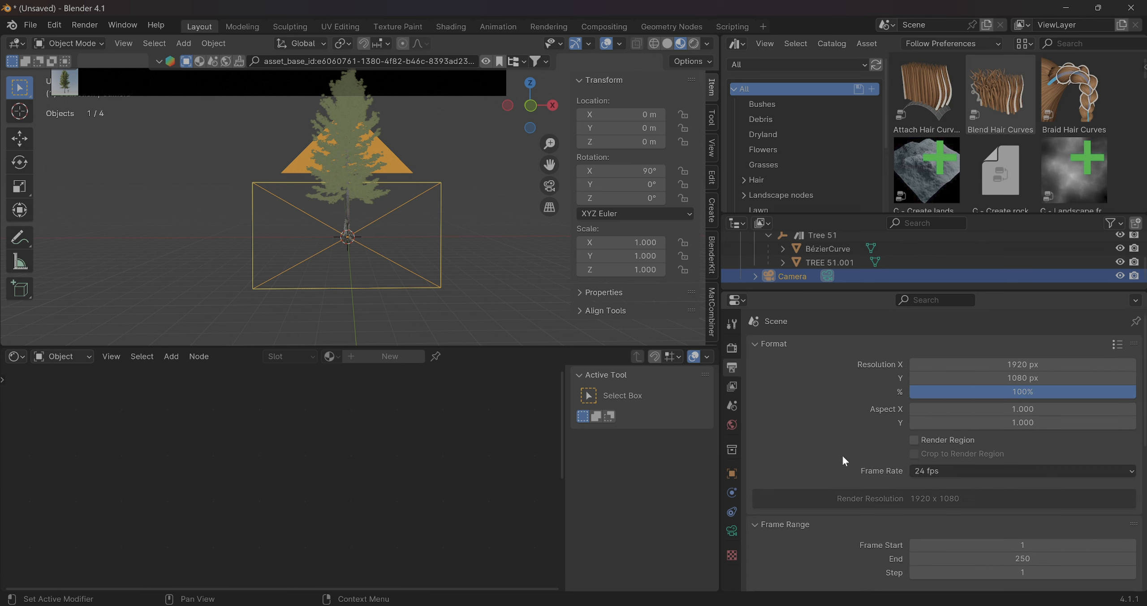
left_click(981, 365)
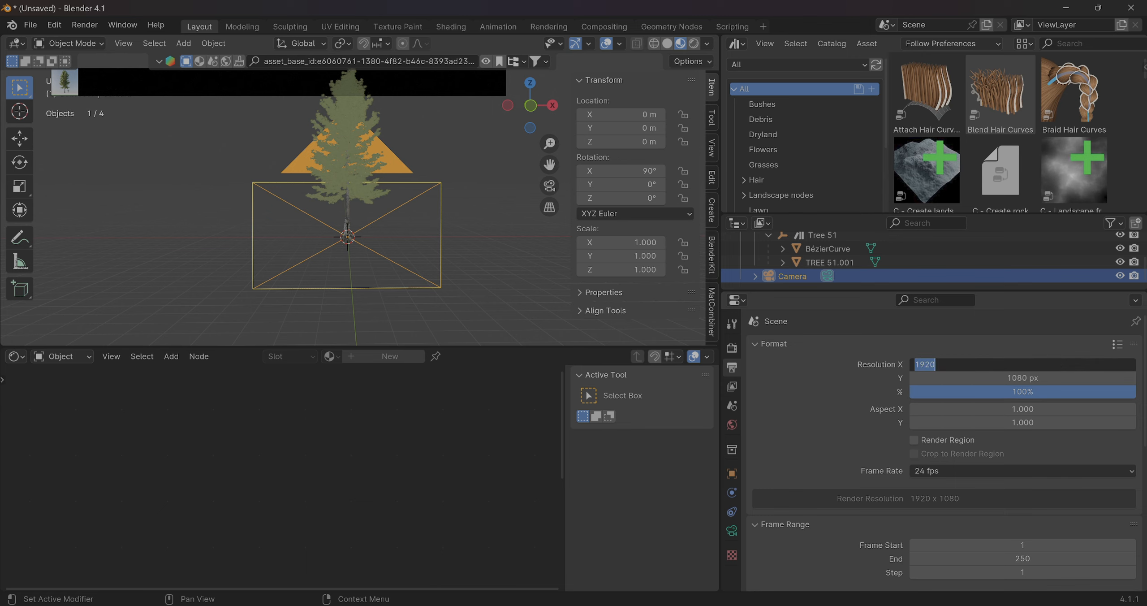
type("2048")
key("Return")
left_click(982, 378)
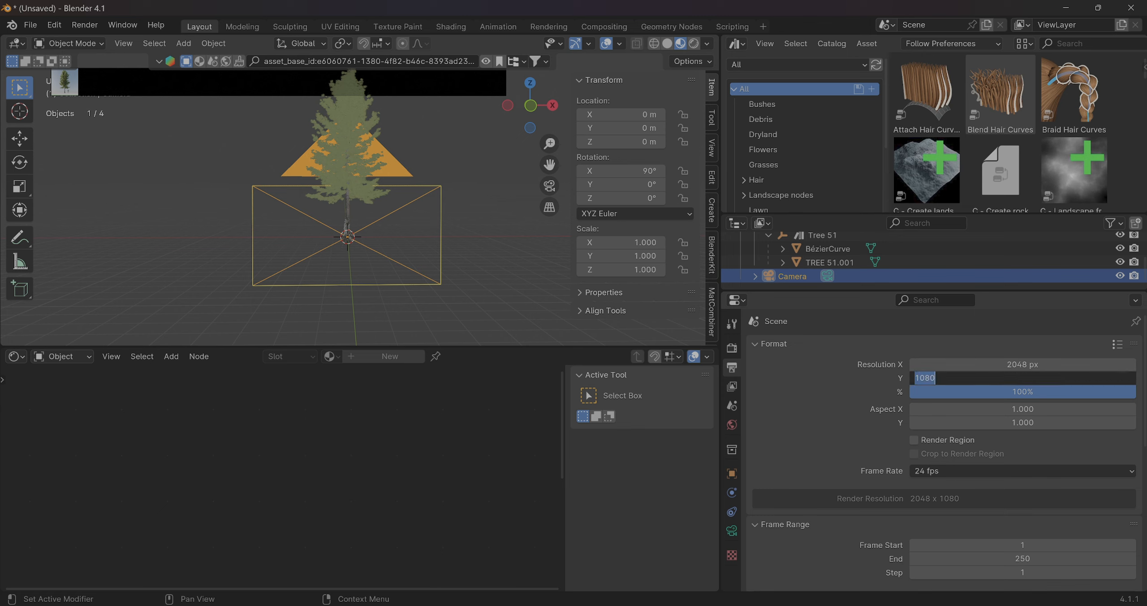
type("2048")
key("Return")
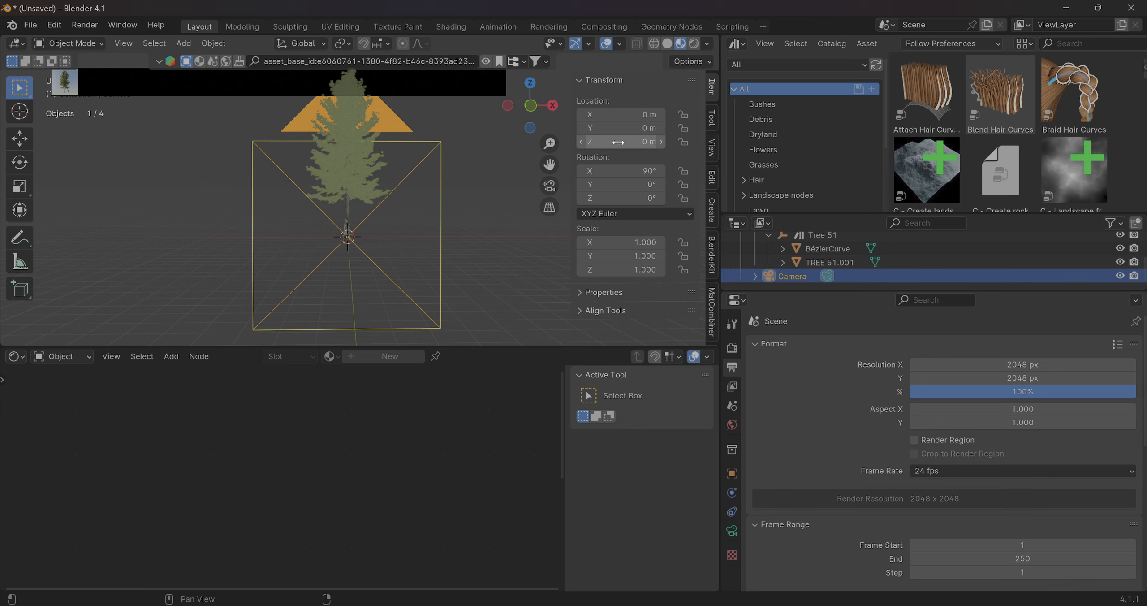
Raise the camera to a Z location of about 5.77 m so its square frame encloses the tree
left_click_drag(618, 142, 683, 142)
middle_click_drag(388, 172, 334, 200)
scroll(383, 166, "up", 3)
left_click_drag(622, 144, 623, 142)
middle_click_drag(448, 202, 406, 206)
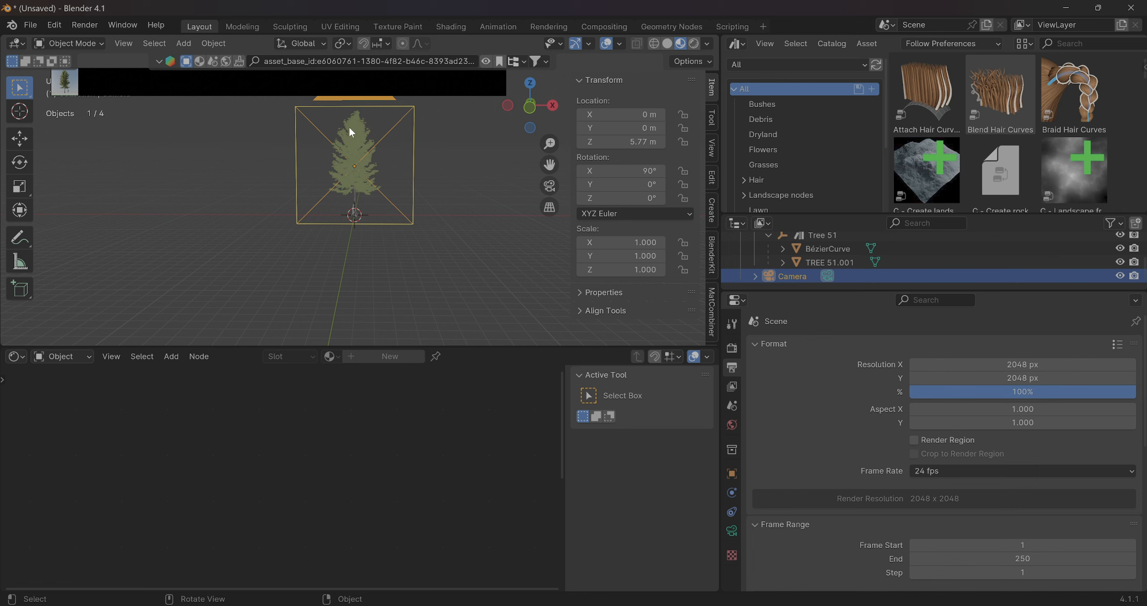
scroll(344, 255, "up", 6)
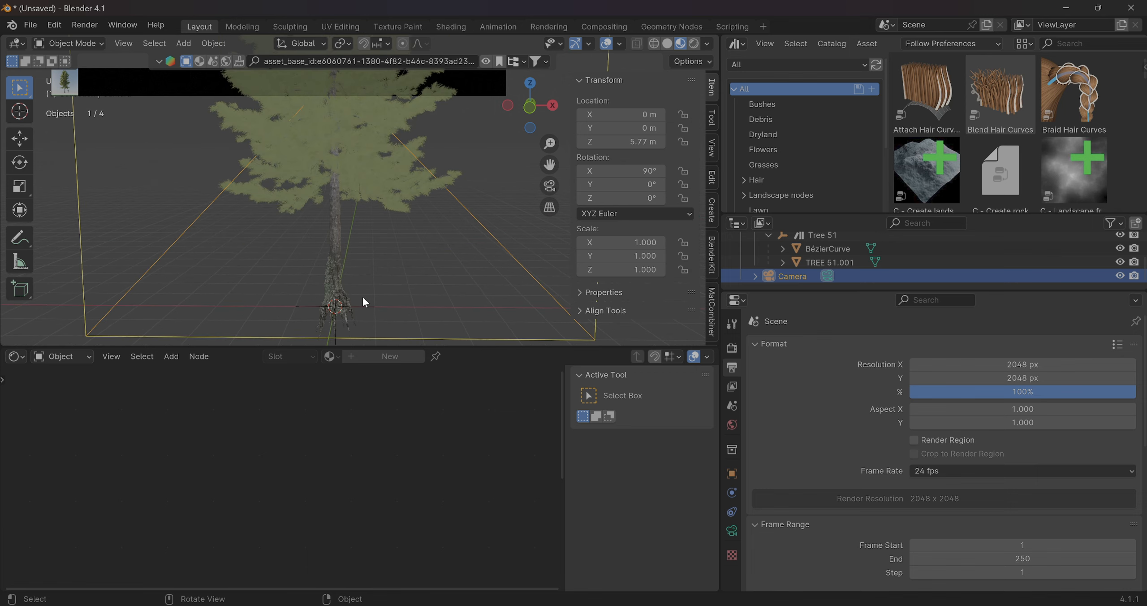
scroll(363, 298, "down", 3)
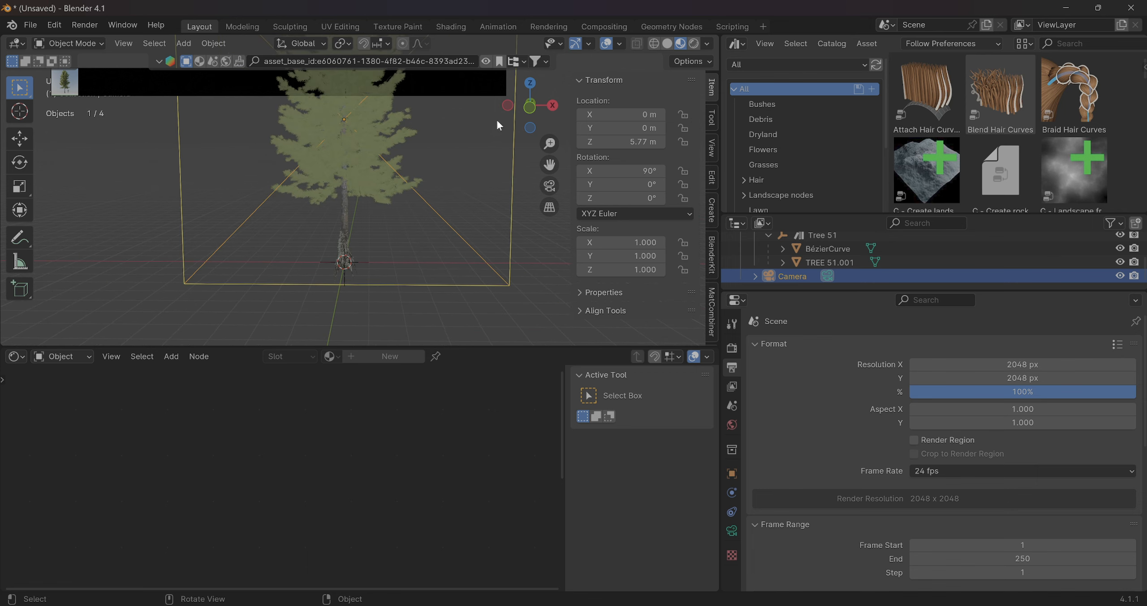
Raise the camera to a Z location of about 6.98 m, aligning its frame's lower edge with the ground line at the trunk base
left_click(532, 106)
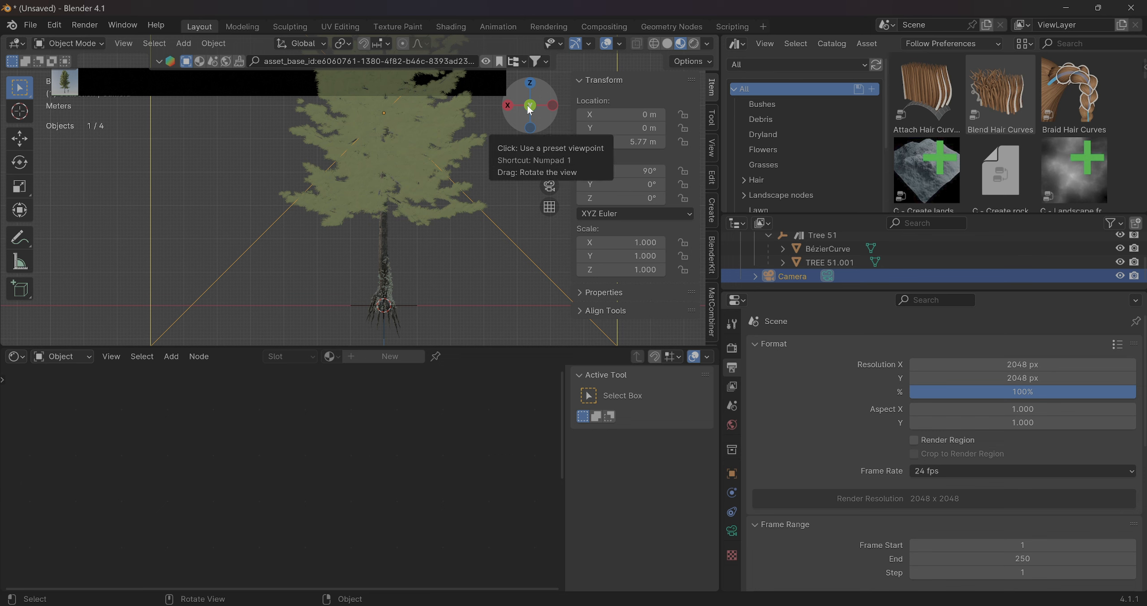
left_click(530, 106)
left_click(531, 106)
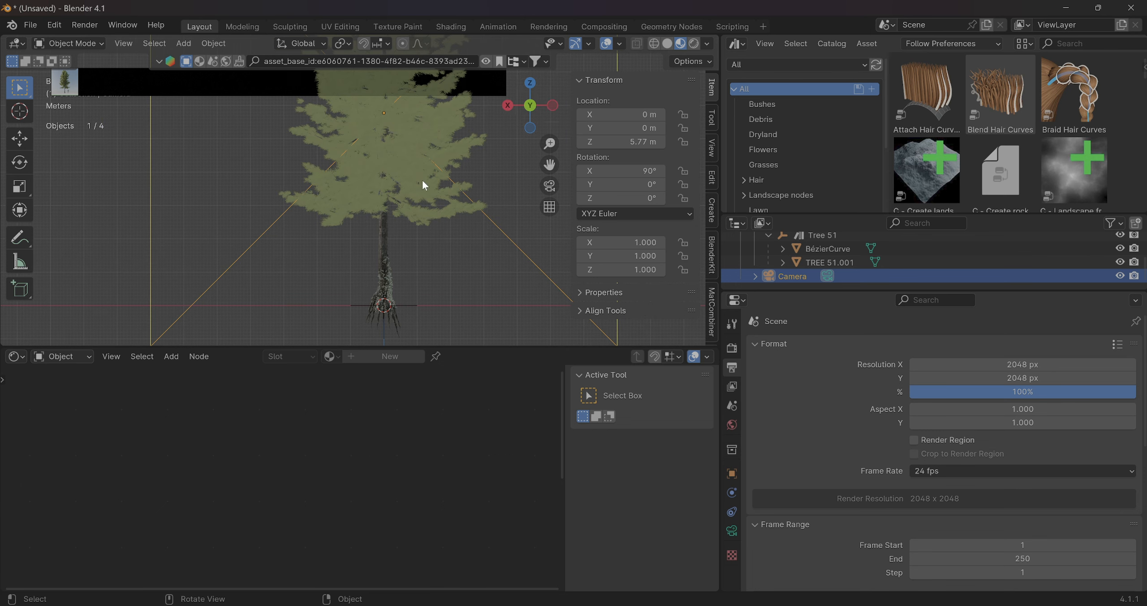
scroll(422, 179, "down", 3)
scroll(423, 188, "down", 2)
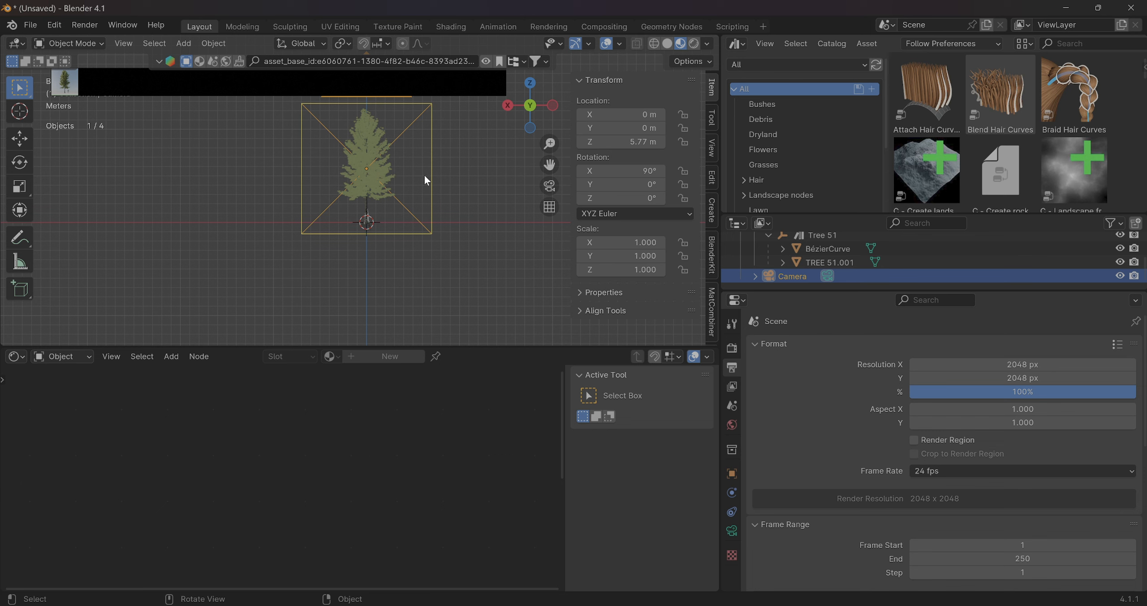
scroll(422, 209, "up", 6)
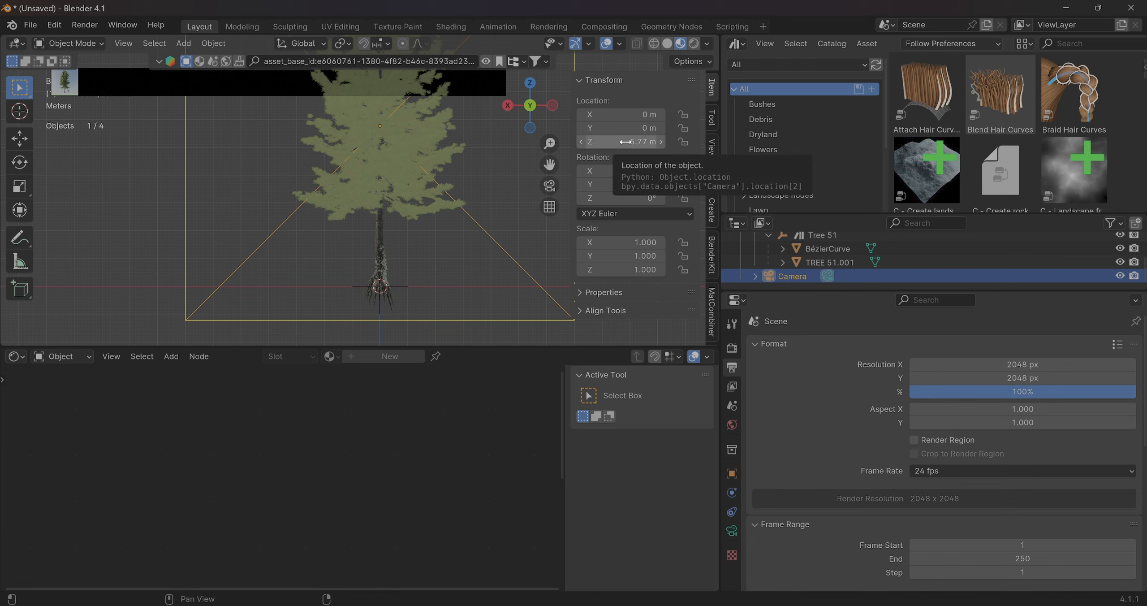
left_click_drag(626, 142, 678, 142)
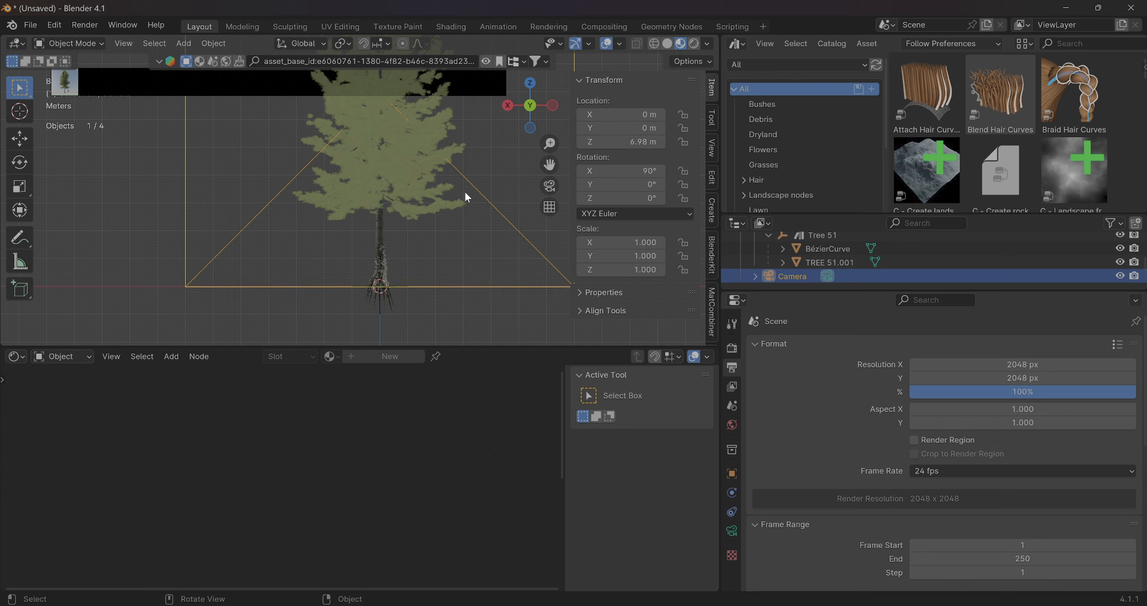
scroll(465, 190, "down", 1)
scroll(465, 193, "up", 1)
scroll(396, 235, "down", 1)
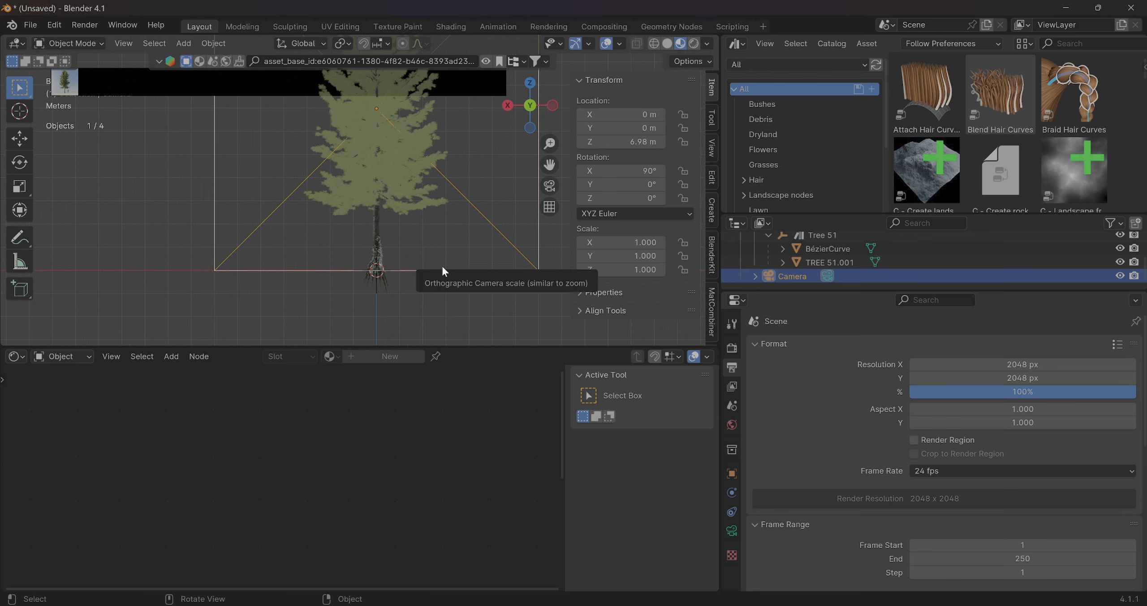
scroll(423, 219, "down", 3)
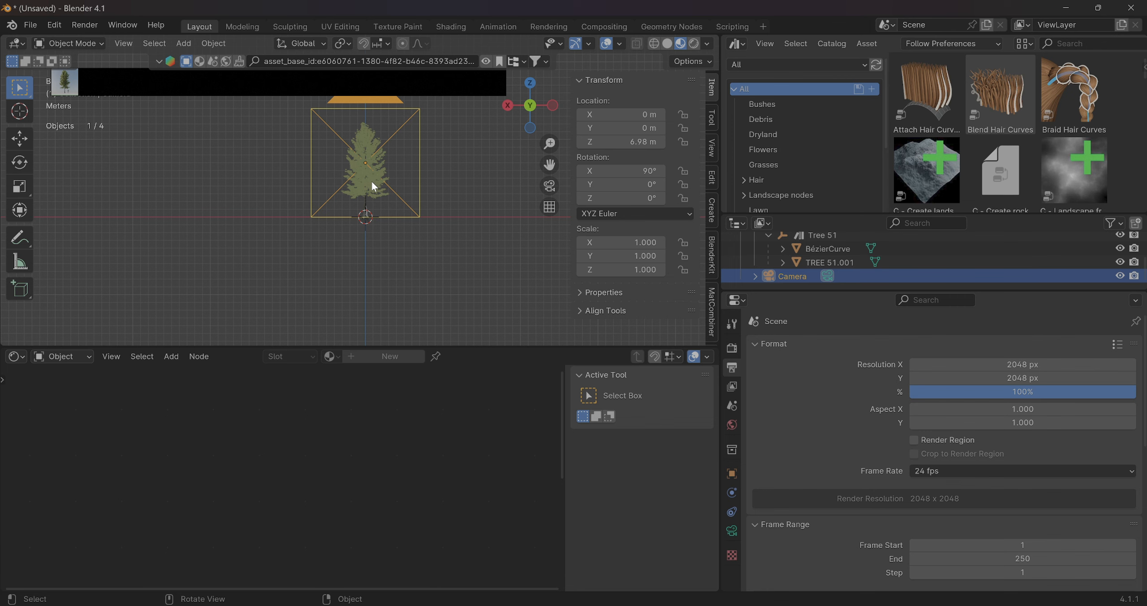
scroll(362, 185, "down", 1)
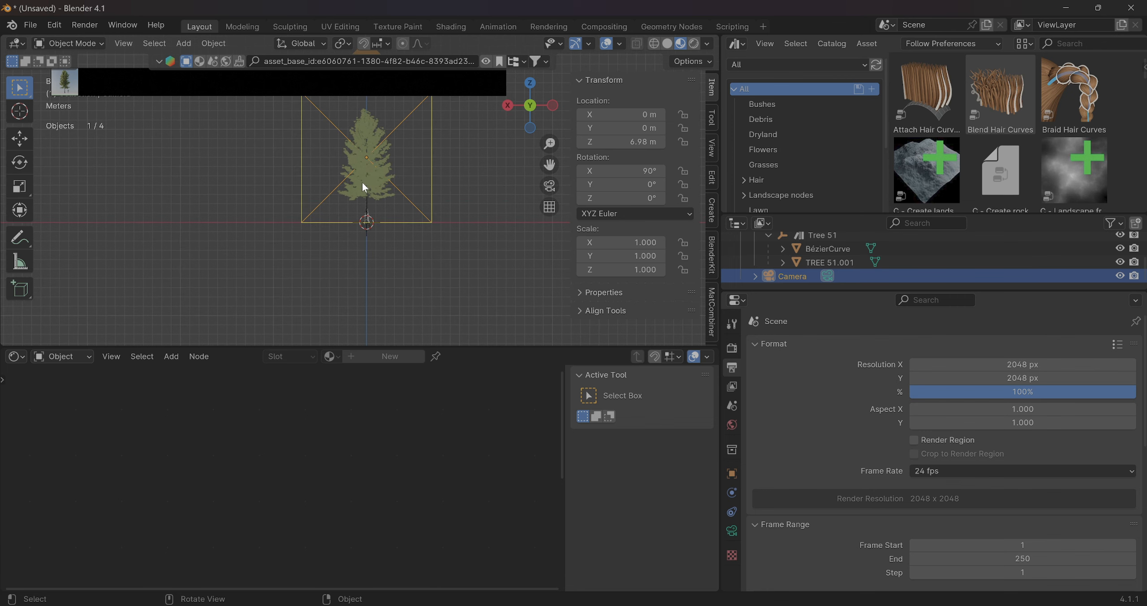
Render a test image of the tree from the camera and close the render window
key("F12")
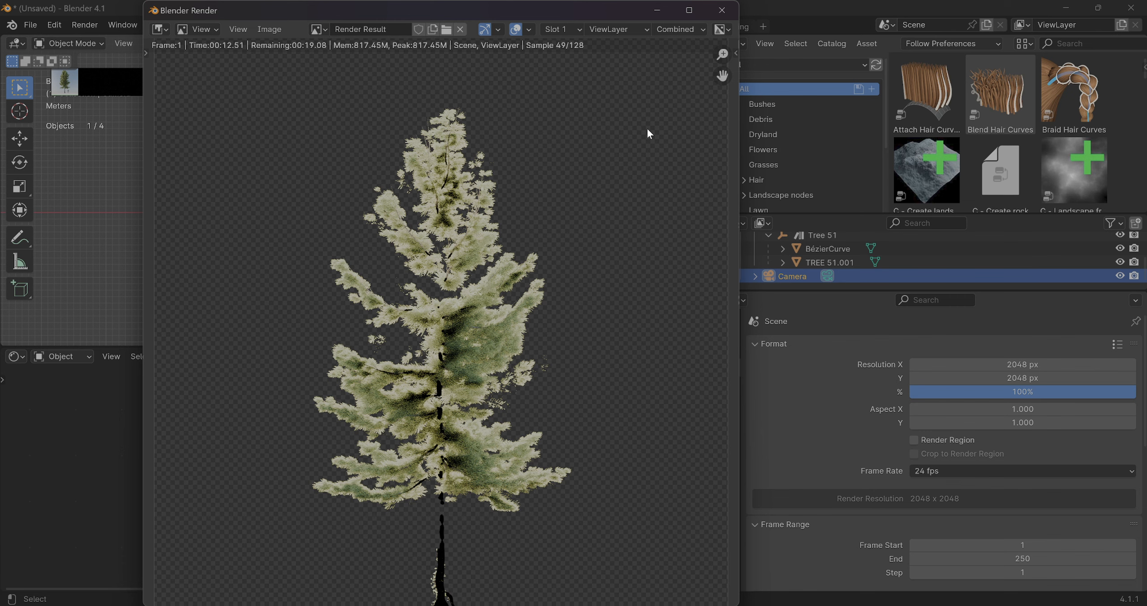
left_click(719, 15)
Switch the shader editor to the World shader type to show the Sky Texture node setup
left_click(51, 359)
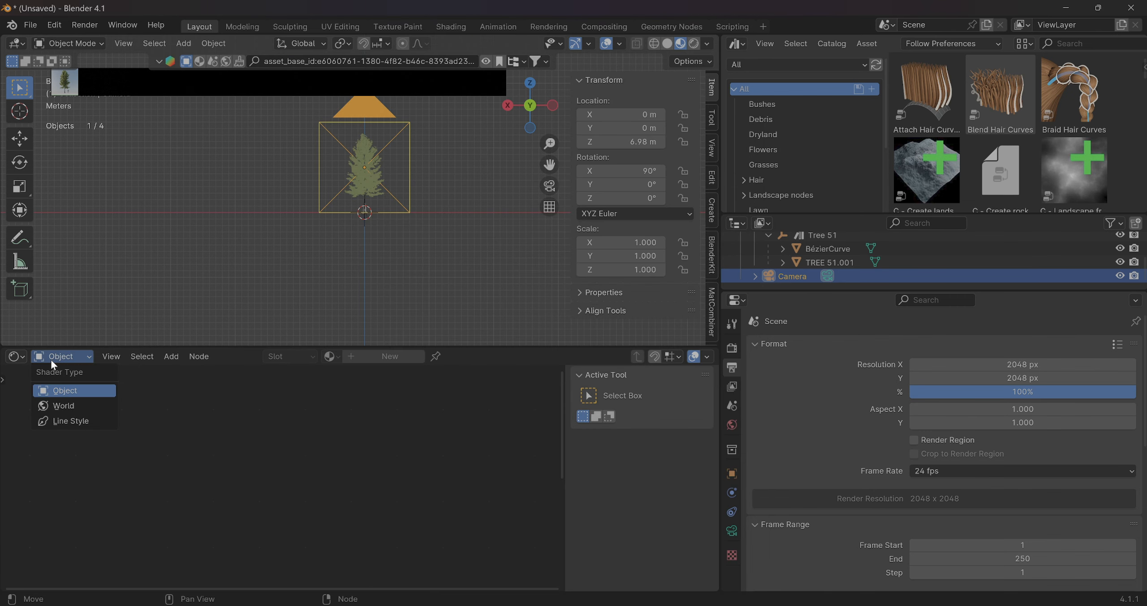
left_click(59, 404)
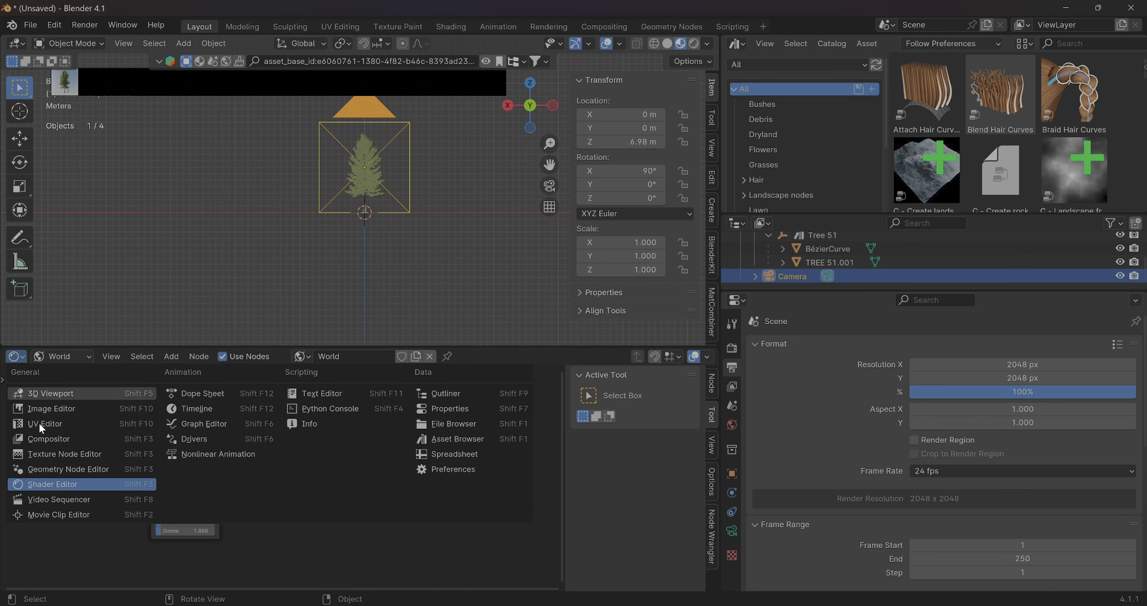
left_click(74, 486)
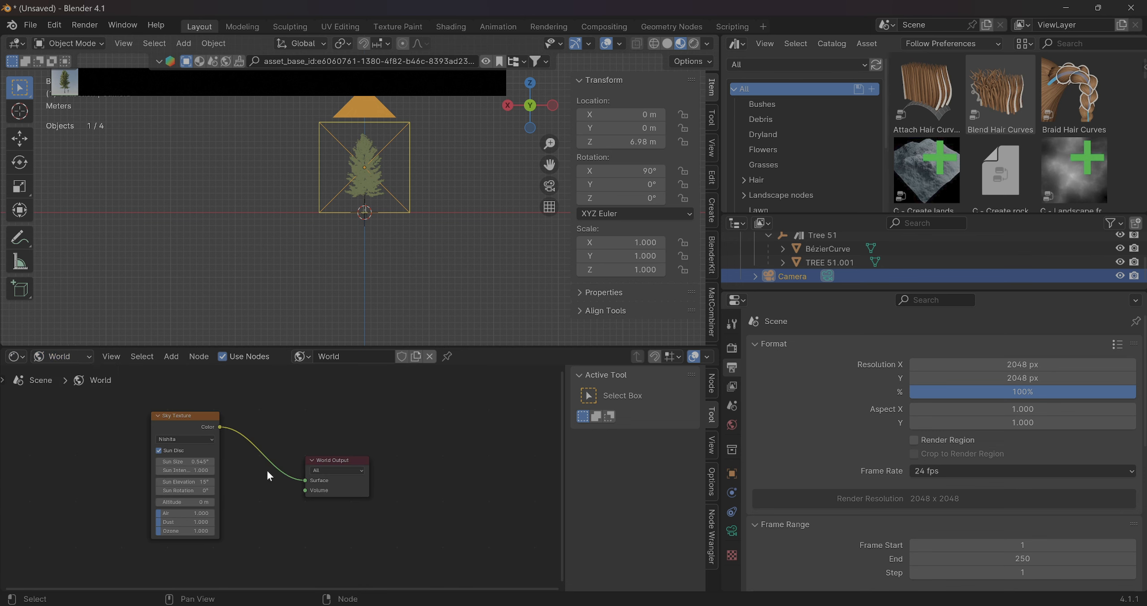
middle_click_drag(258, 461, 321, 471)
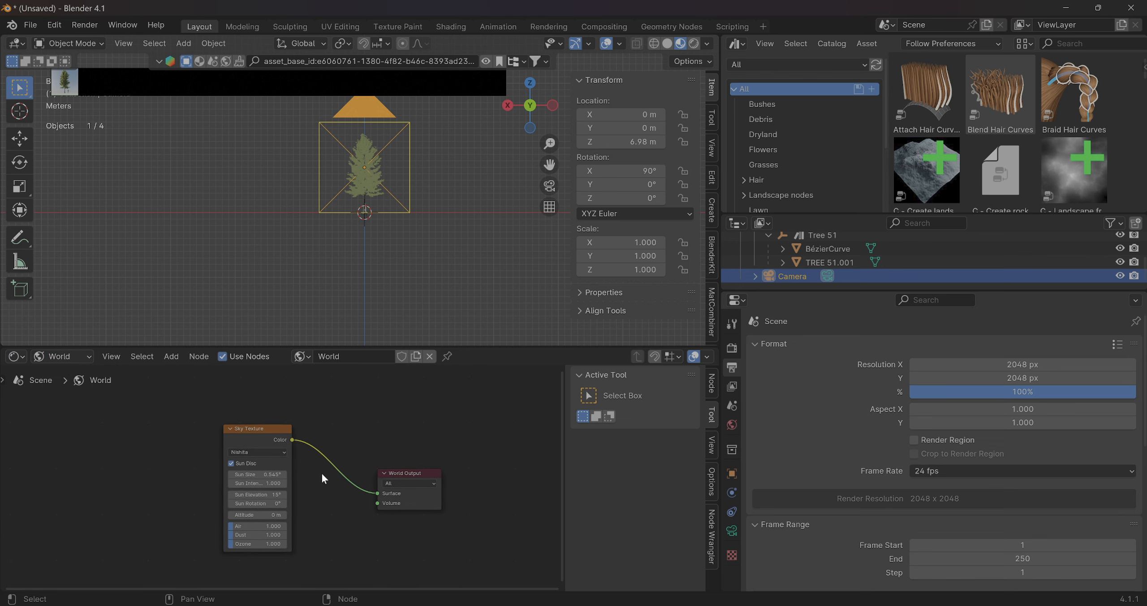
Try adding another Sky Texture node beside the existing one in the World node tree
left_click(253, 428)
right_click(358, 399)
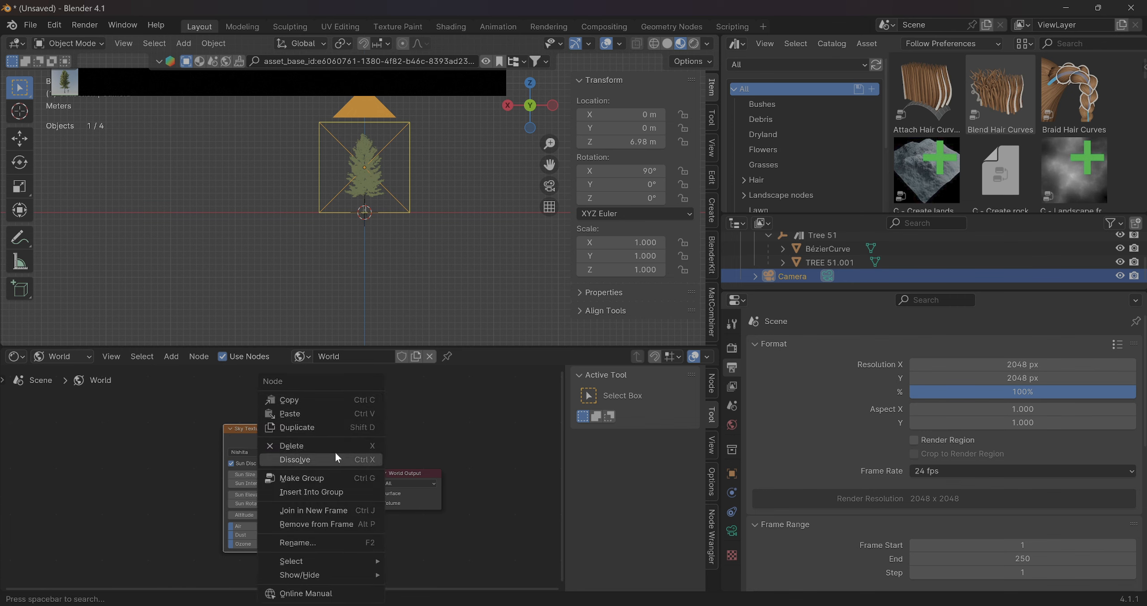
left_click(461, 412)
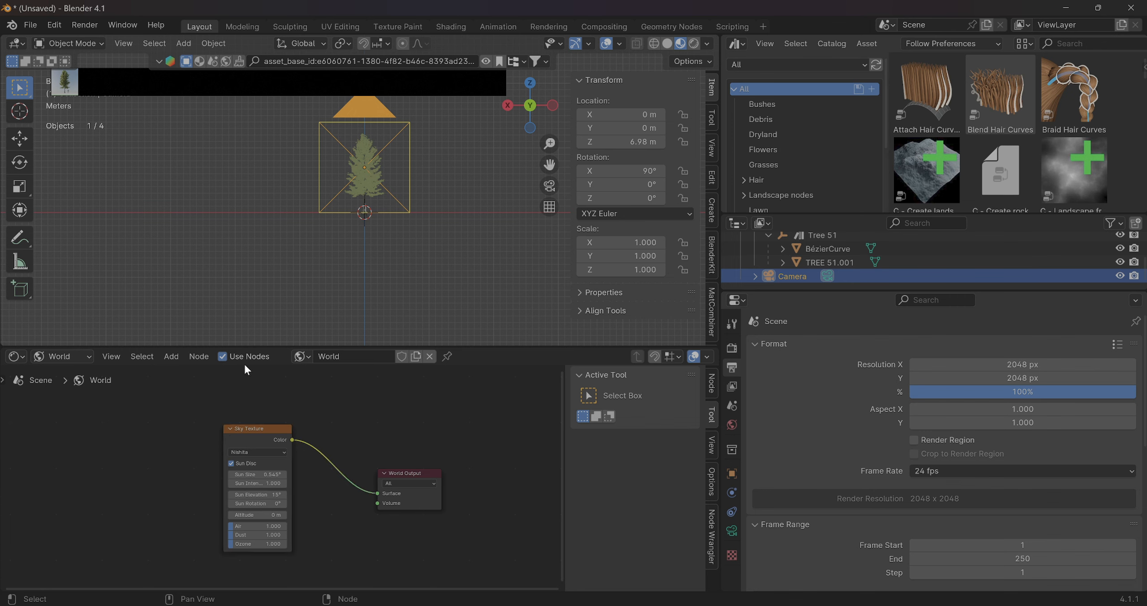
left_click(170, 357)
mouse_move(207, 445)
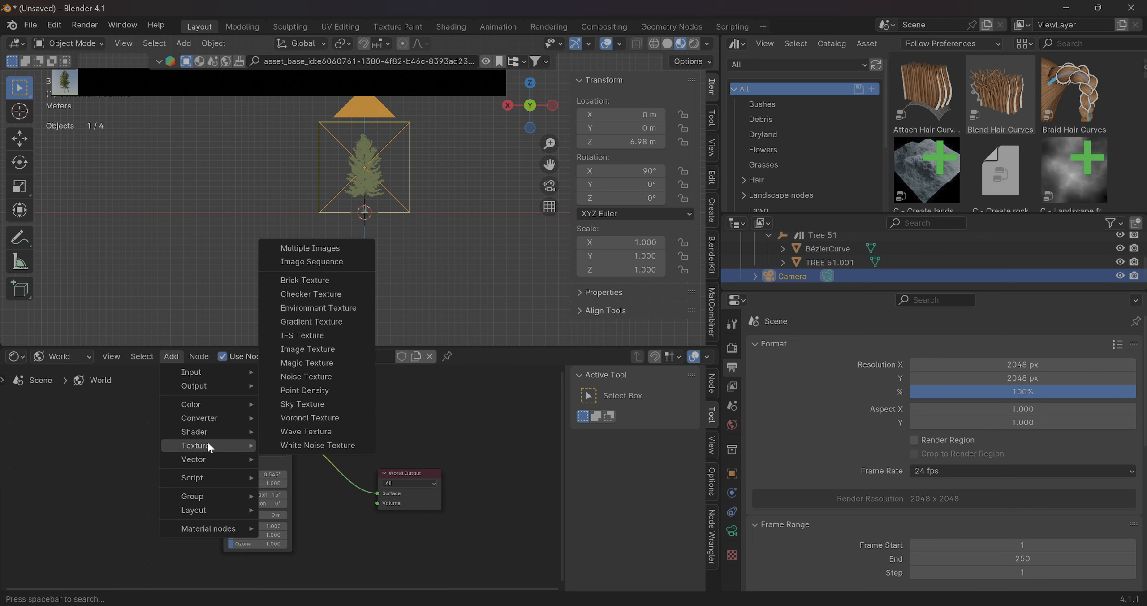
left_click(319, 403)
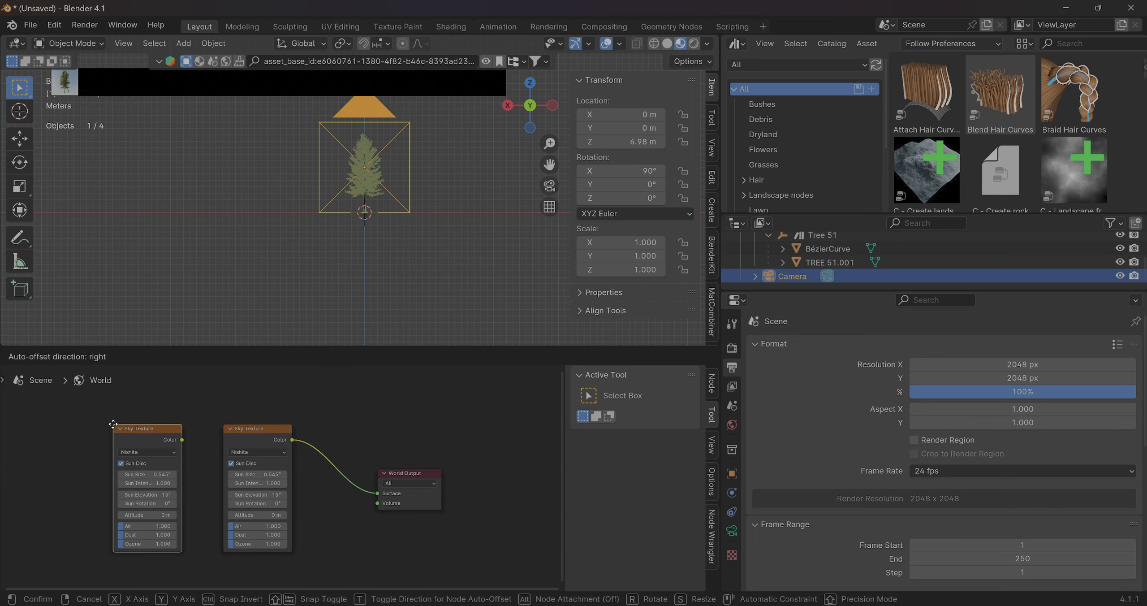
right_click(119, 419)
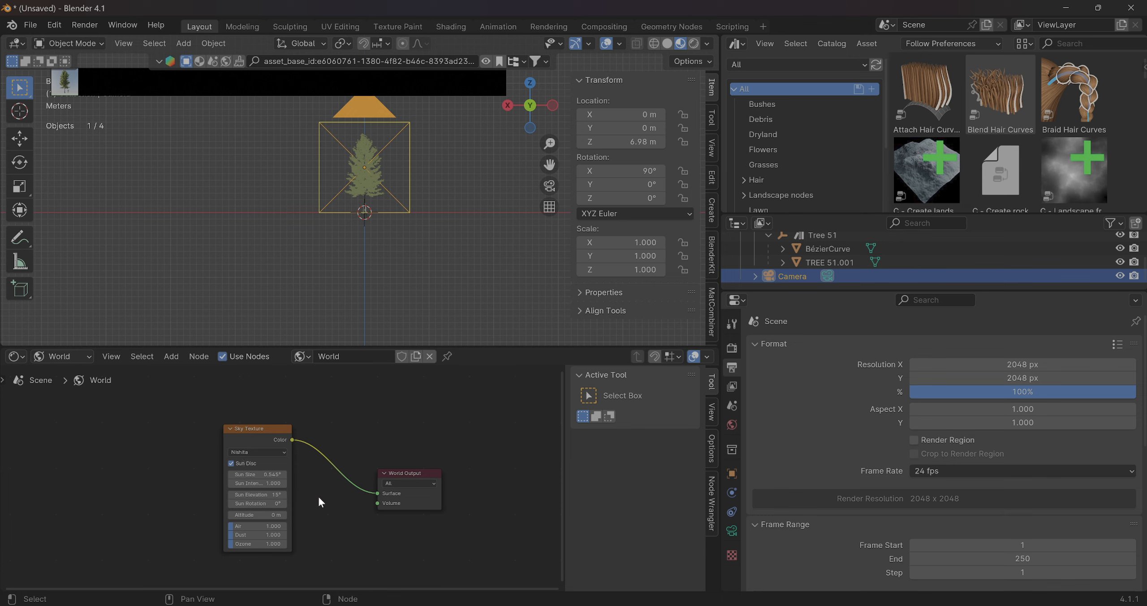
Set the Sky Texture's sun elevation to 90° and switch the viewport to rendered shading
left_click(272, 495)
type("90")
key("Return")
left_click(695, 44)
Set the Sky Texture's sun size to 0° and its Air value to 0.1
key("KP_0")
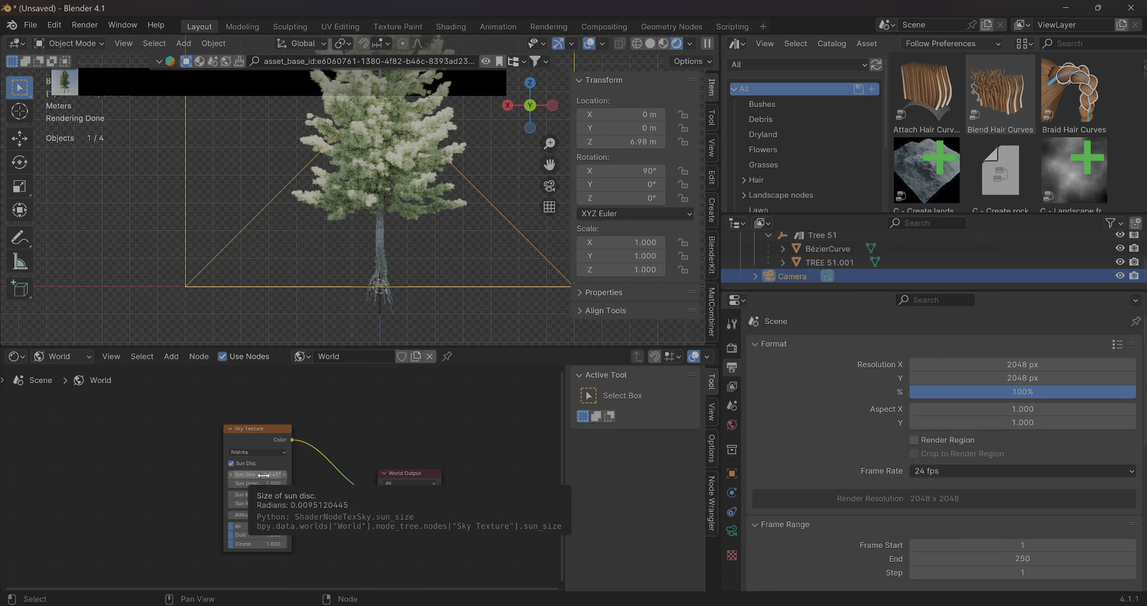
key("BackSpace")
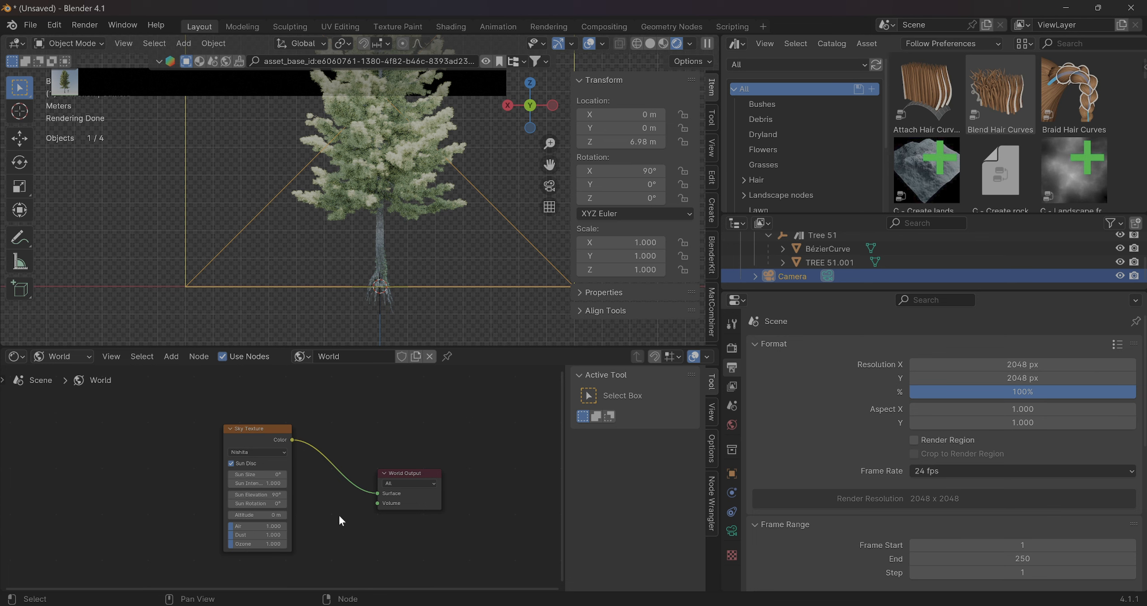
left_click(274, 527)
type("0.1")
key("Return")
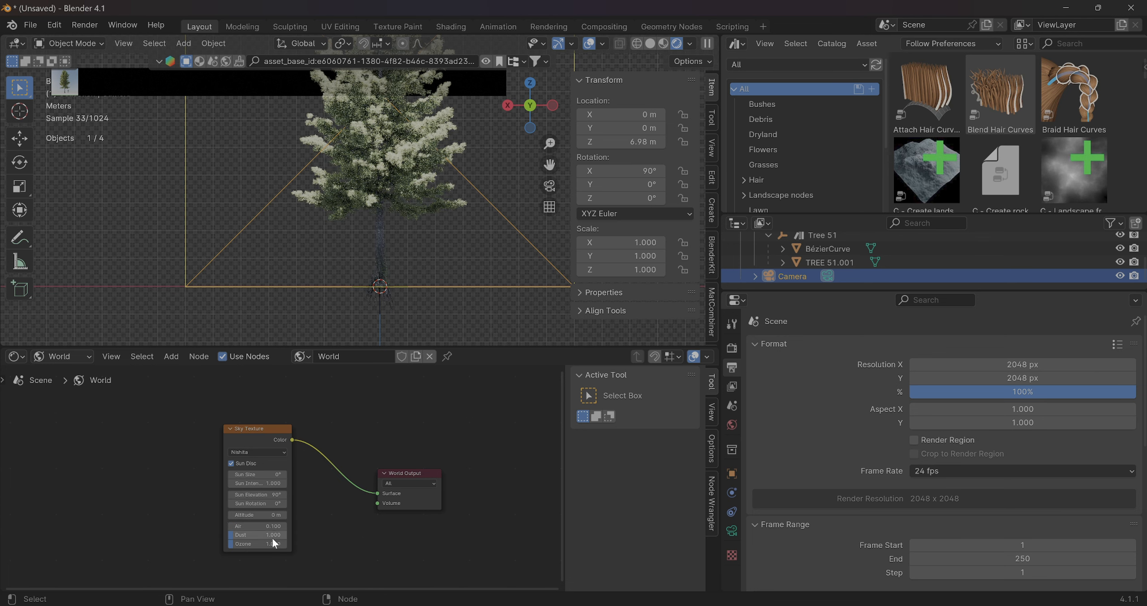
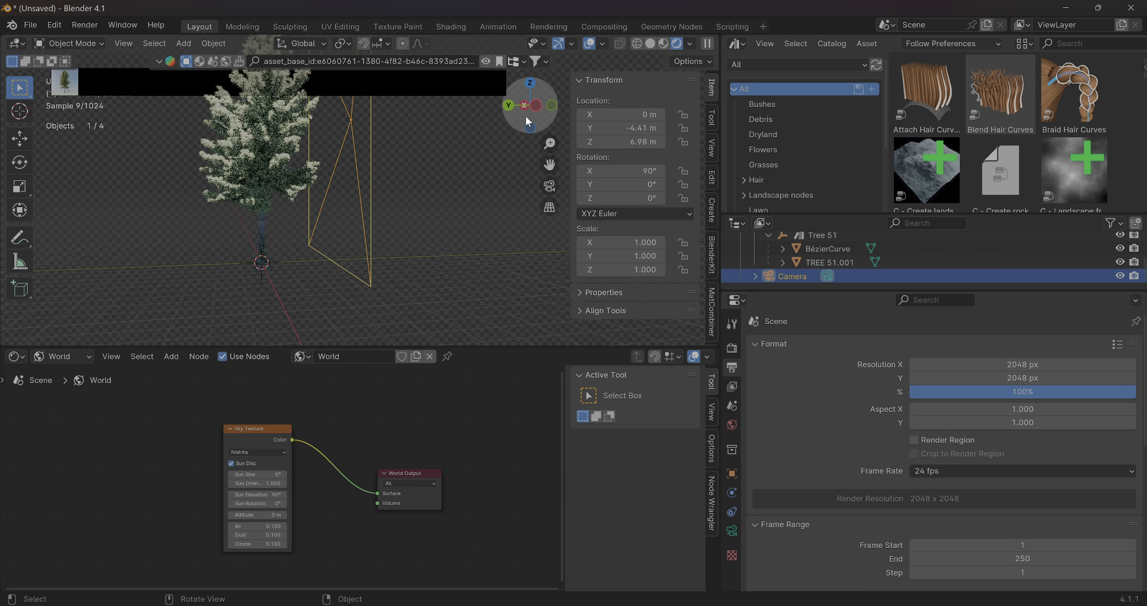
Render the tree through the camera and check the full frame of the finished image
left_click(536, 106)
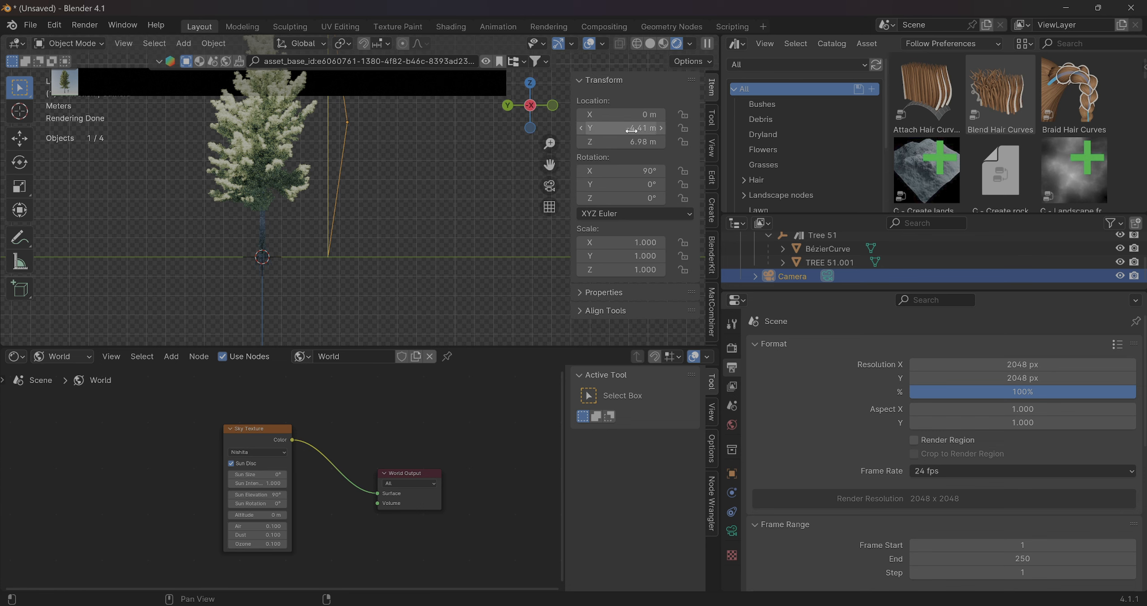
scroll(417, 205, "down", 5)
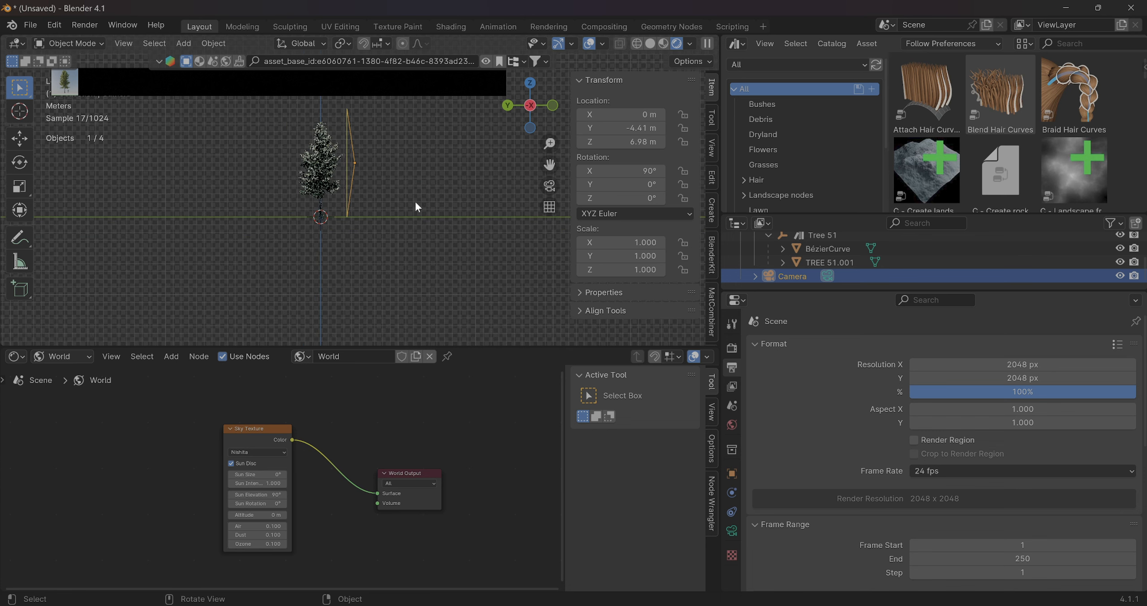
middle_click_drag(416, 204, 381, 202)
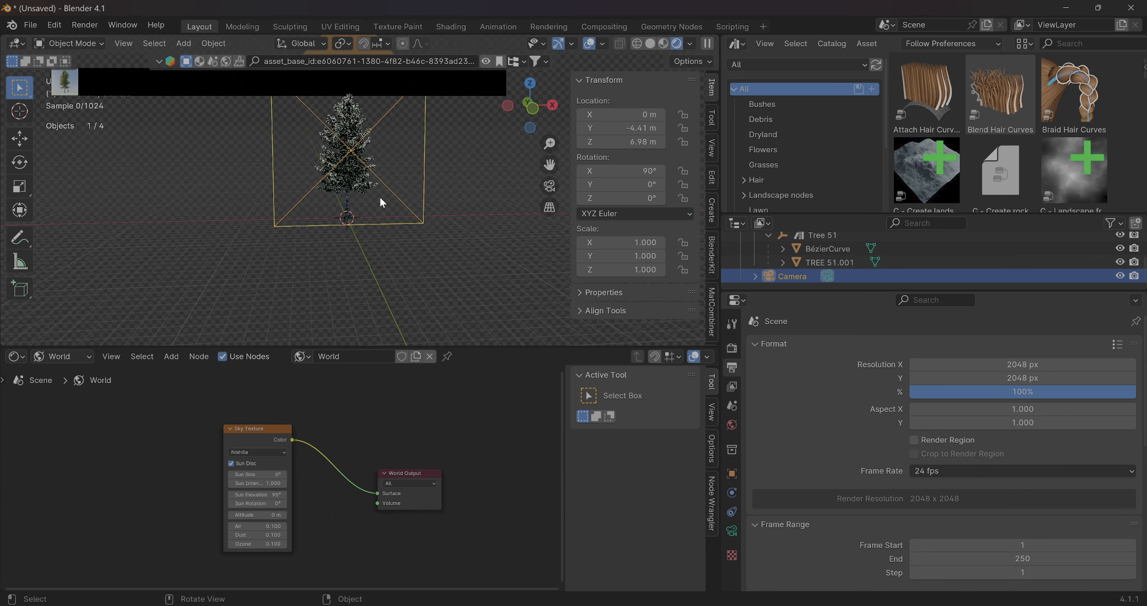
key("F12")
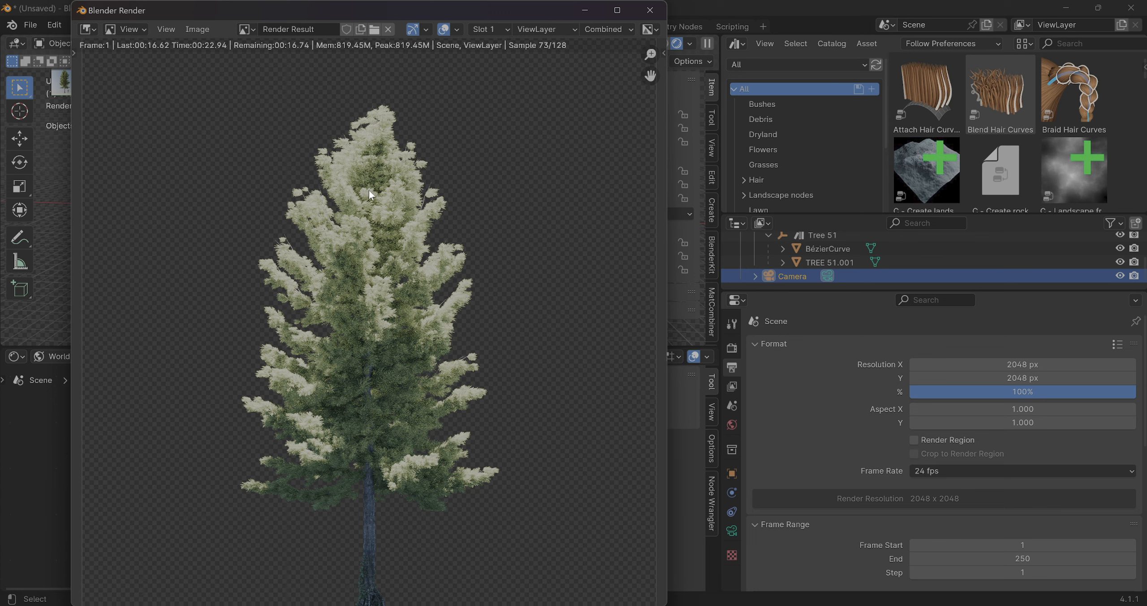
scroll(360, 202, "down", 2)
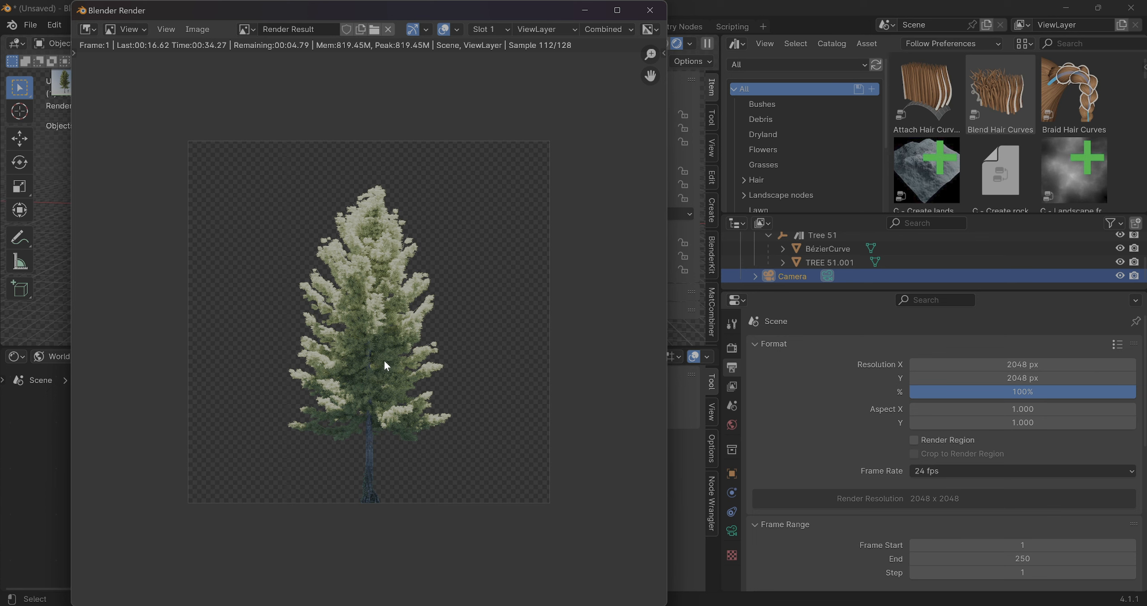
scroll(385, 362, "up", 1)
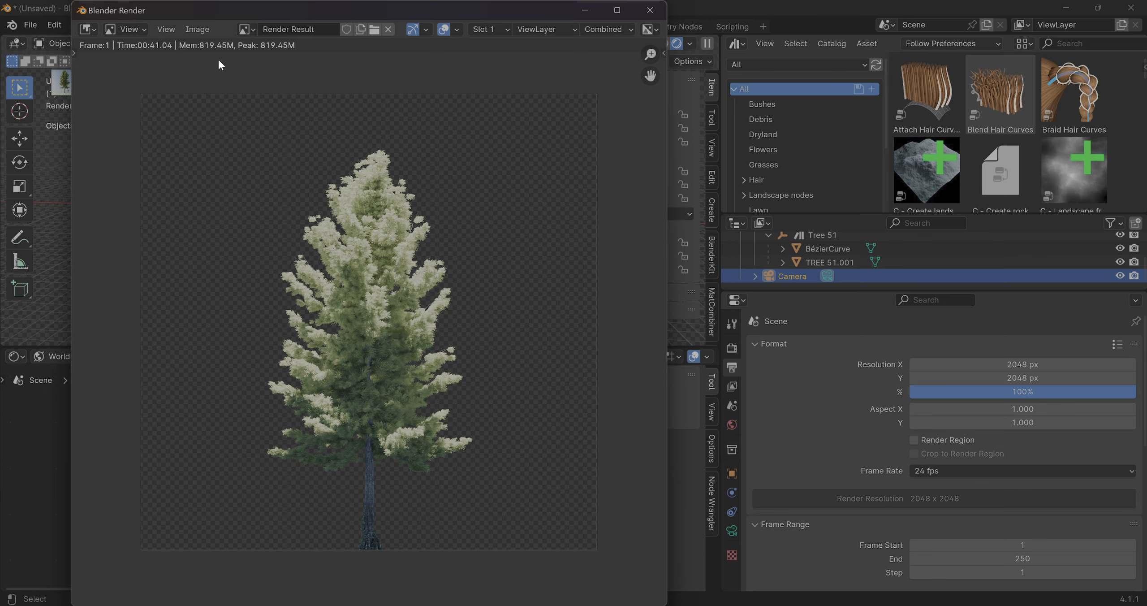
Save the rendered image as an RGBA PNG named "tree demo.png" in the Downloads folder
left_click(195, 29)
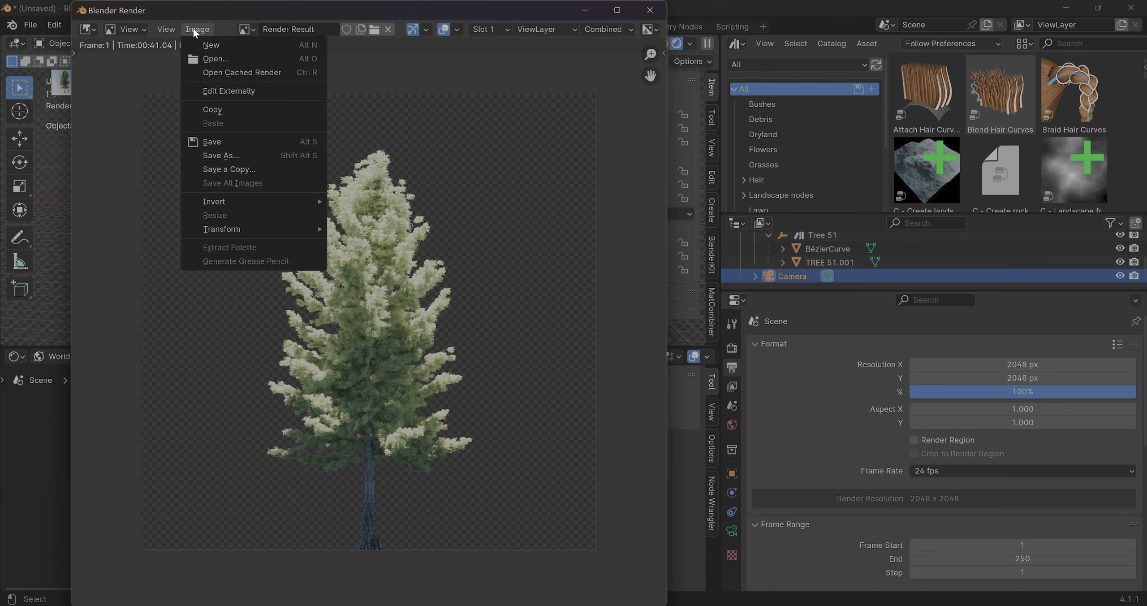
left_click(228, 141)
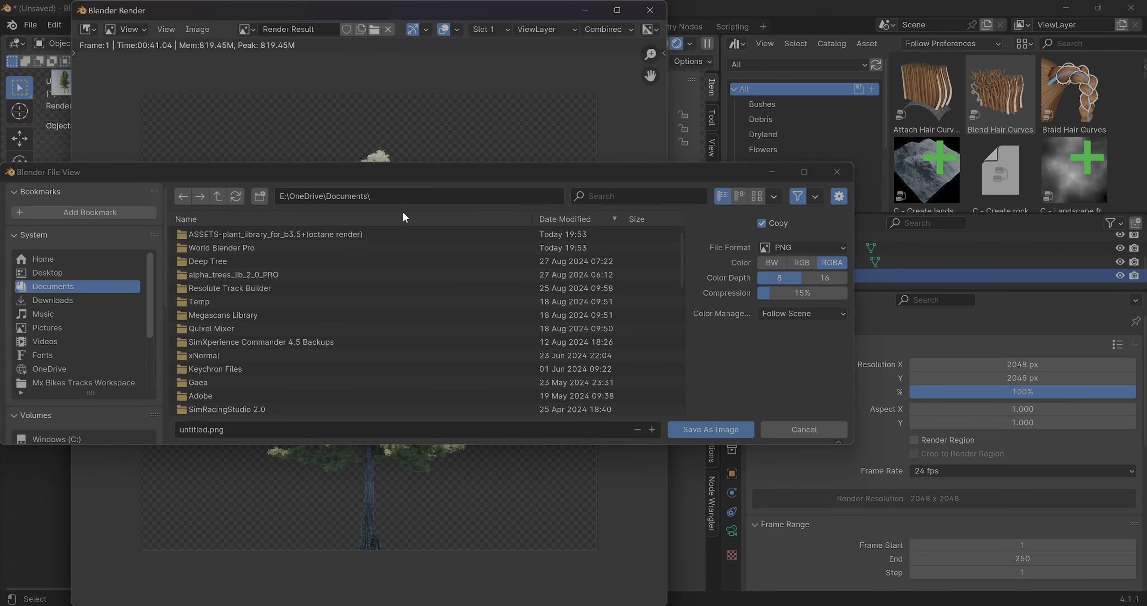
left_click(70, 299)
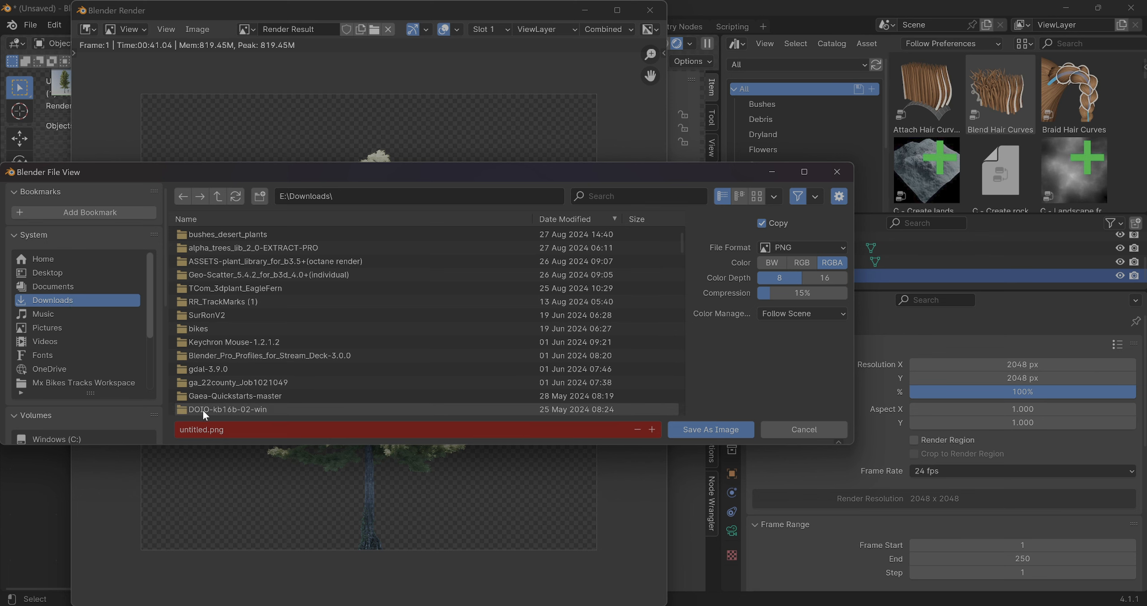
left_click(202, 429)
type("tree_demo")
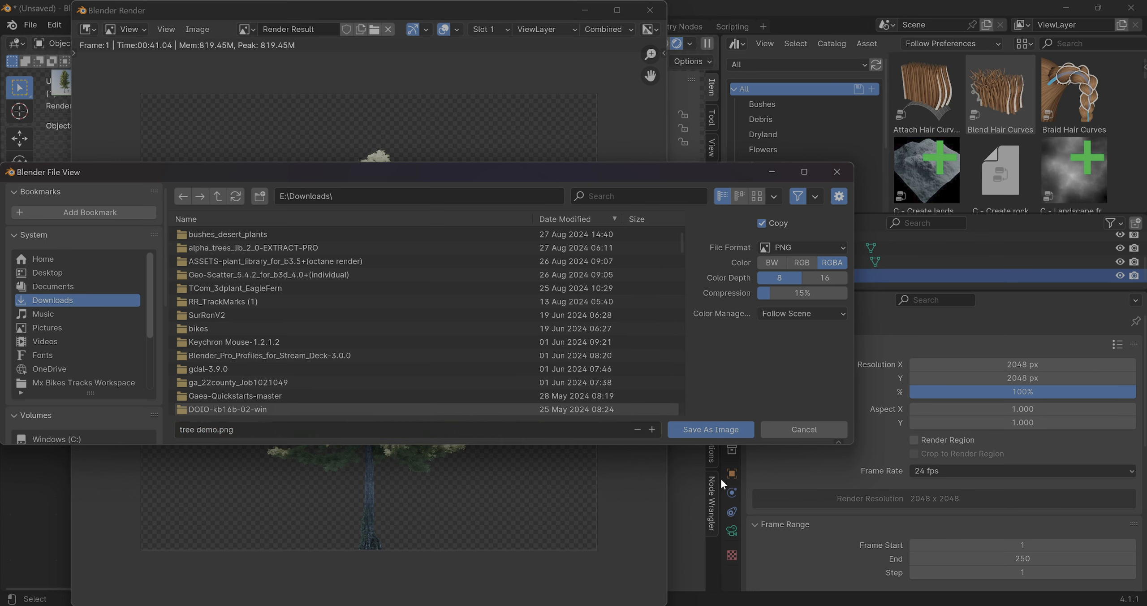
left_click(727, 431)
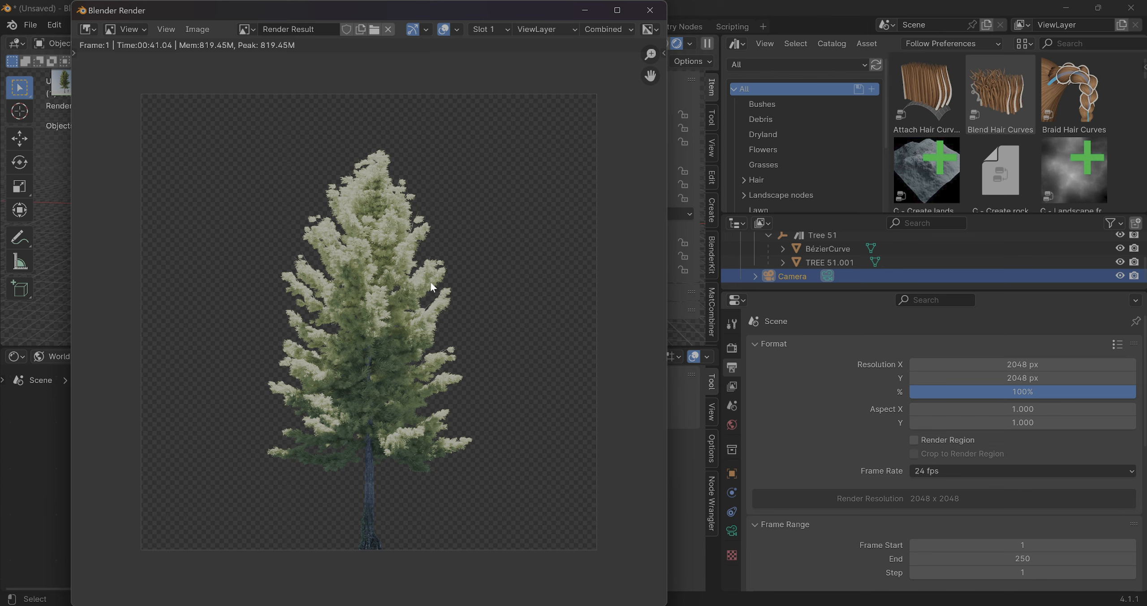
Save the render again in Downloads as a Targa file, adding the prefix "CK_" to the name "tree demo.tga"
left_click(197, 29)
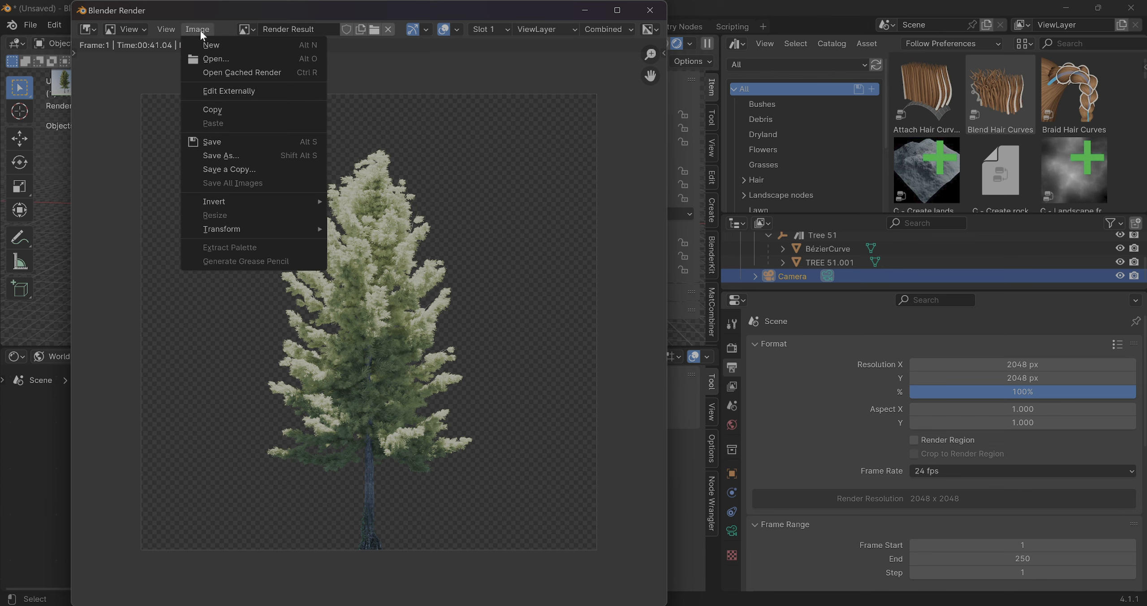
left_click(233, 142)
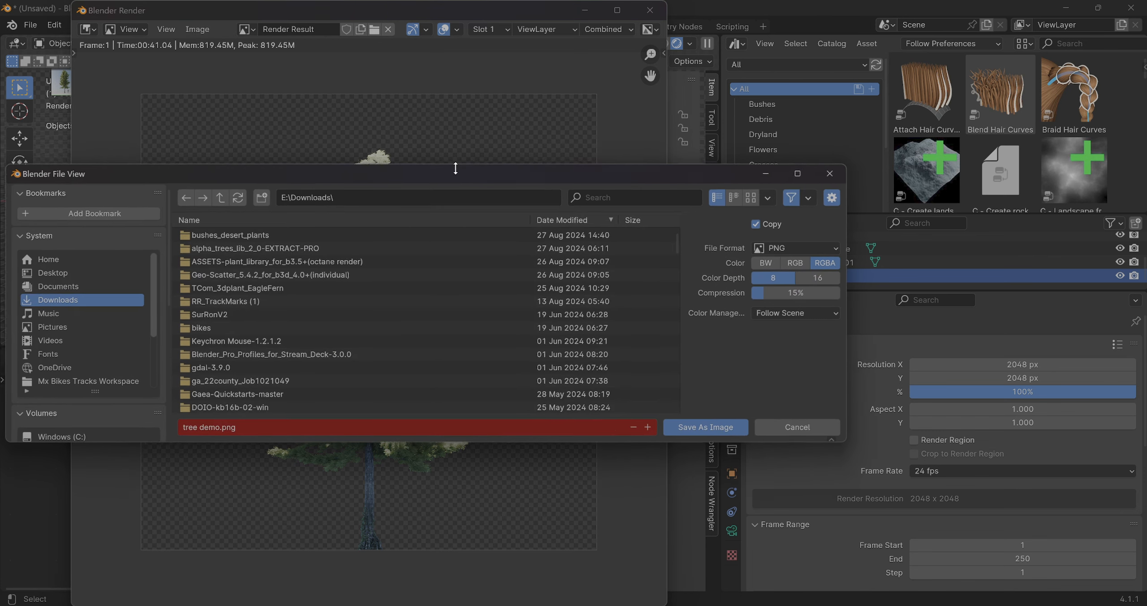
left_click(832, 248)
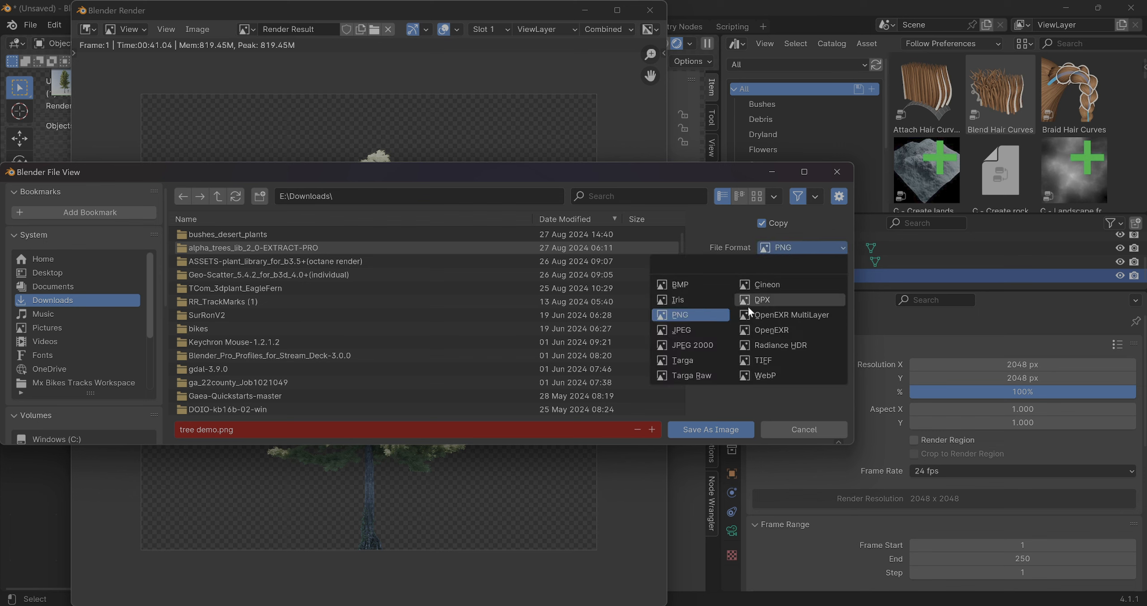
left_click(690, 360)
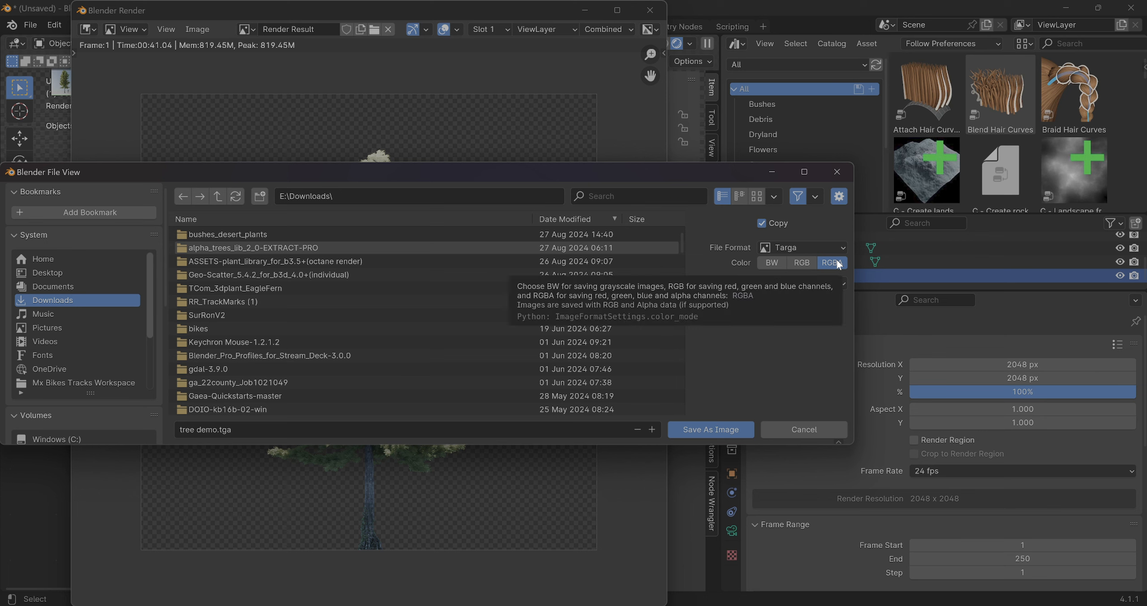
left_click(193, 429)
key("Home")
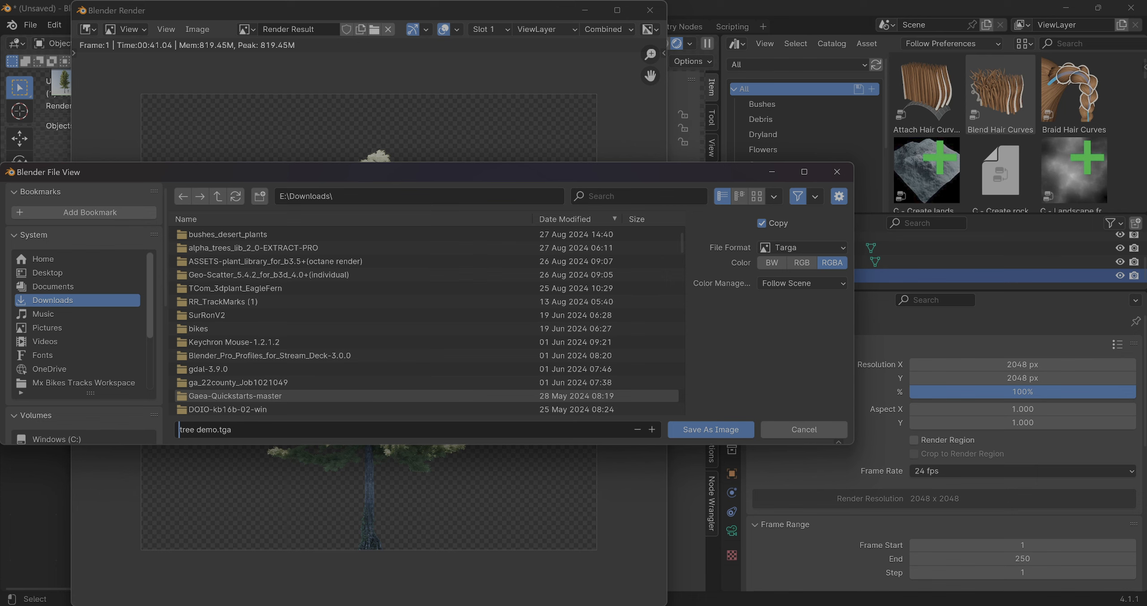
type("CK_")
left_click(723, 429)
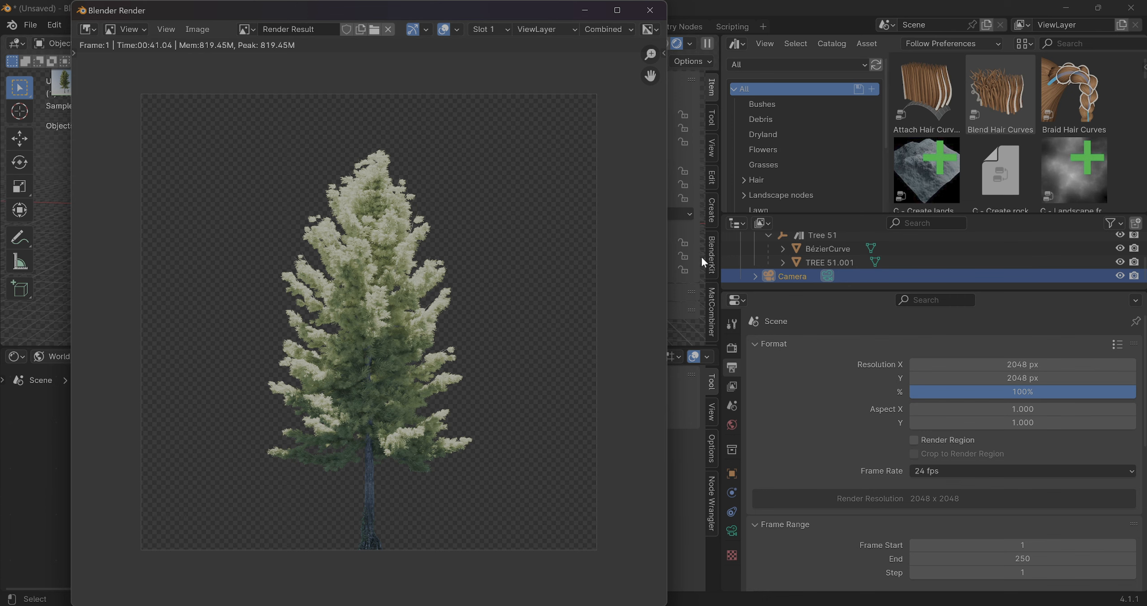
Close the render window and delete the camera and both tree meshes from the scene
left_click(651, 11)
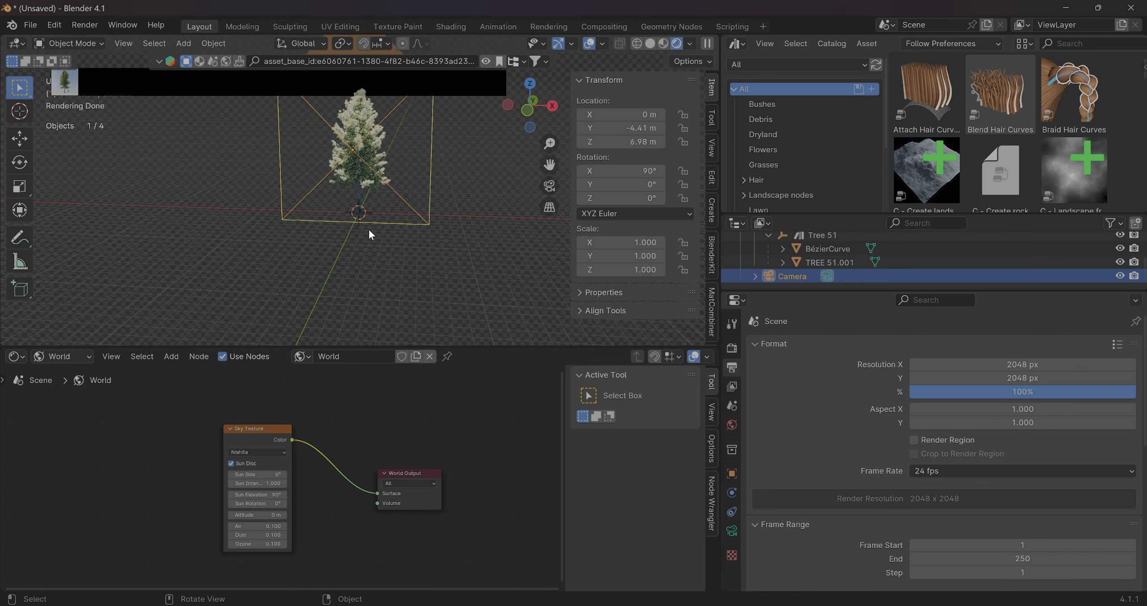
left_click(343, 150)
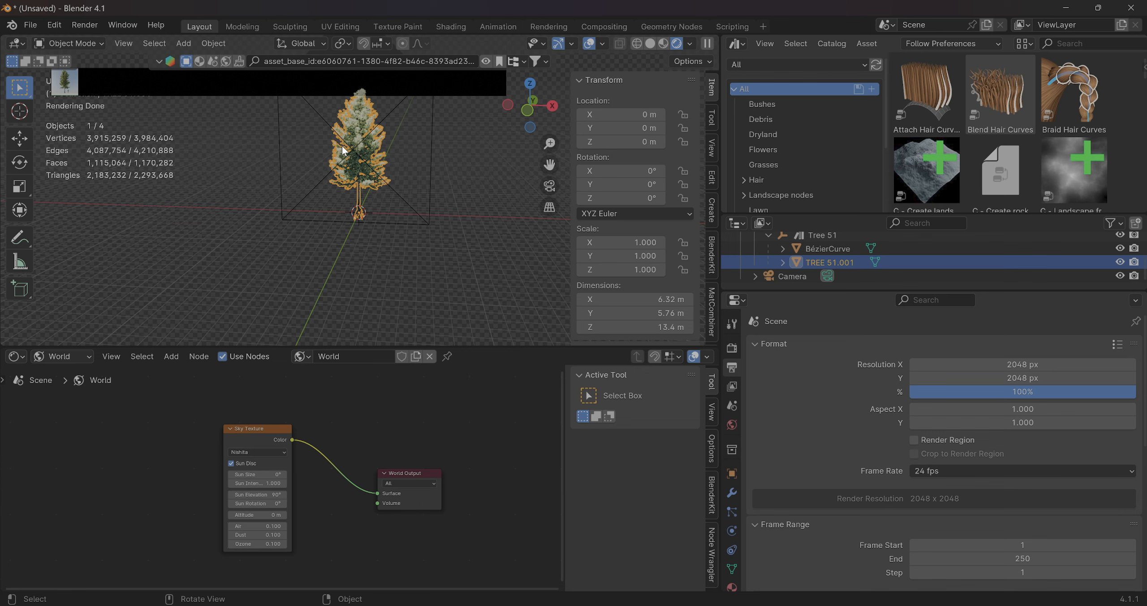
key("Delete")
left_click(353, 152)
key("Delete")
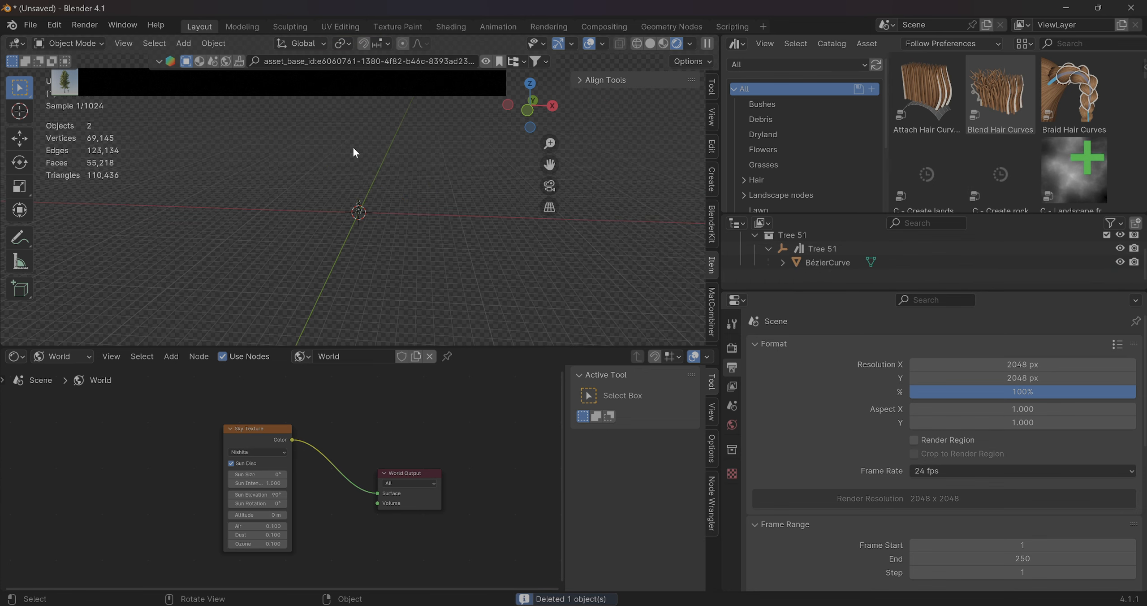
scroll(377, 220, "up", 6)
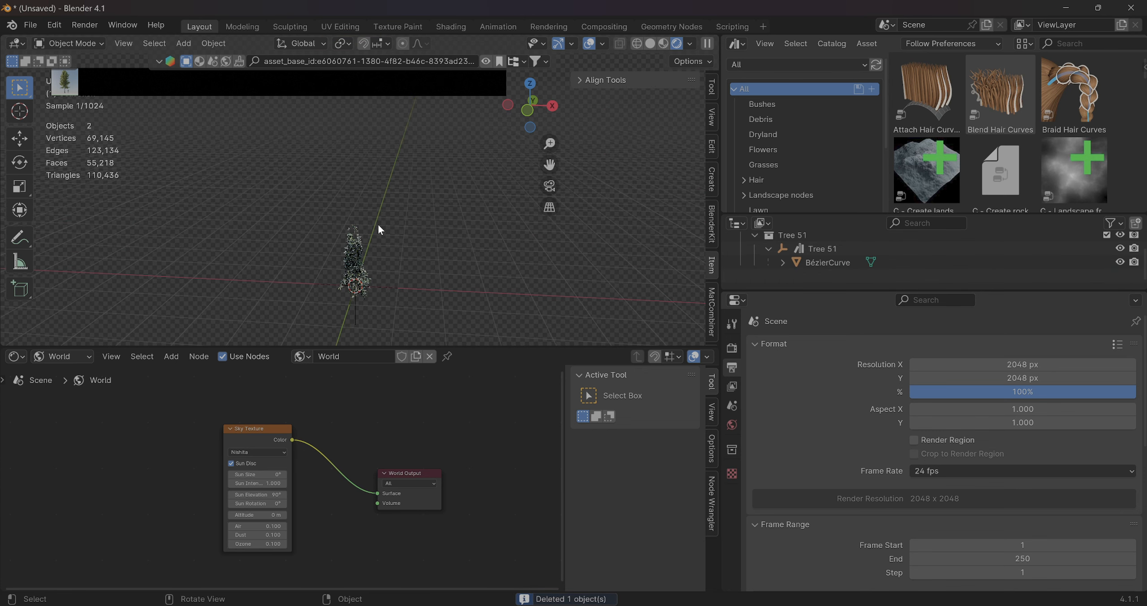
left_click(361, 263)
key("Delete")
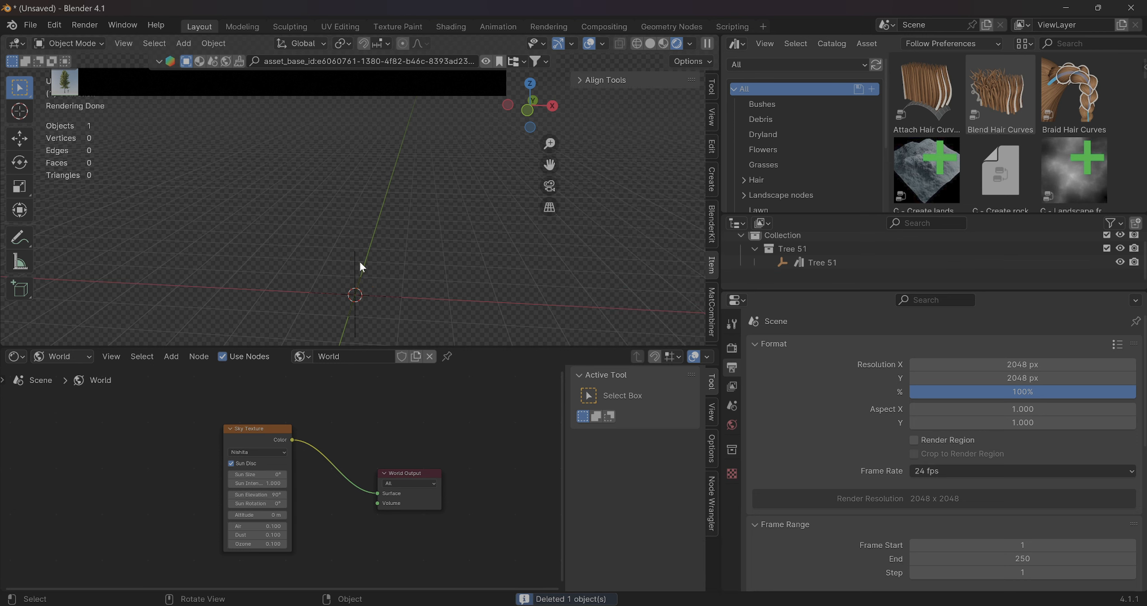
Delete the remaining Tree 51 collection together with its empty from the scene
left_click(802, 263)
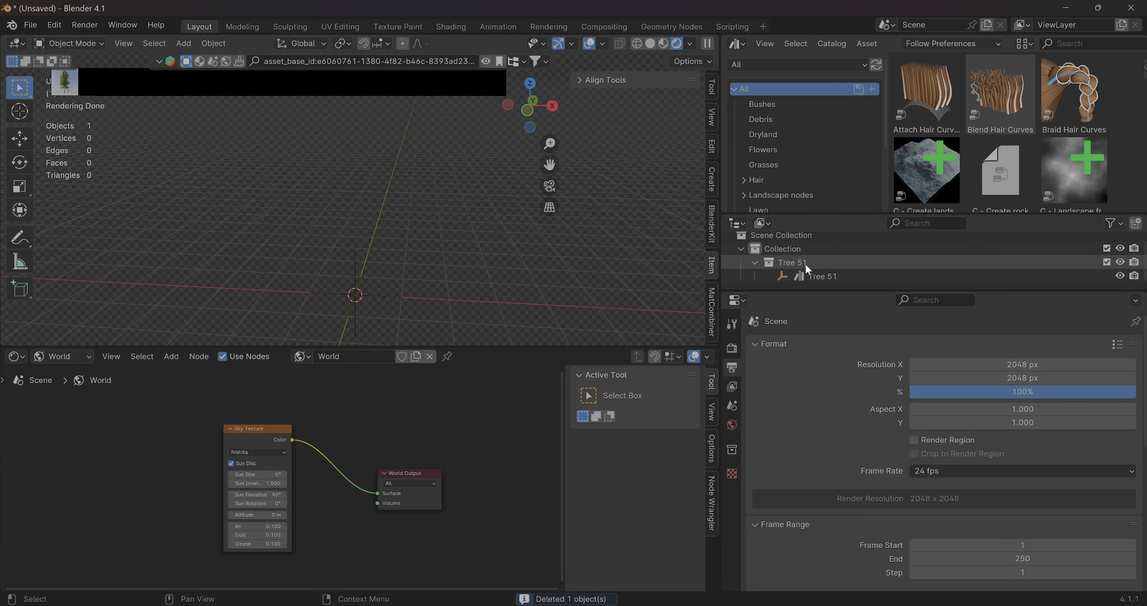
right_click(805, 264)
left_click(751, 352)
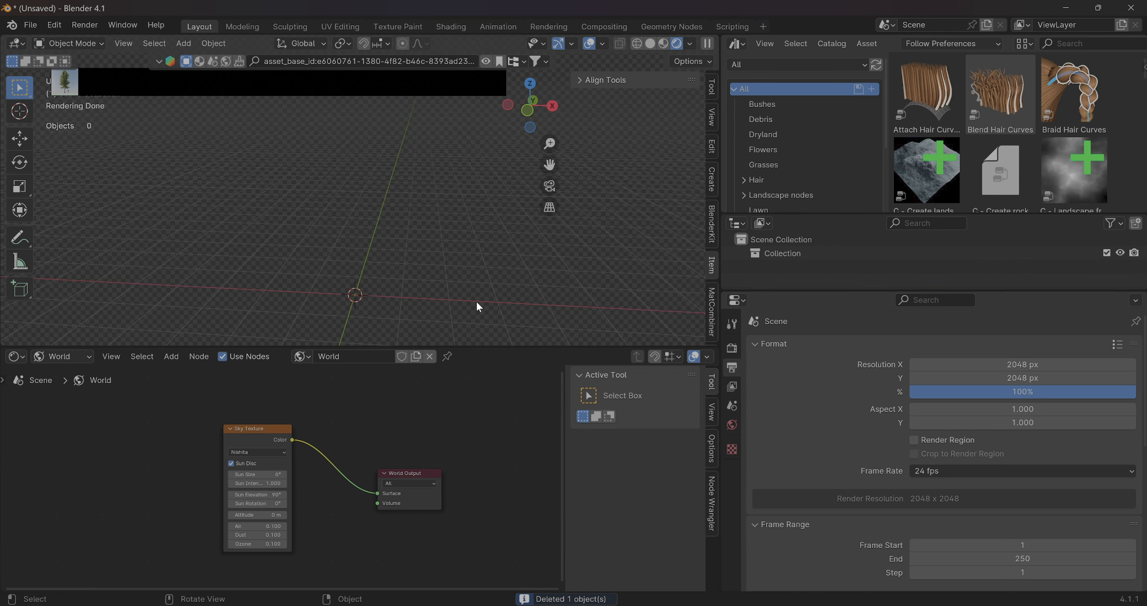
Switch the viewport to material preview shading and add a mesh plane at the world origin
scroll(476, 300, "down", 2)
left_click(667, 44)
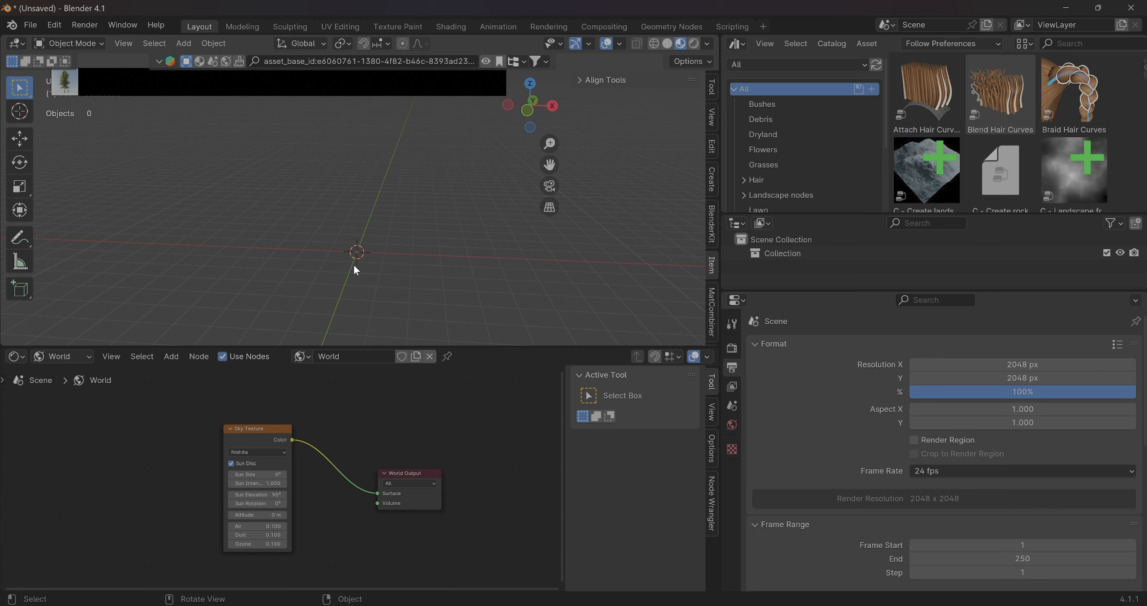
mouse_move(354, 266)
middle_mouse_down()
mouse_move(354, 255)
mouse_move(349, 285)
middle_mouse_up()
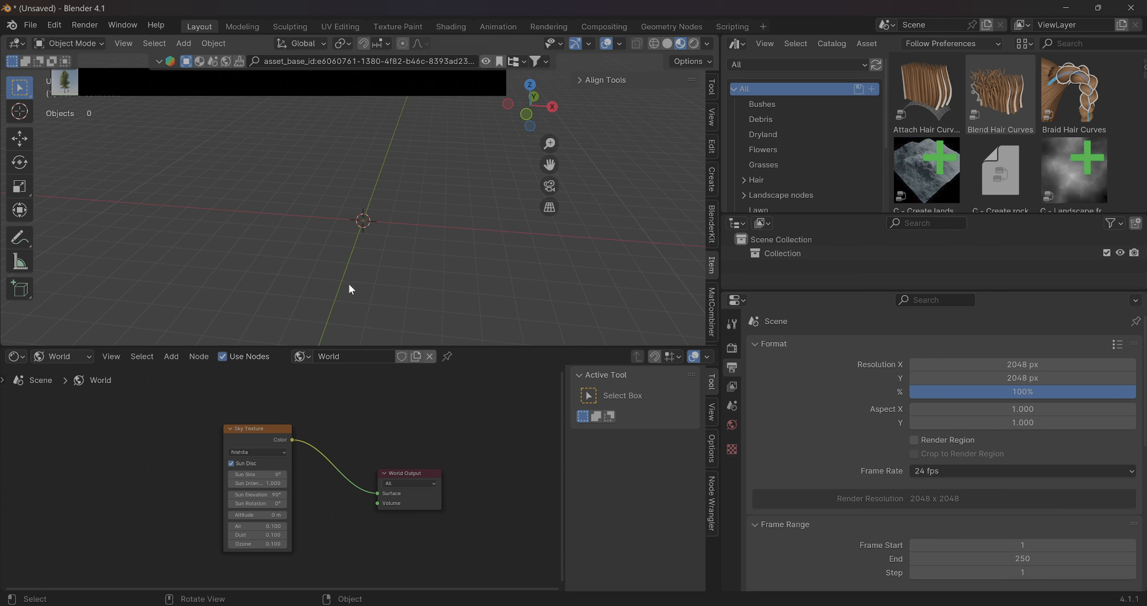
left_click(183, 44)
mouse_move(190, 57)
left_click(355, 56)
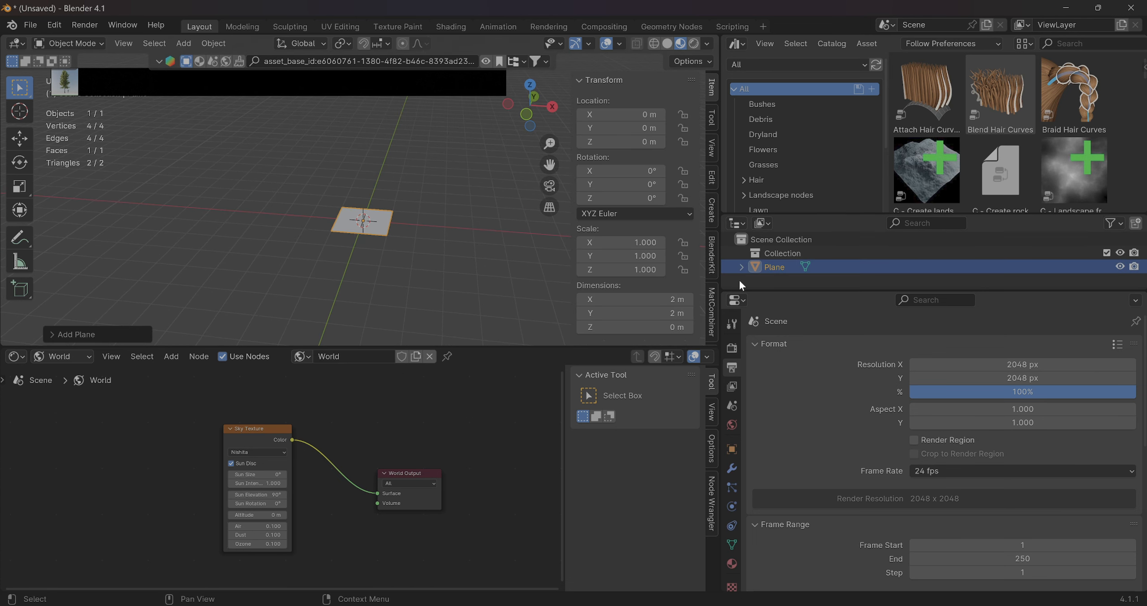
Stand the plane upright by setting its X rotation to 90°
left_click(626, 170)
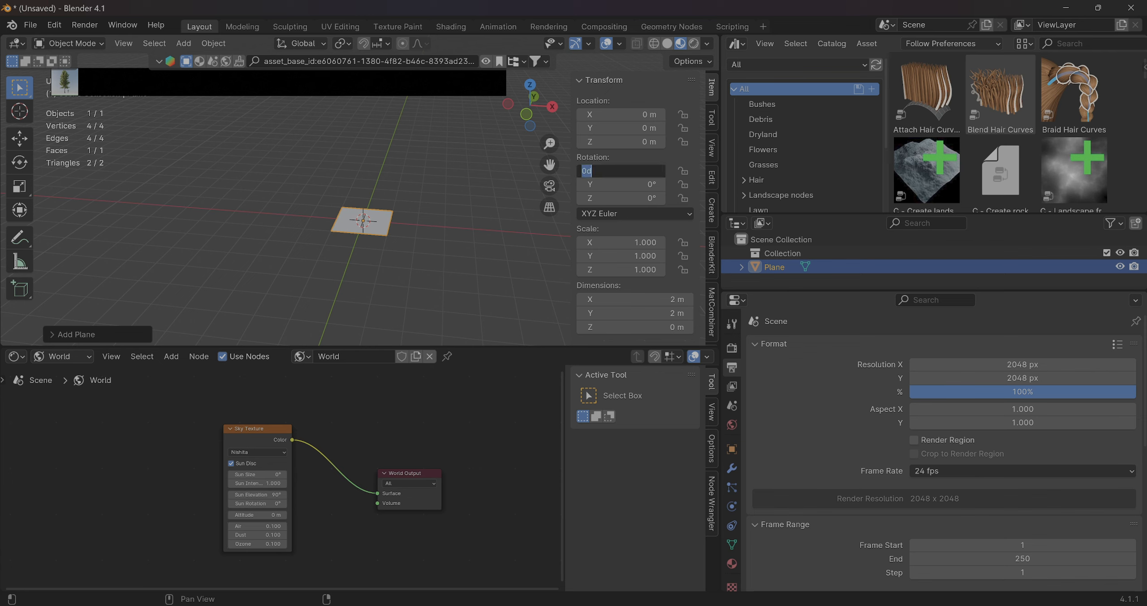
type("90")
key("Return")
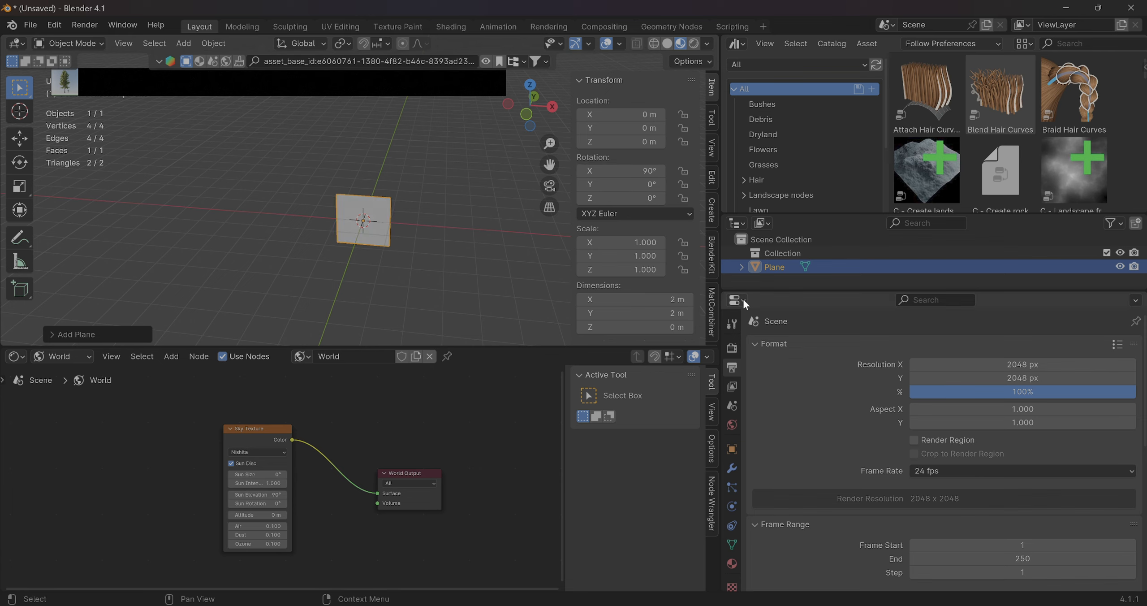
Show the plane's material properties and browse the materials still stored in the file
left_click(732, 563)
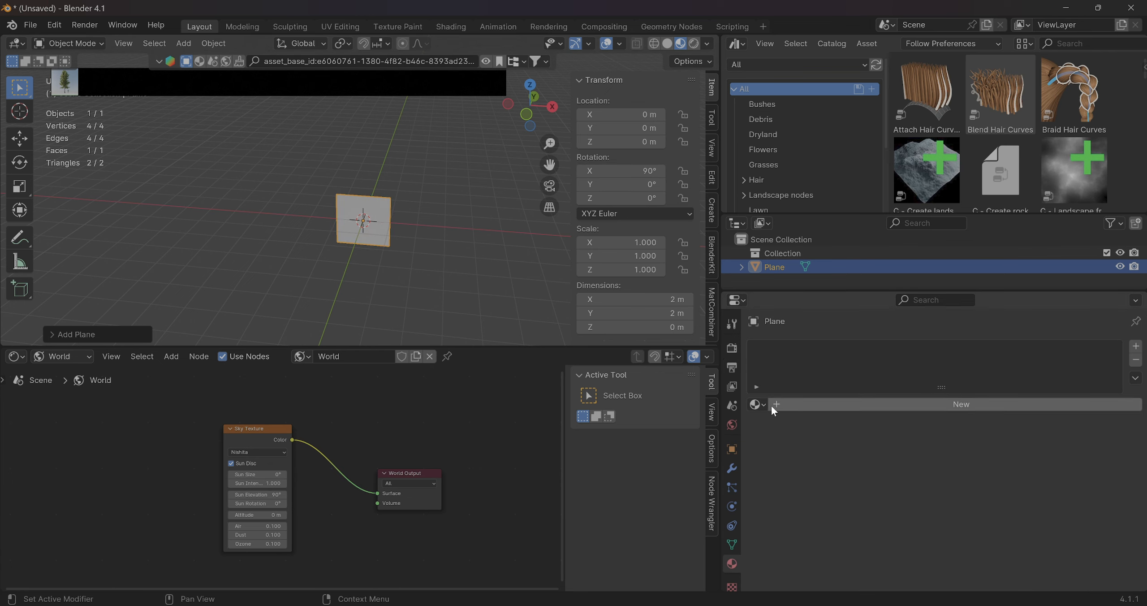
left_click(757, 404)
left_click(810, 401)
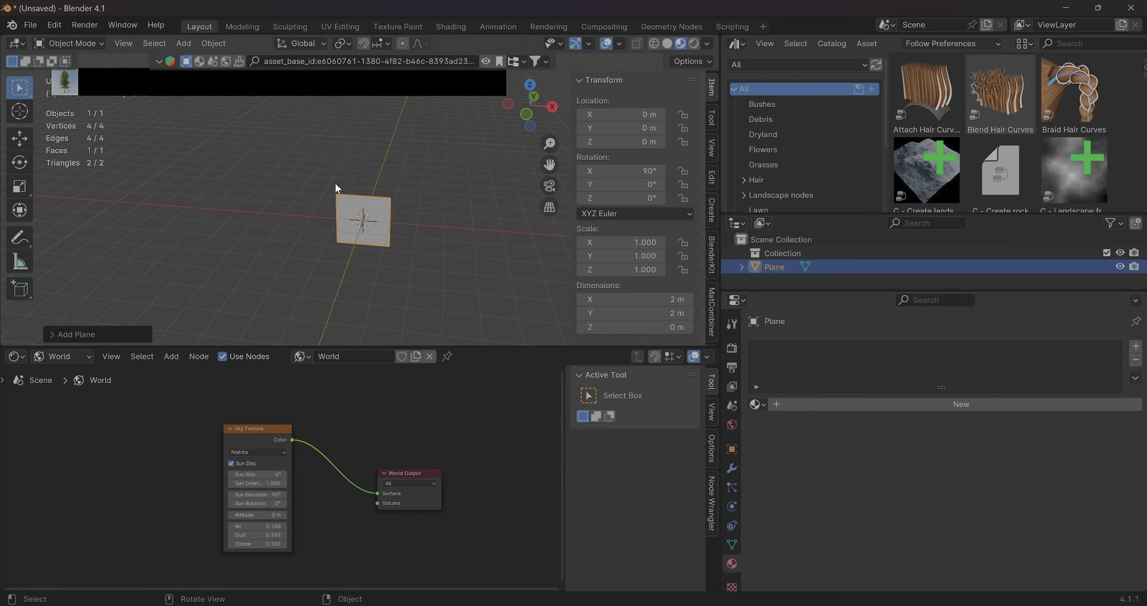
Purge the file's unused data-blocks repeatedly until no orphaned ones remain
left_click(30, 26)
mouse_move(85, 262)
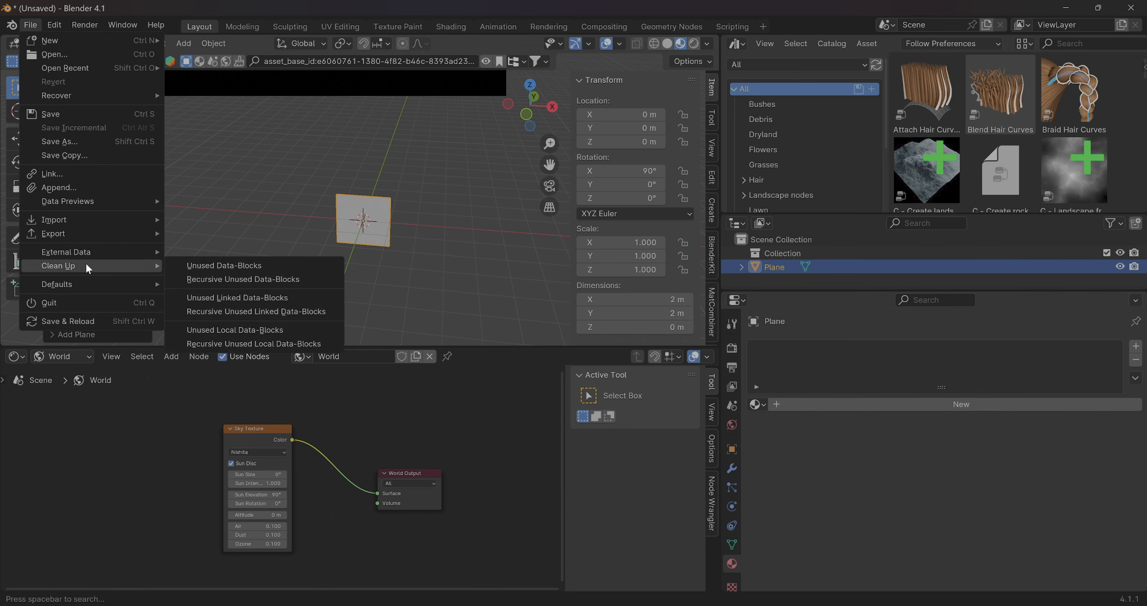
left_click(242, 264)
left_click(30, 25)
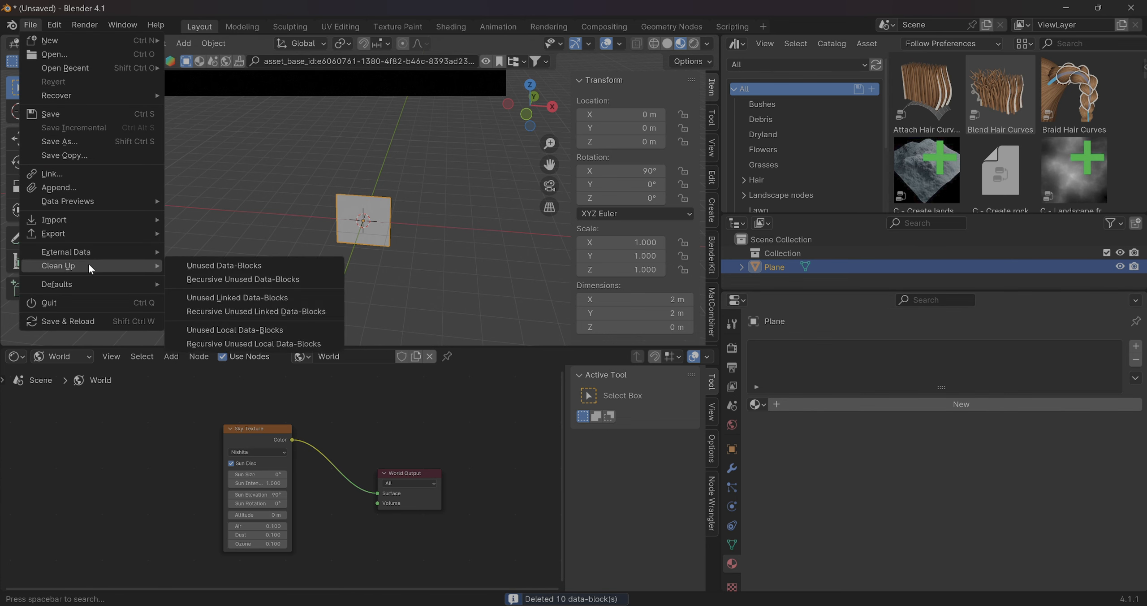
left_click(242, 265)
left_click(194, 267)
left_click(30, 25)
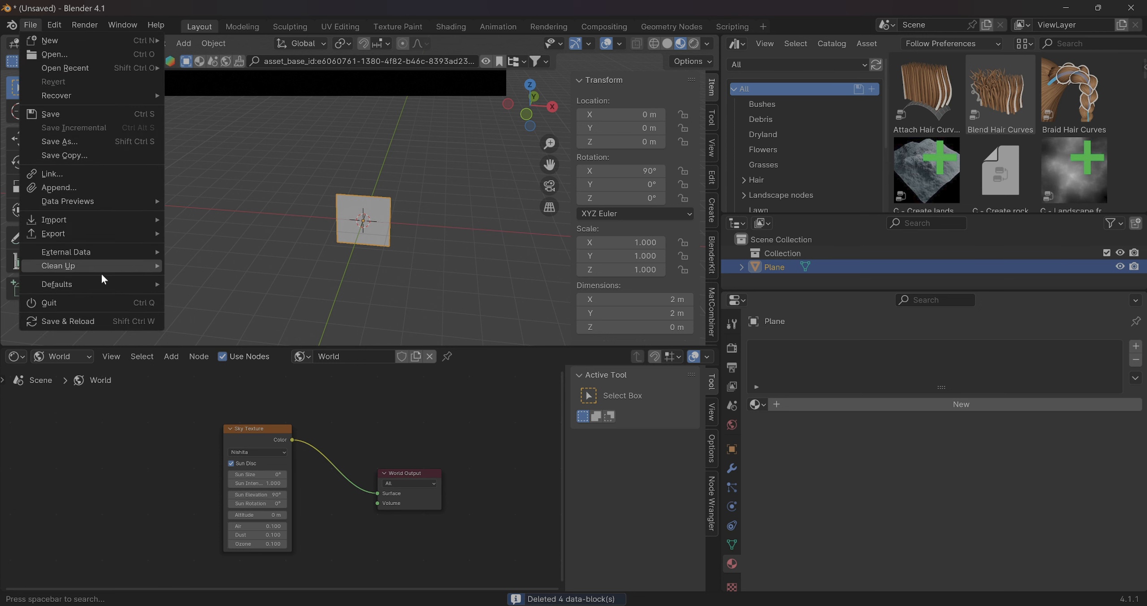
left_click(185, 265)
left_click(184, 264)
left_click(30, 25)
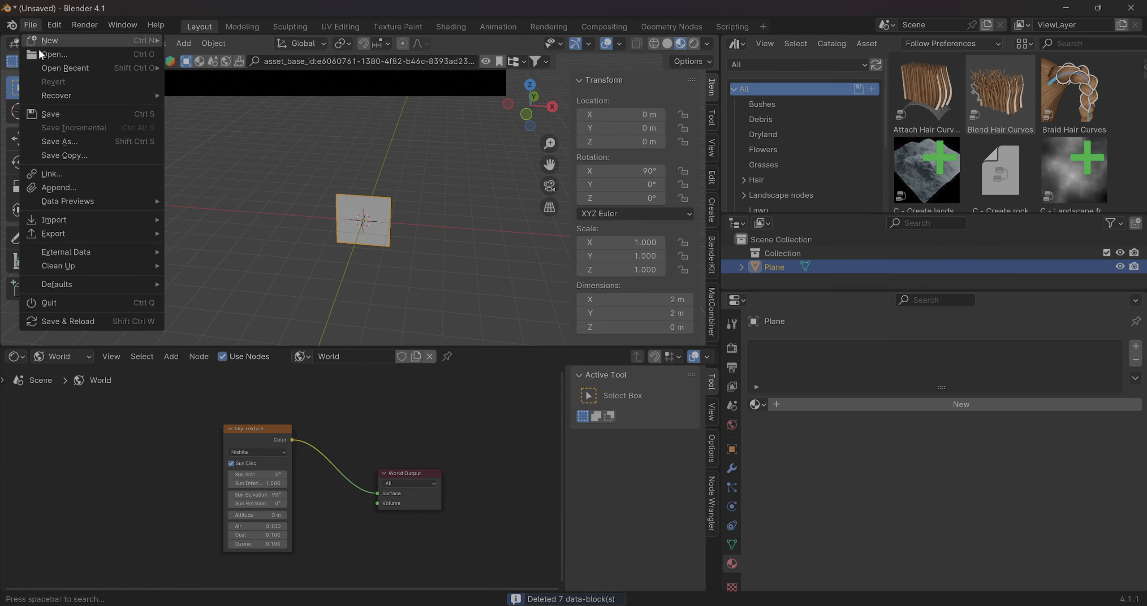
left_click(173, 263)
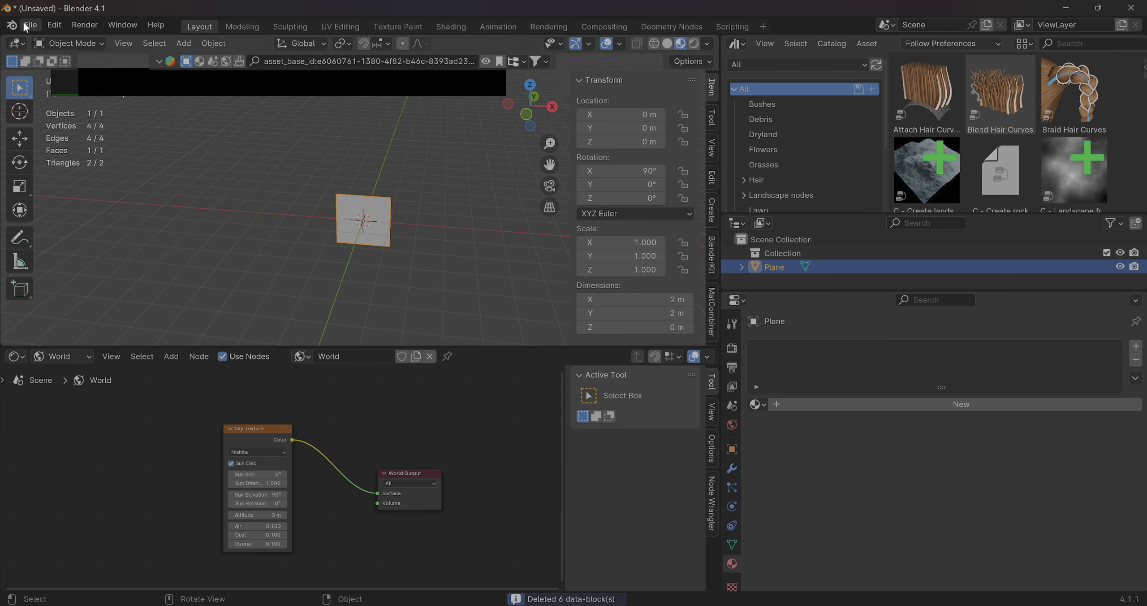
left_click(30, 26)
left_click(175, 264)
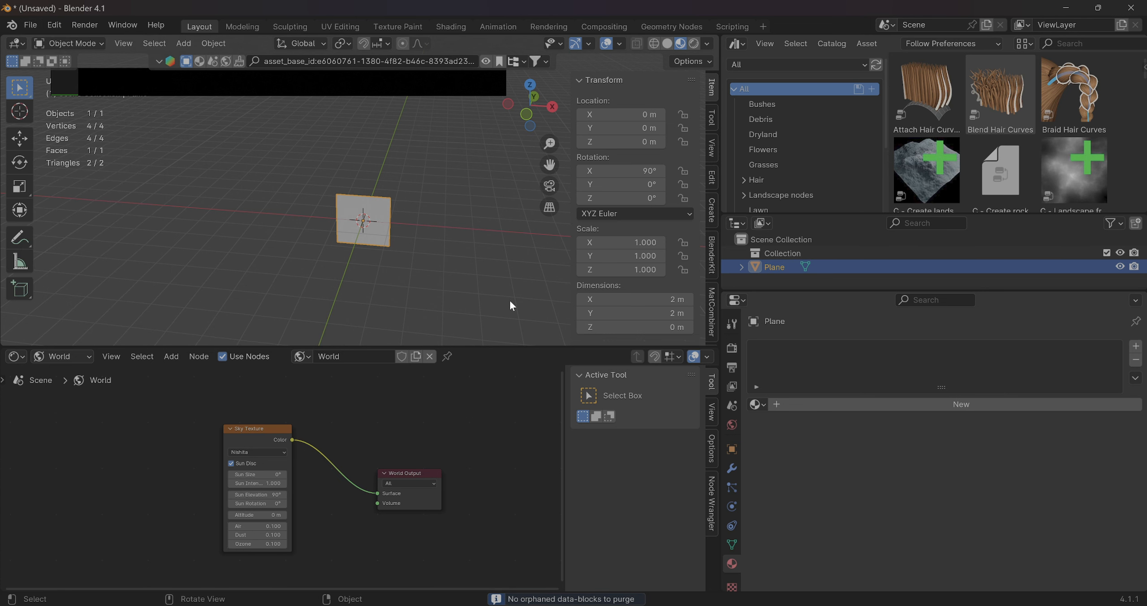
Create a new material for the plane and use an Image Texture for its base color
left_click(797, 403)
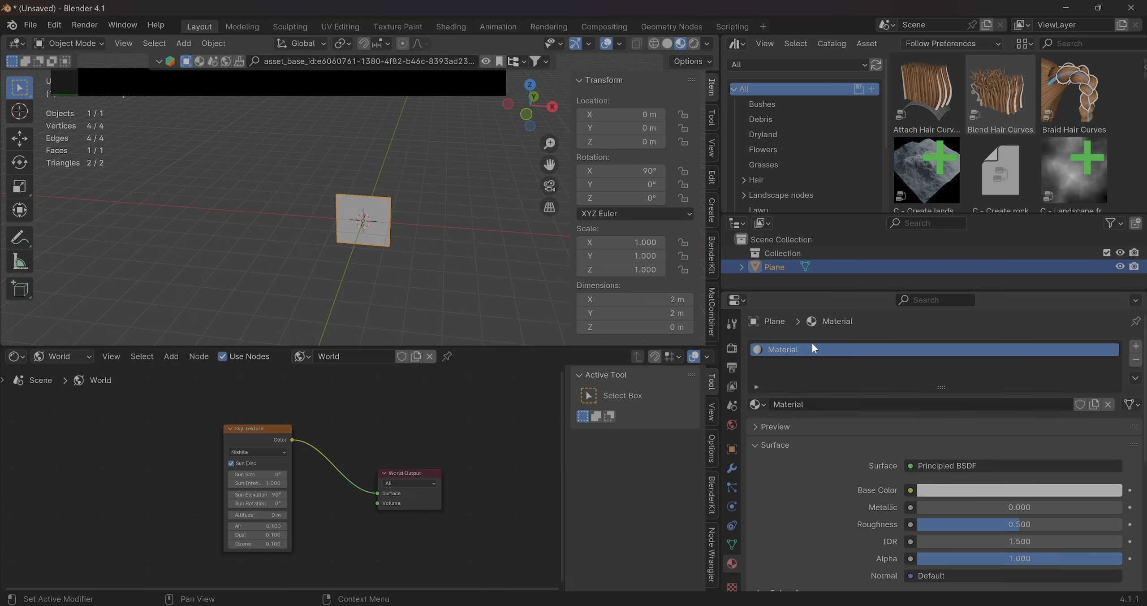
left_click(911, 491)
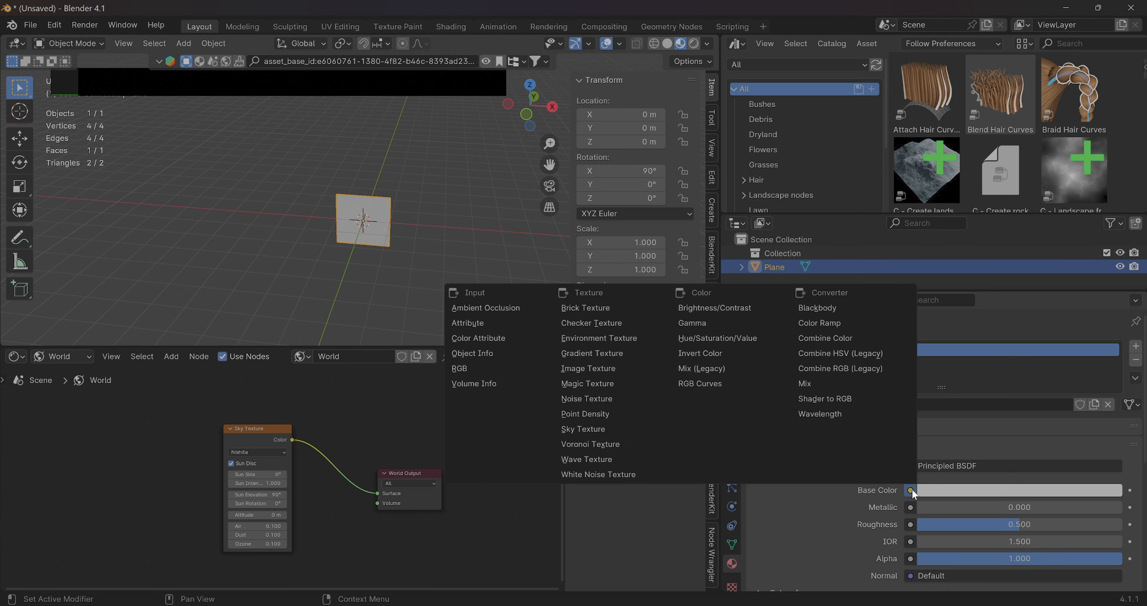
left_click(600, 369)
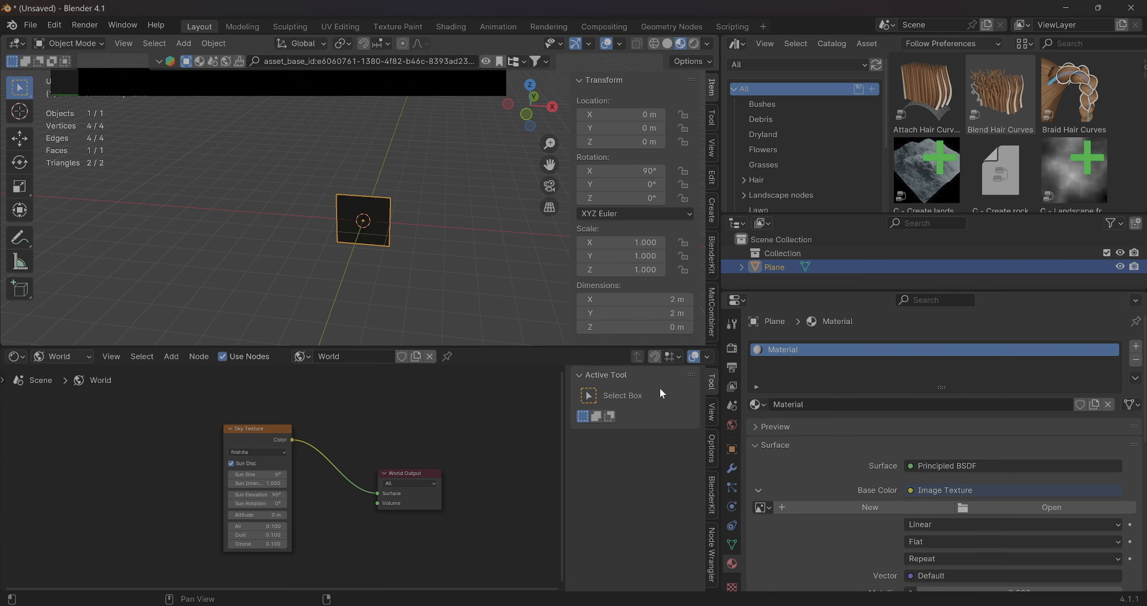
Load CK_tree demo.tga from the Downloads folder as the plane's base color image
left_click(1004, 507)
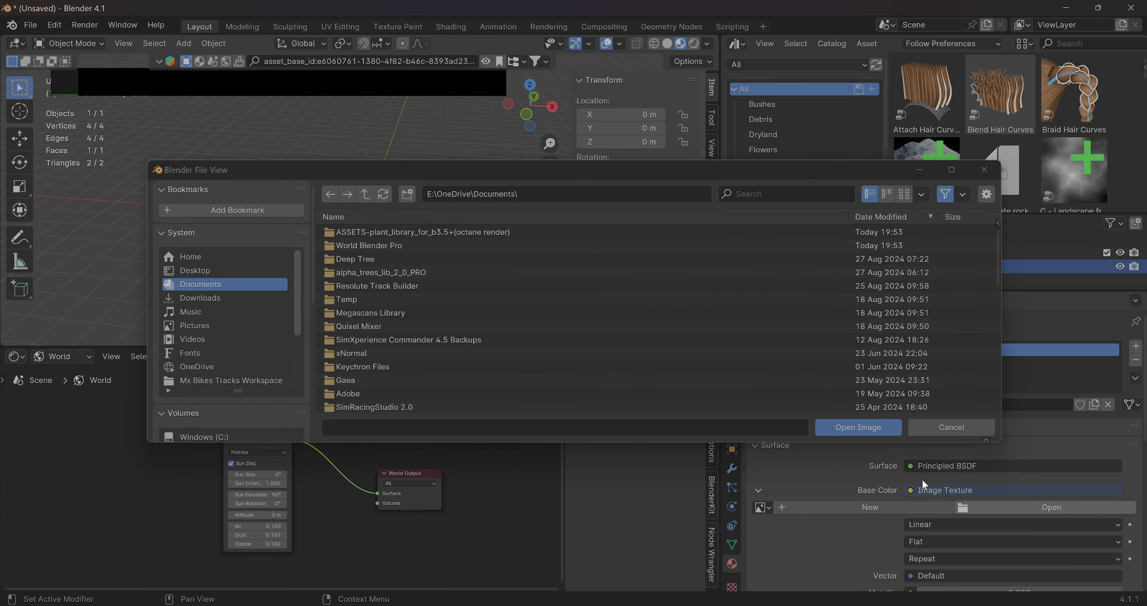
left_click(255, 299)
scroll(483, 288, "down", 5)
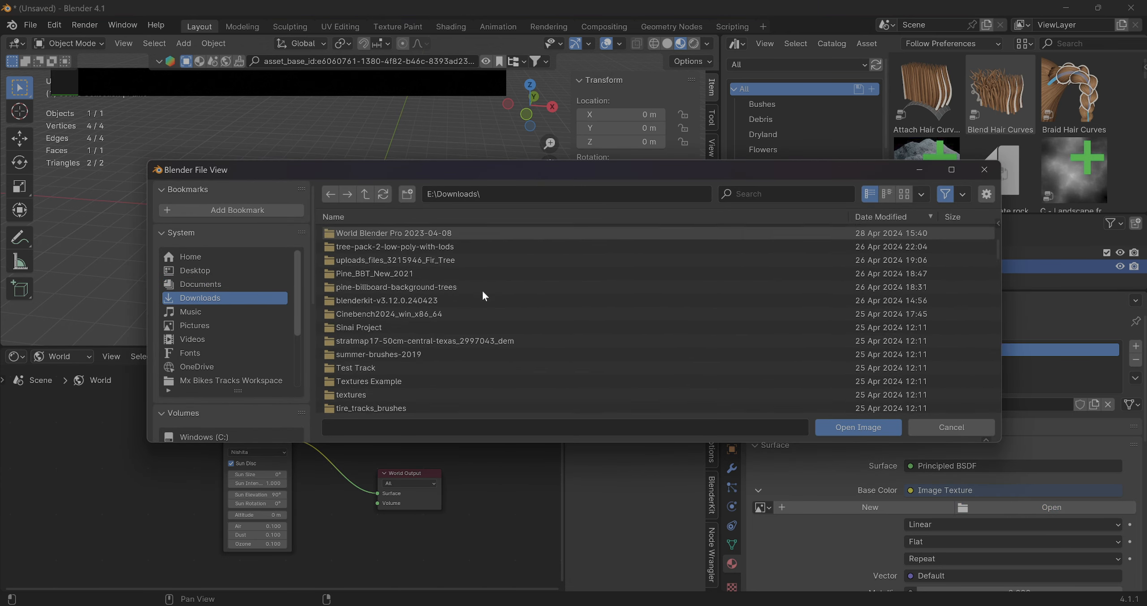
scroll(480, 296, "up", 3)
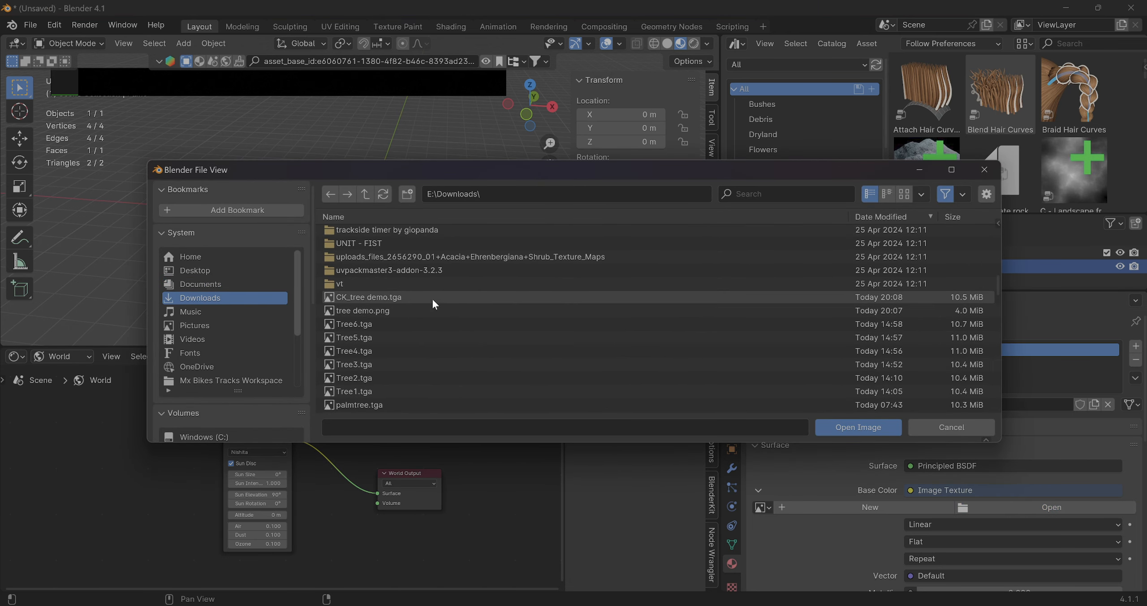
double_click(374, 292)
middle_click_drag(400, 315, 94, 232)
scroll(443, 185, "up", 8)
middle_click_drag(463, 220, 376, 228, "shift")
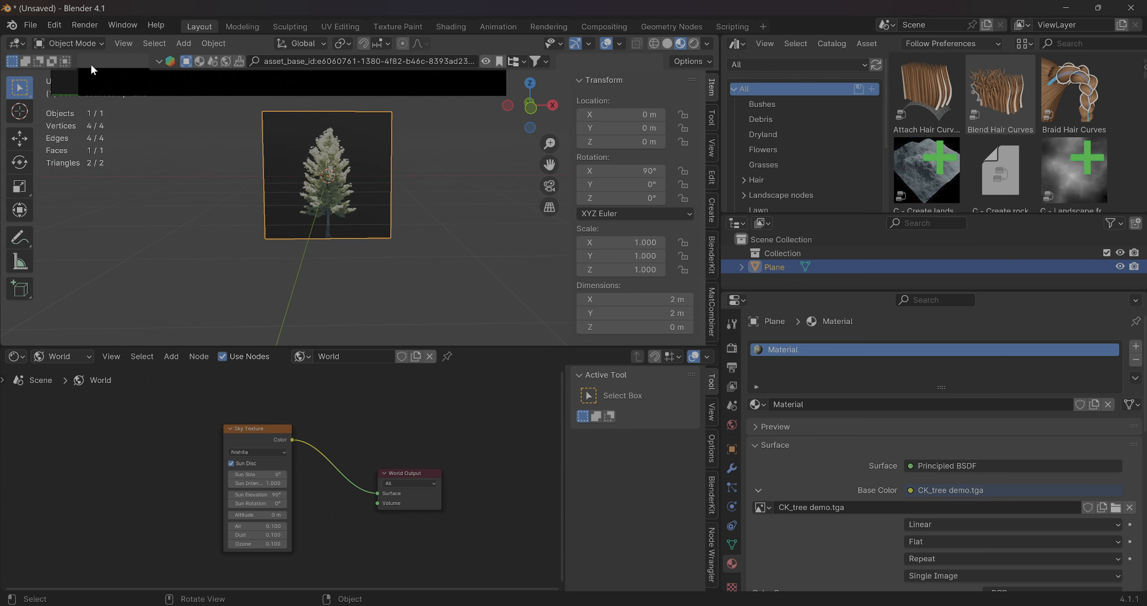
Search the add-on preferences for "pie" and examine the details and hotkeys of the 3D Viewport Pie Menus add-on
left_click(48, 28)
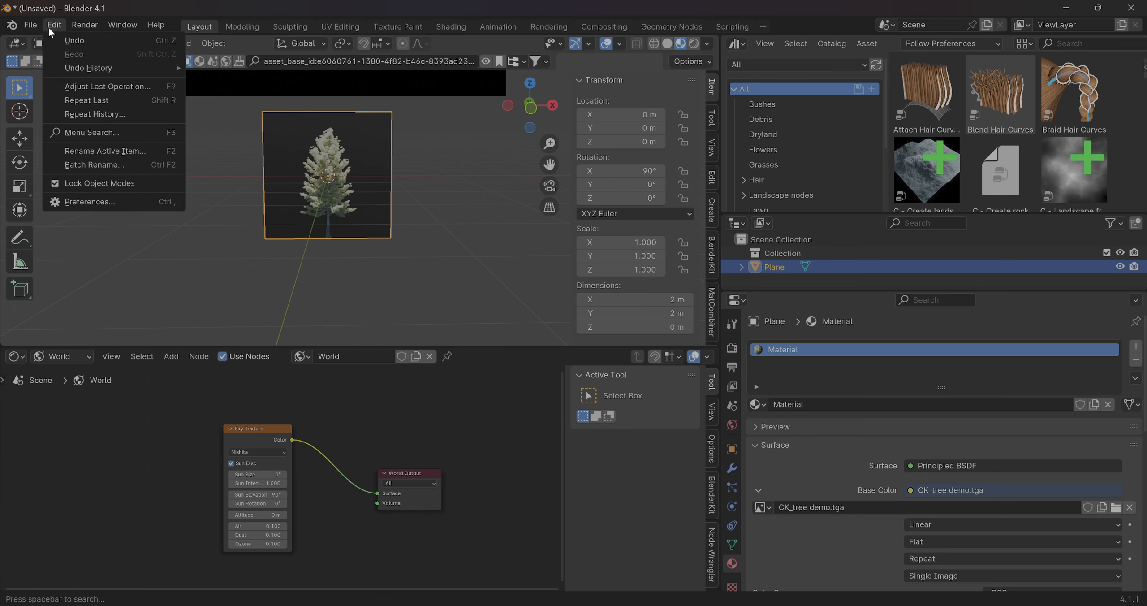
left_click(105, 199)
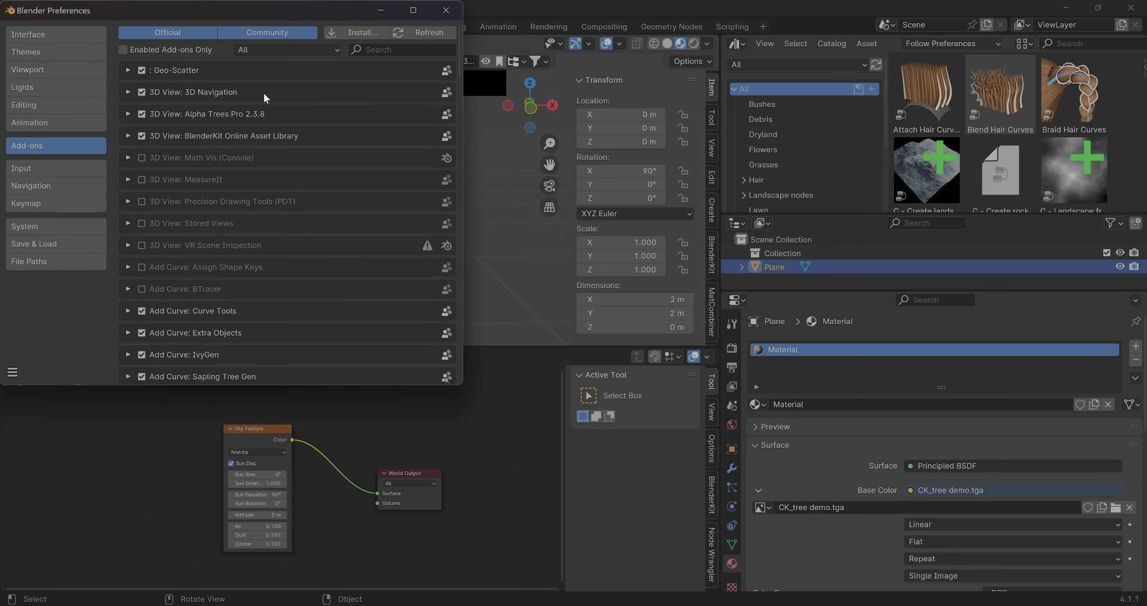
left_click(409, 49)
type("pie")
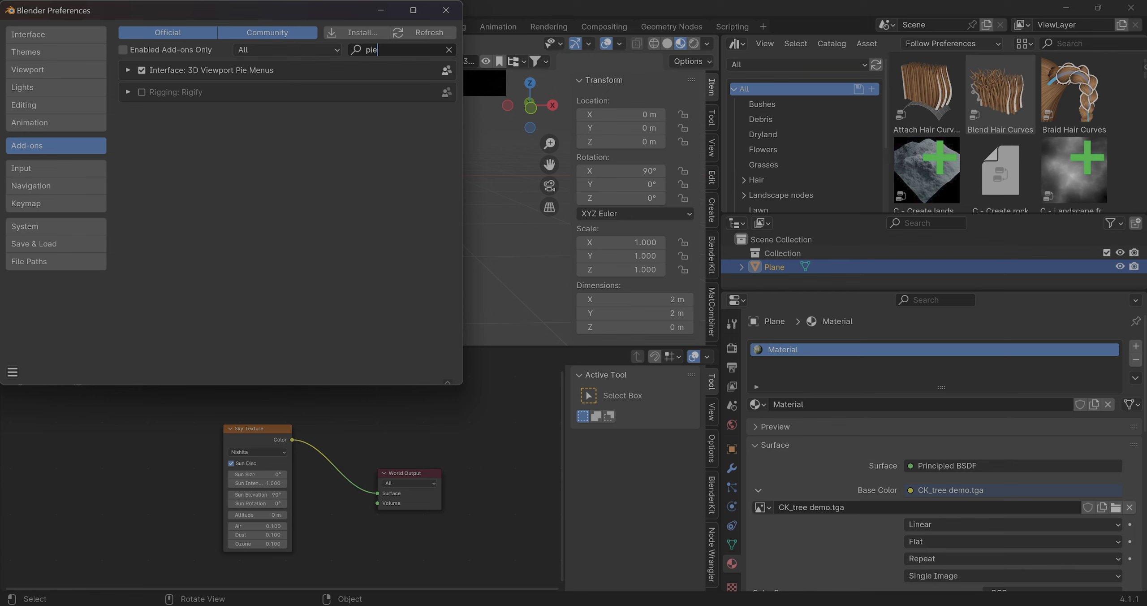
left_click(127, 70)
left_click(127, 70)
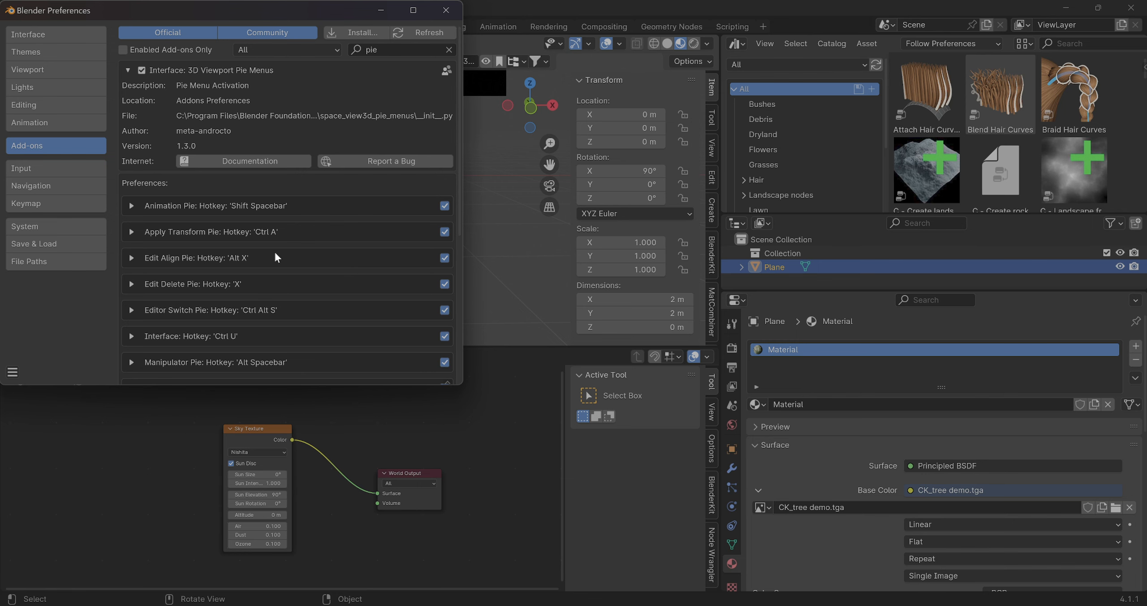
left_click(446, 10)
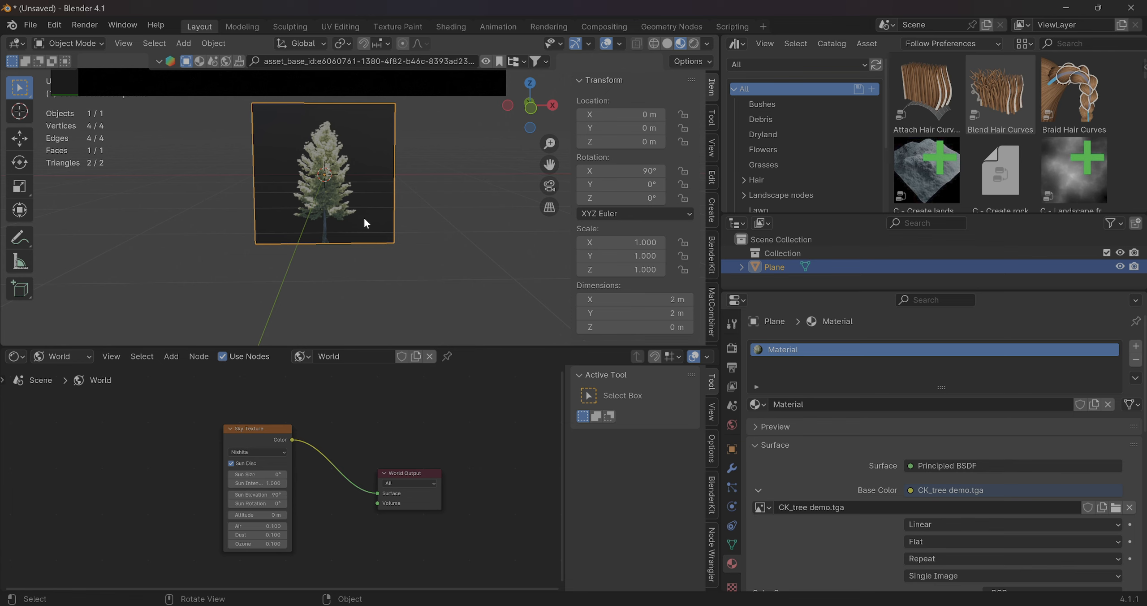
Set the plane's origin to its bottom edge with Origin to Bottom
middle_click_drag(364, 219, 357, 219)
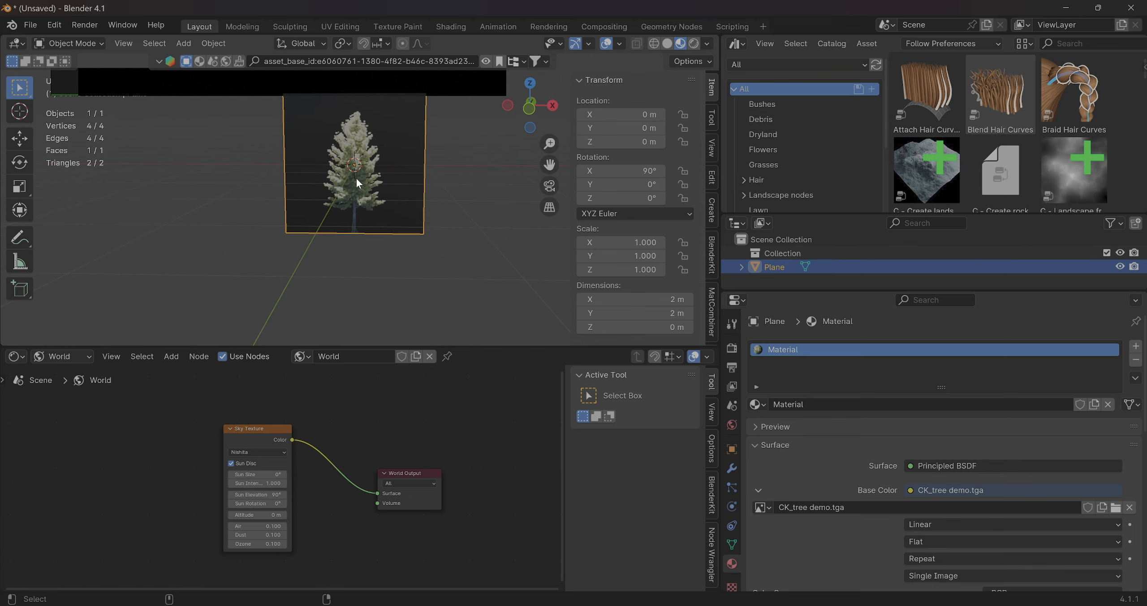
key("ctrl+alt+x")
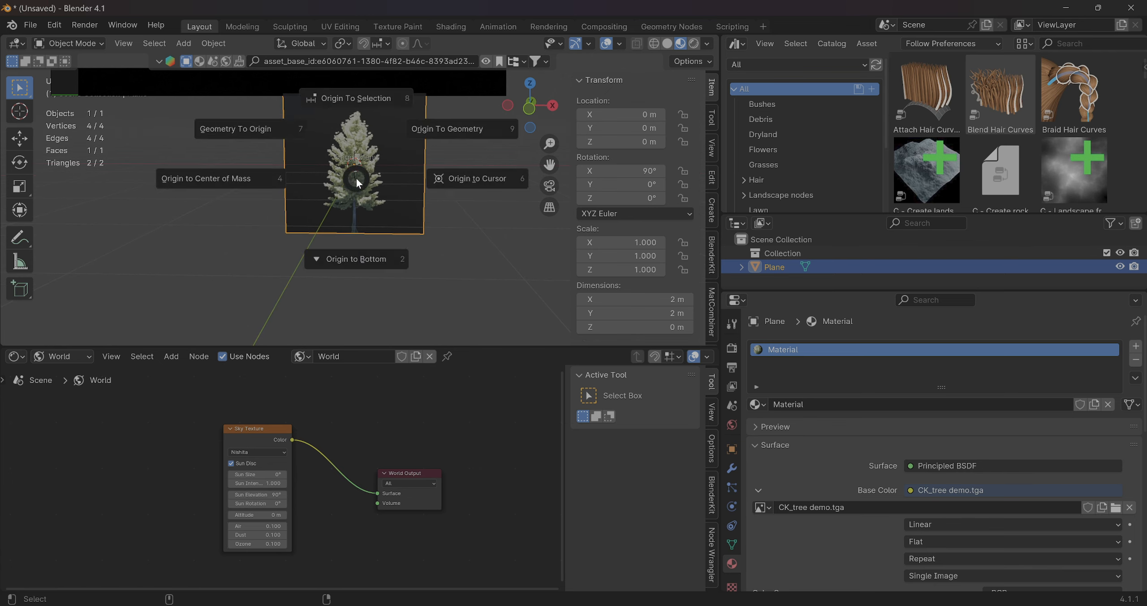
left_click(361, 260)
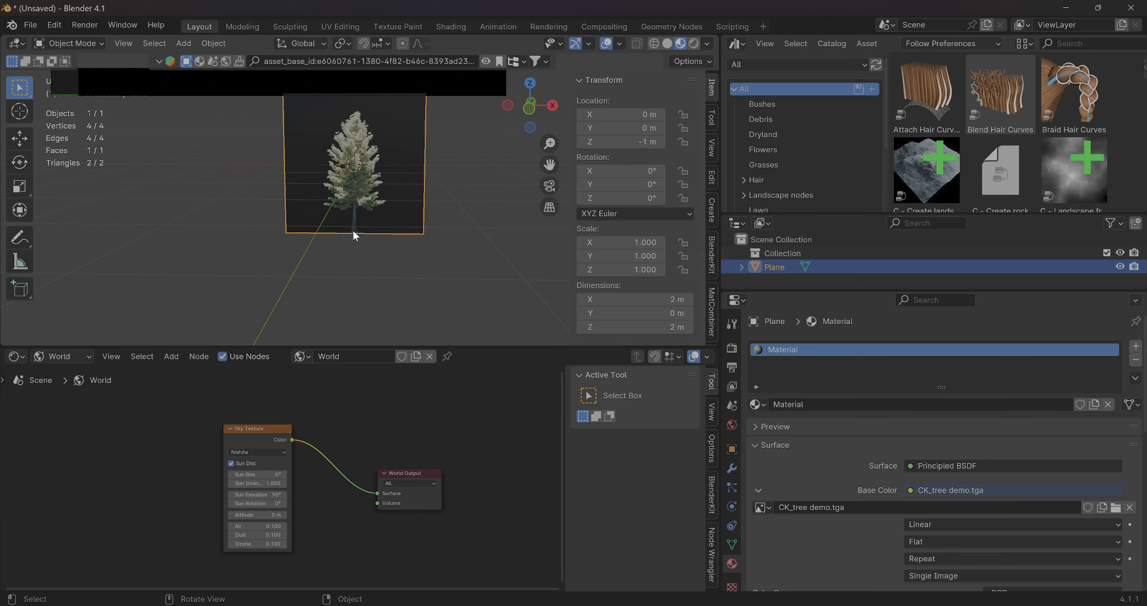
Set the plane's Z location to 0 m so that its base rests on the ground grid
left_click(627, 141)
type("0")
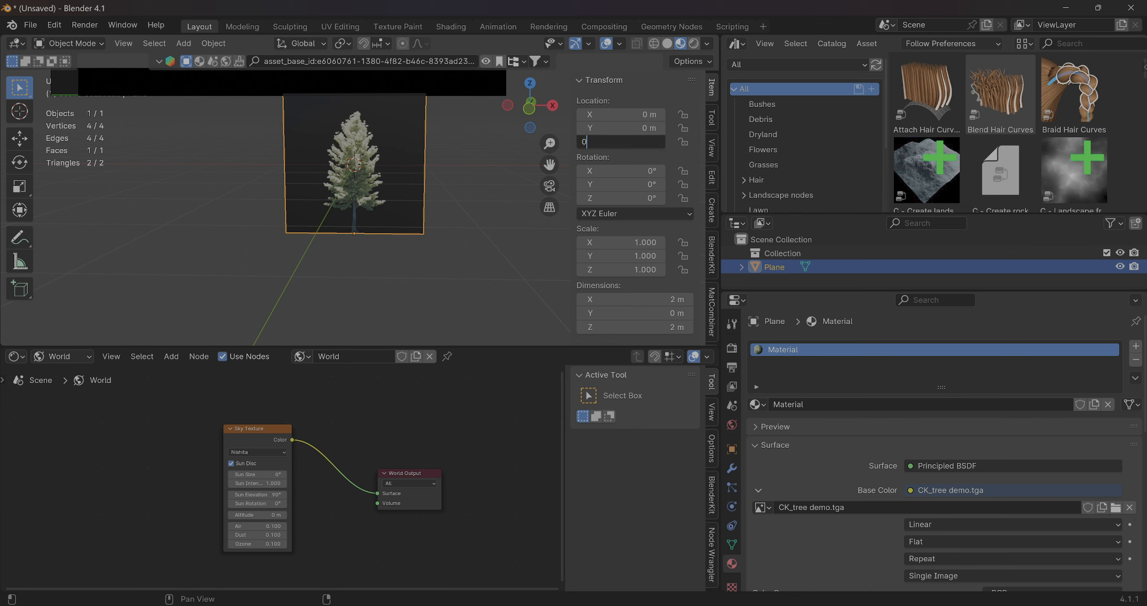
key("Return")
scroll(319, 159, "down", 3)
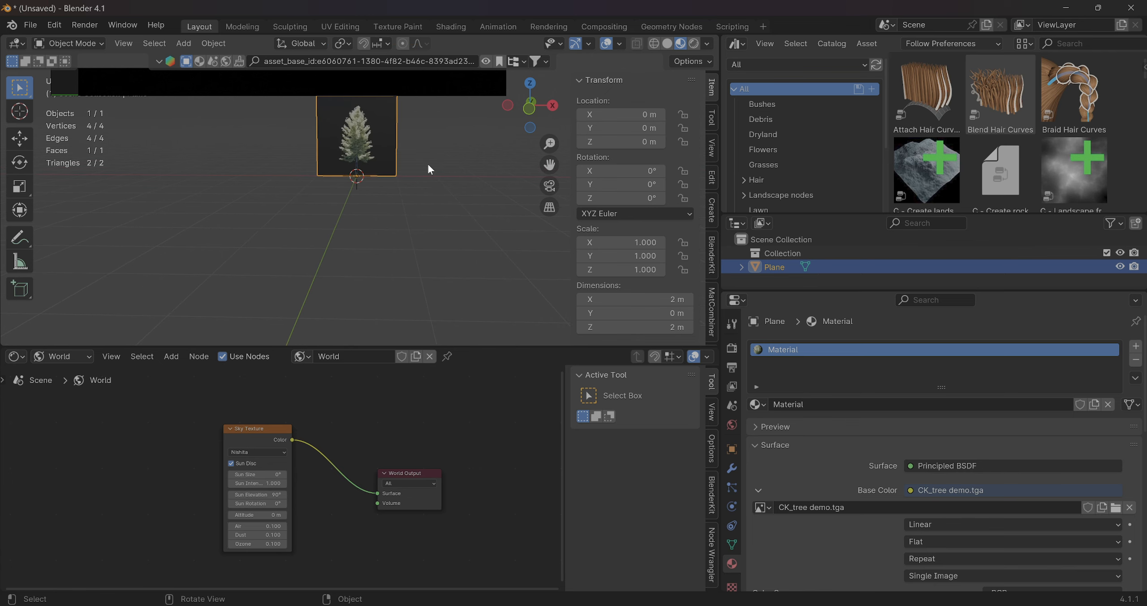
middle_click_drag(427, 163, 452, 165)
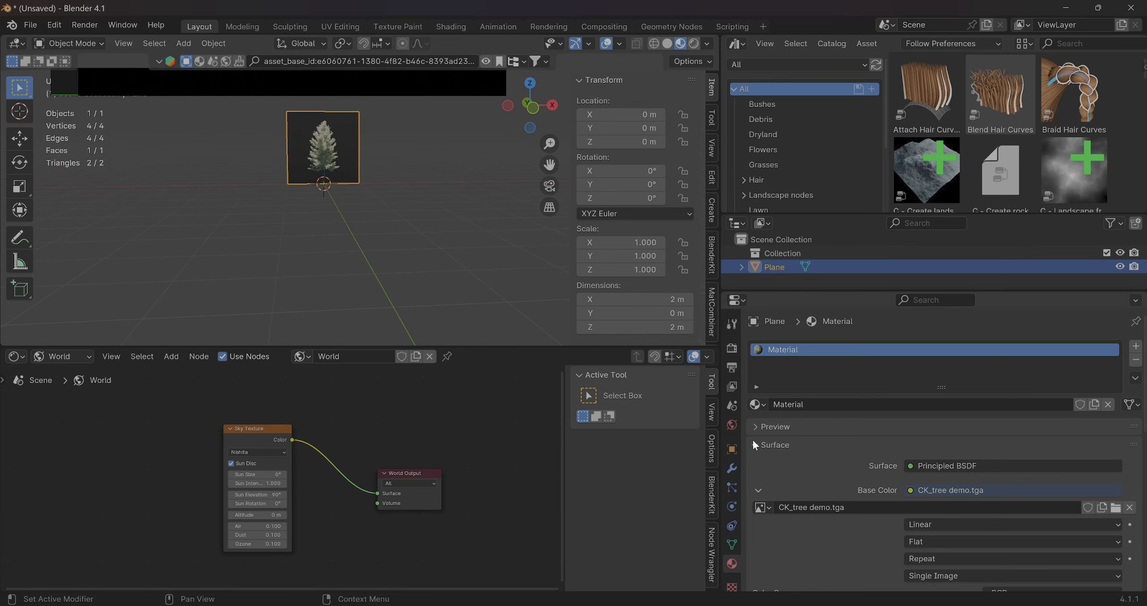
left_click(731, 468)
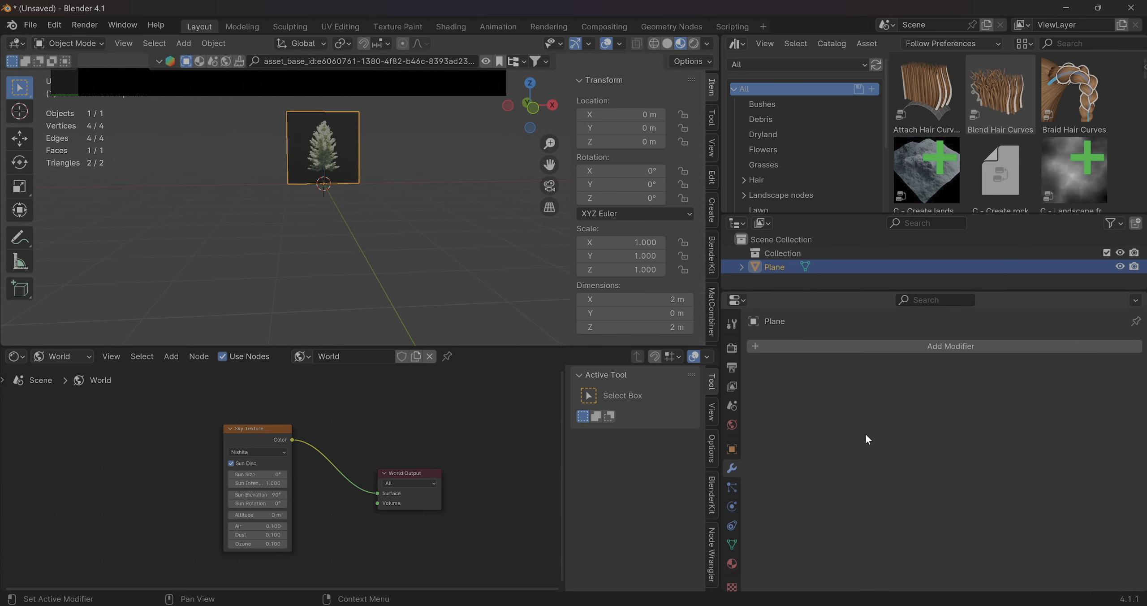
left_click(871, 348)
mouse_move(867, 411)
scroll(272, 162, "up", 5)
scroll(287, 157, "down", 4)
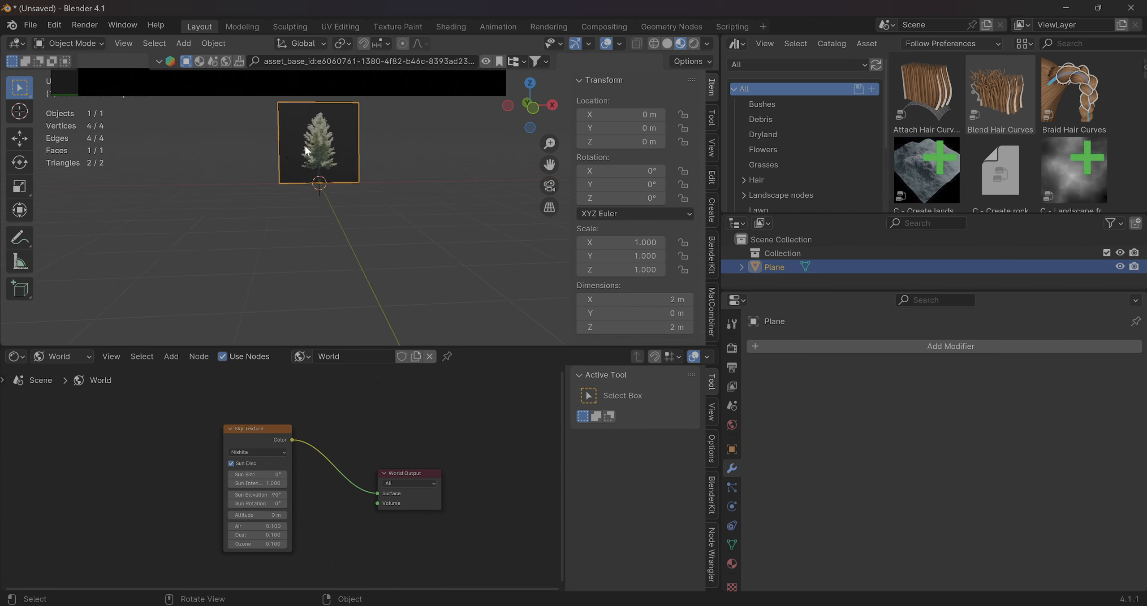
Try backface culling on the plane's material in the viewport display settings while viewing its rear side, and turn it off again
middle_click_drag(305, 145, 584, 141)
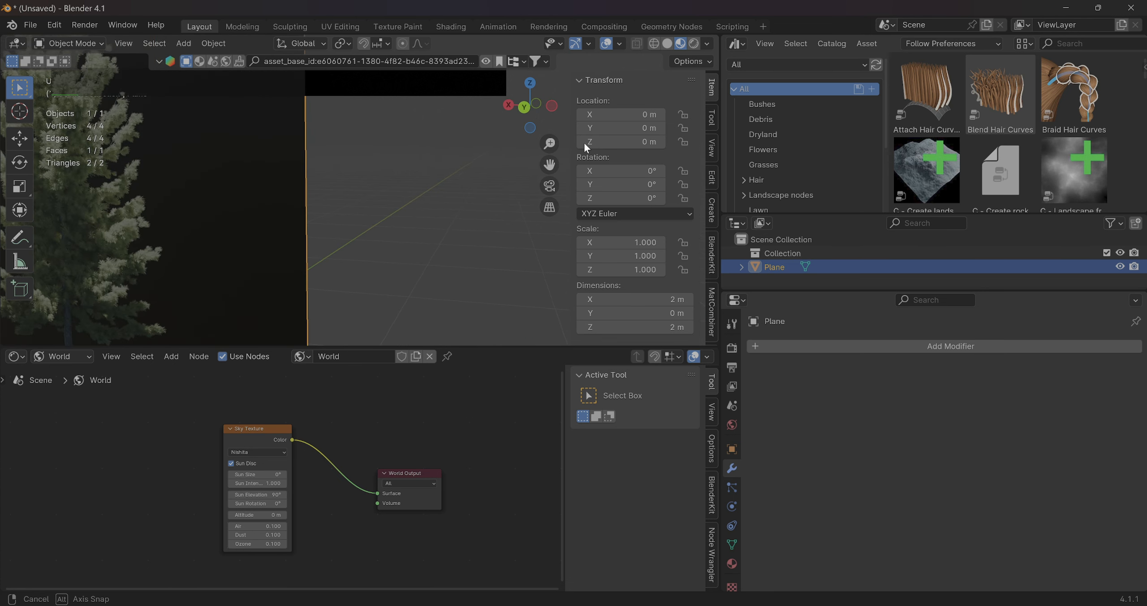
scroll(347, 201, "down", 1)
scroll(285, 185, "down", 4)
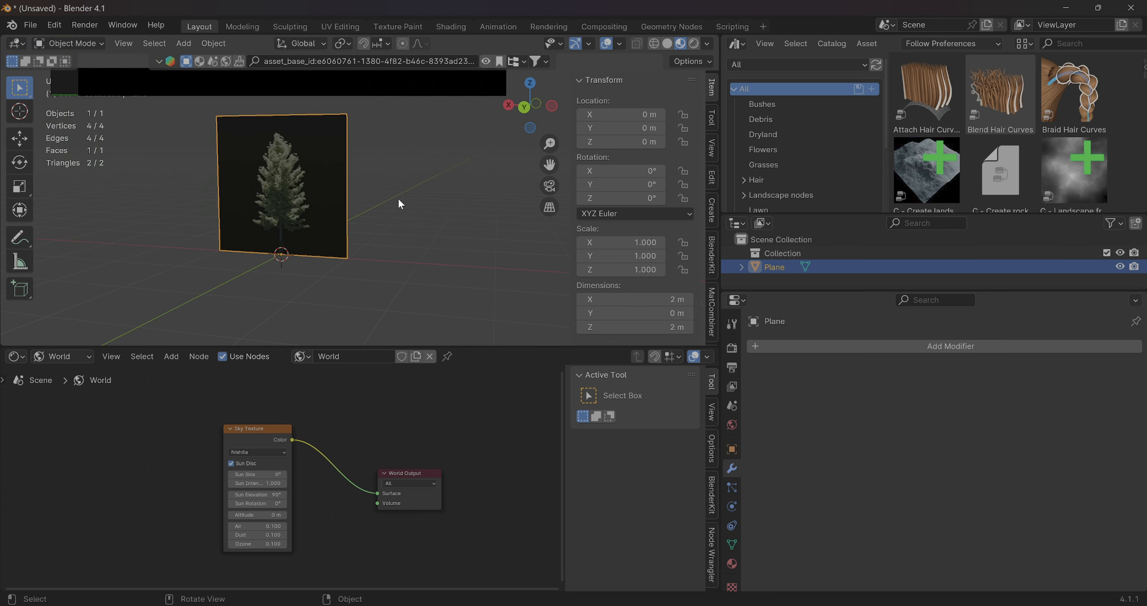
middle_click_drag(401, 203, 631, 377)
left_click(732, 563)
scroll(843, 531, "down", 10)
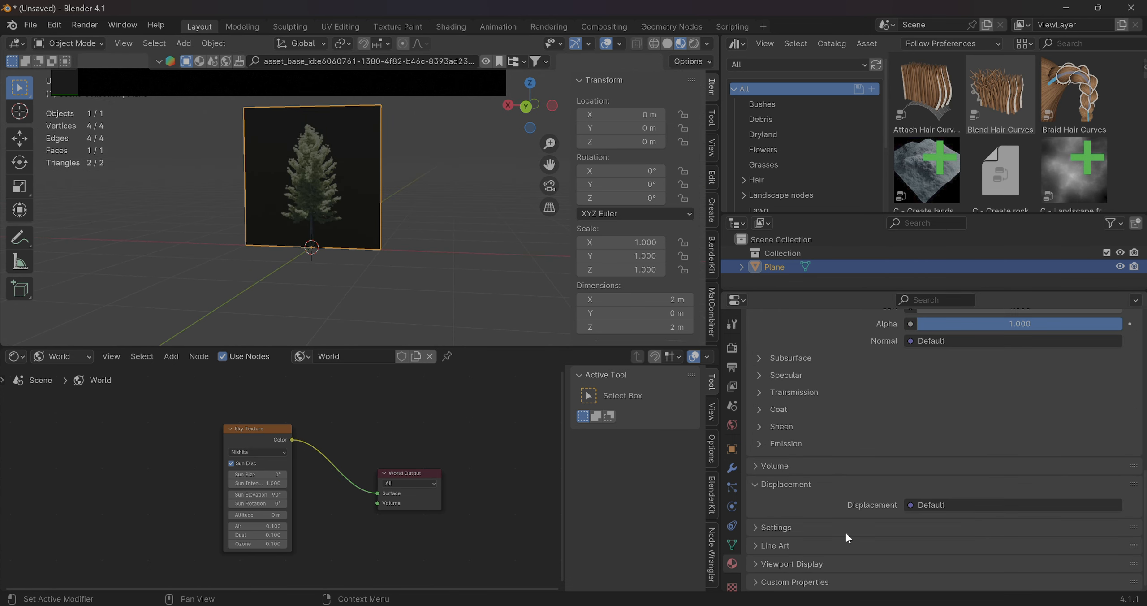
left_click(756, 563)
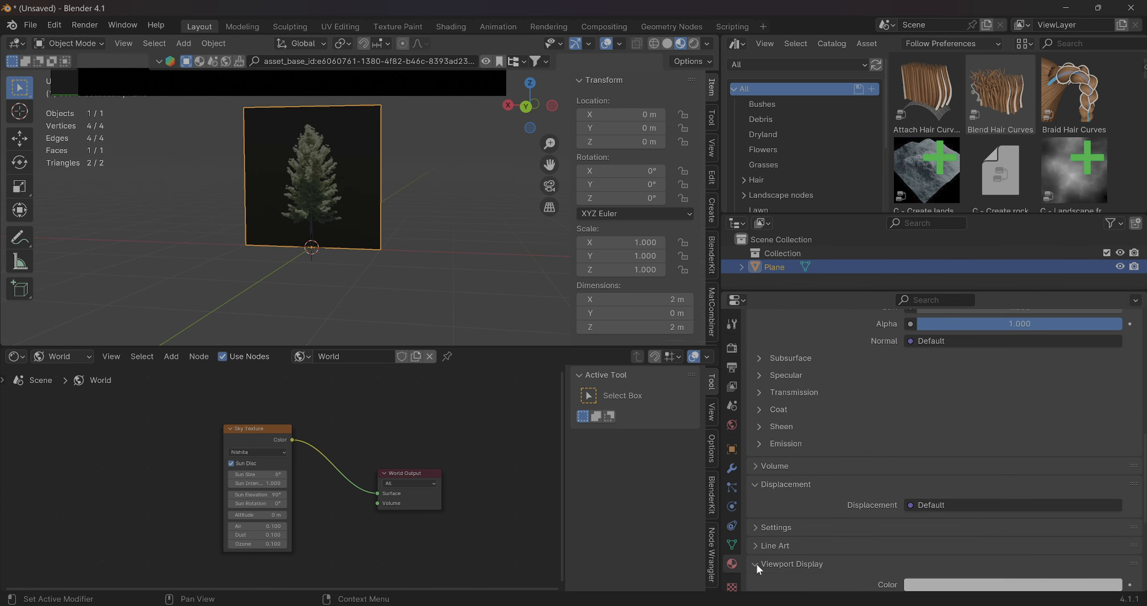
scroll(833, 519, "down", 8)
left_click(914, 440)
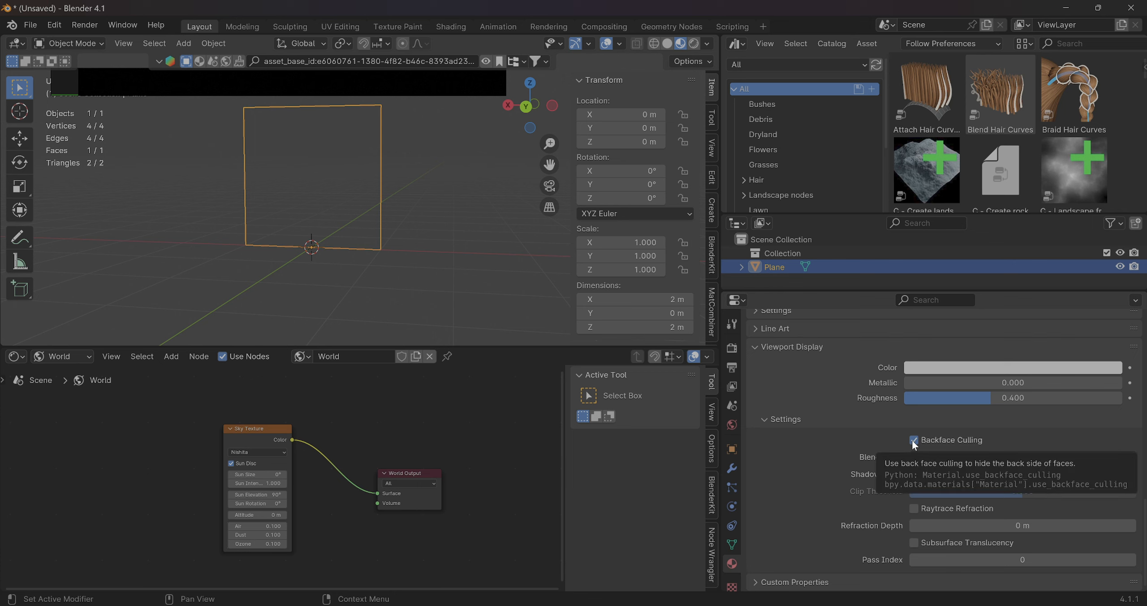
left_click(913, 440)
Add a Solidify modifier to the tree plane
middle_click_drag(466, 287, 189, 236)
scroll(362, 175, "up", 5)
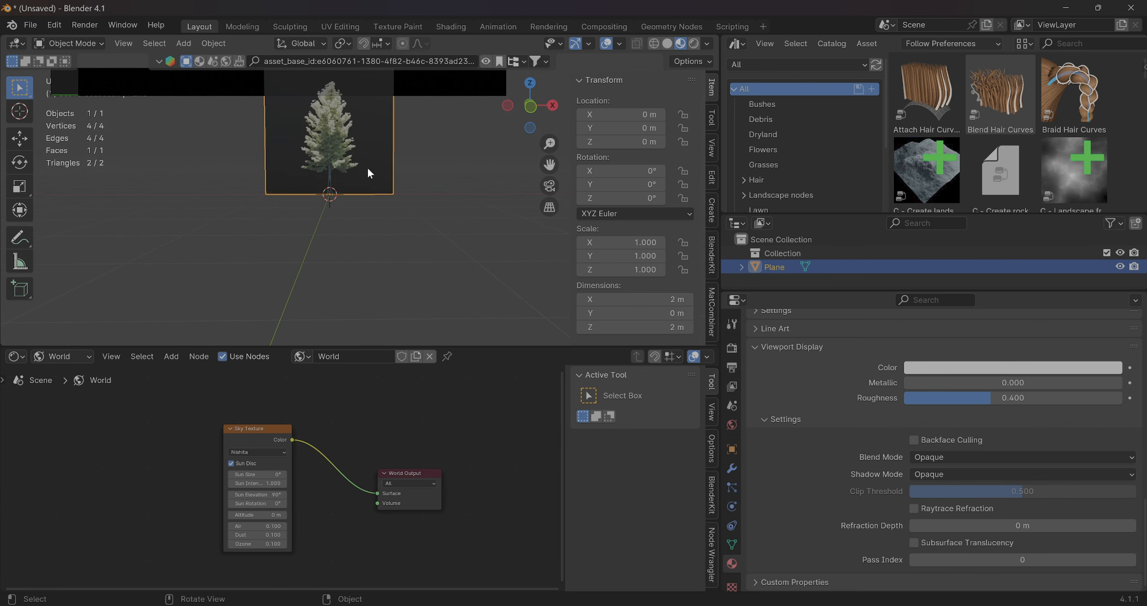
scroll(368, 168, "up", 3)
middle_click_drag(368, 173, 411, 283, "shift")
middle_click_drag(327, 172, 361, 259, "shift")
mouse_move(402, 265)
middle_mouse_down("shift")
mouse_move(432, 340)
mouse_move(399, 314)
middle_mouse_up("shift")
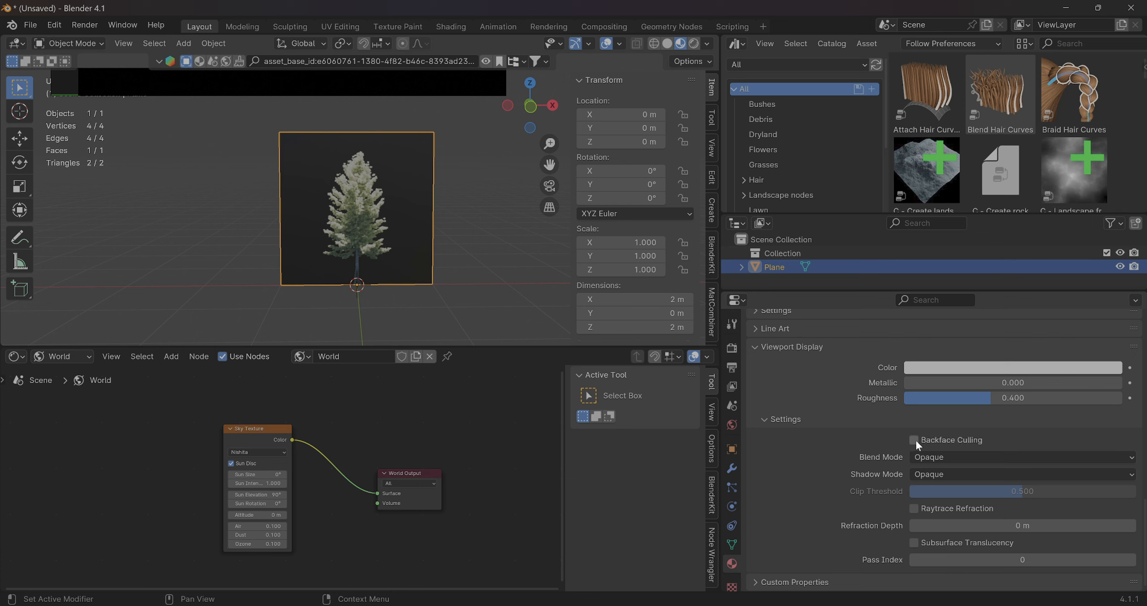
left_click(728, 469)
left_click(883, 348)
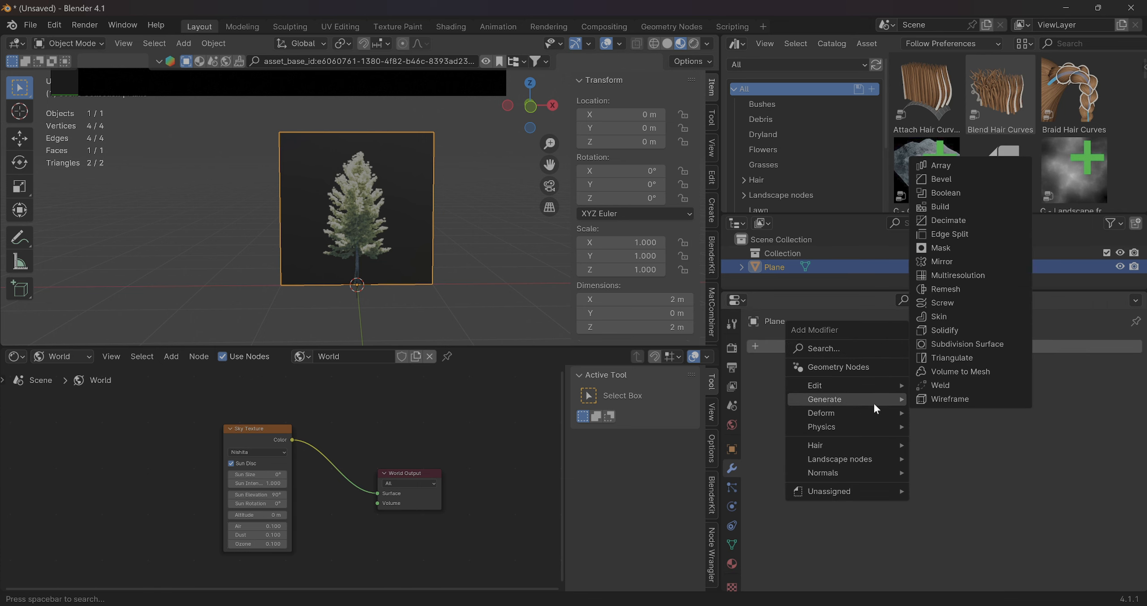
left_click(960, 330)
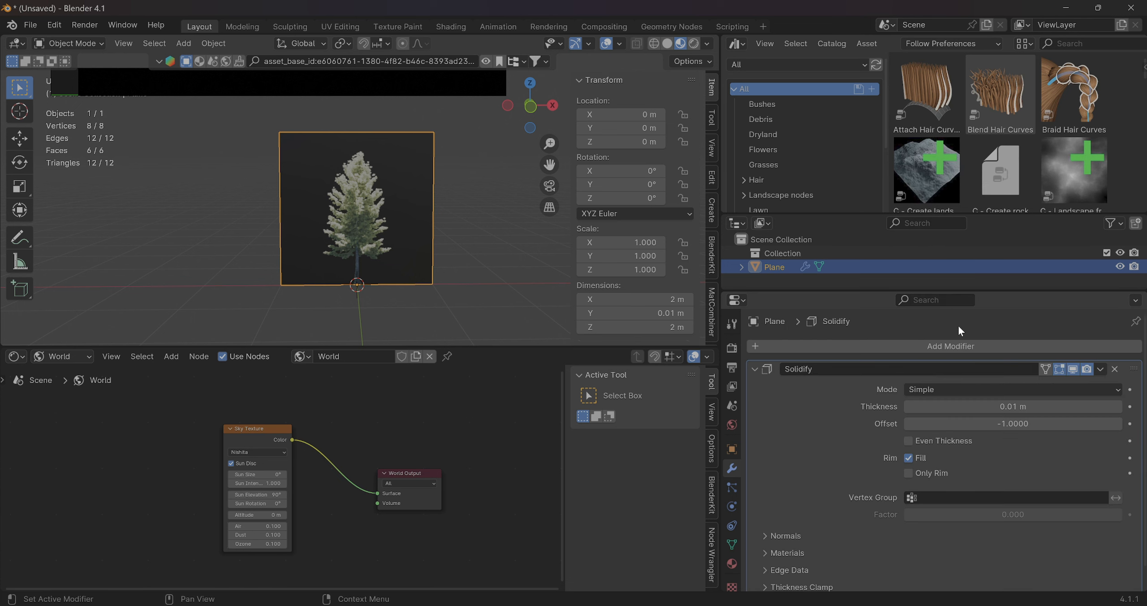
Set the Solidify modifier's thickness to 0 m
left_click(1003, 406)
type("0")
key("Return")
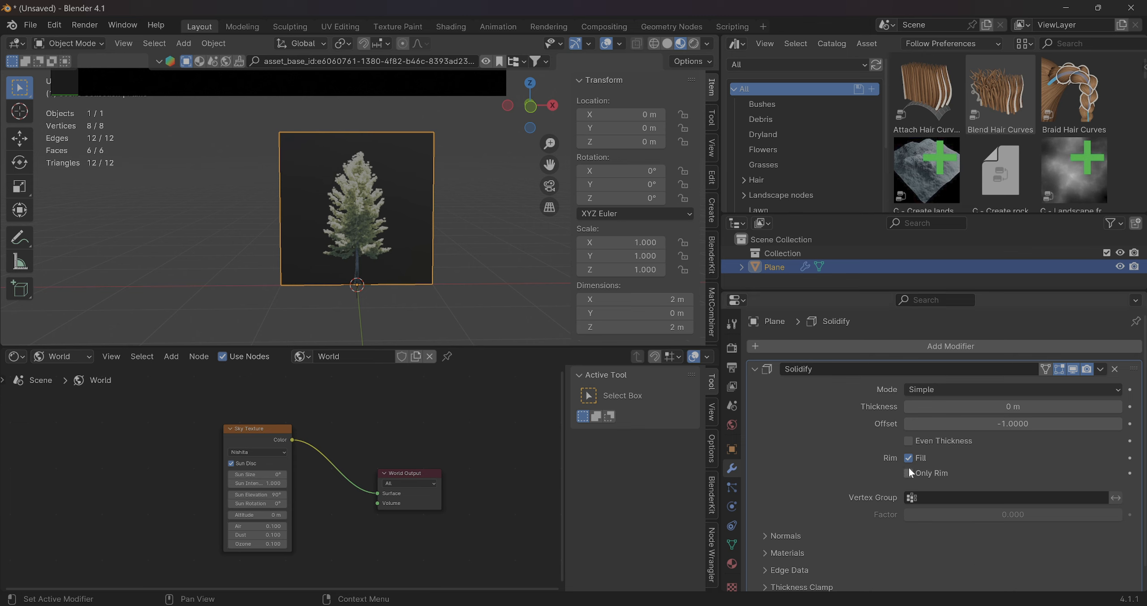
Turn off the rim Fill option in the plane's Solidify modifier and check the plane from both sides
middle_click_drag(493, 254, 484, 293)
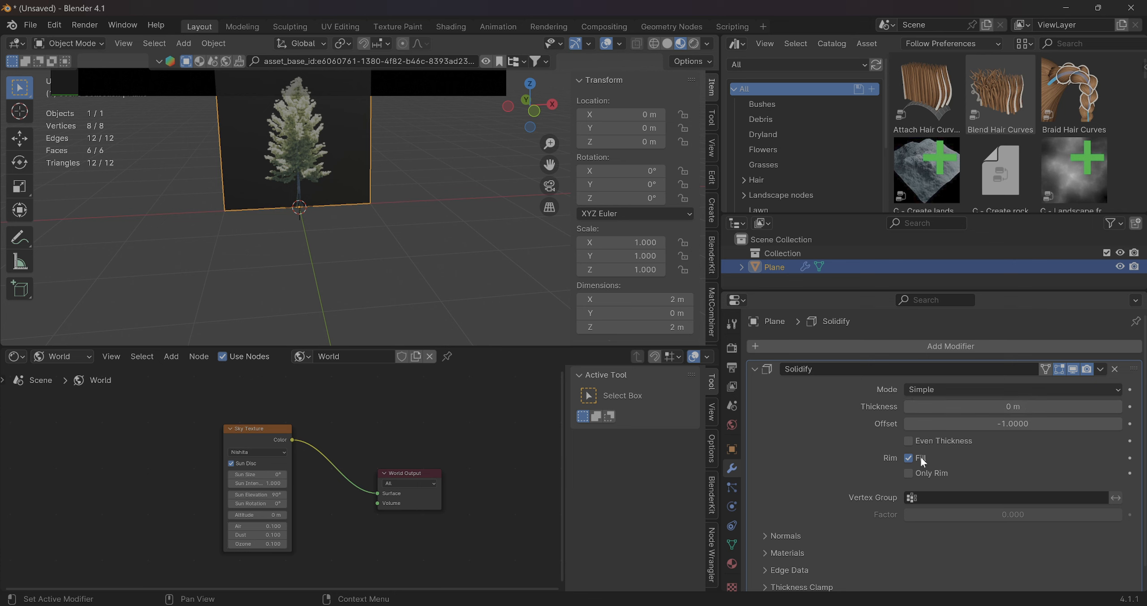
left_click(909, 457)
middle_click_drag(448, 277, 367, 215)
scroll(340, 205, "up", 2)
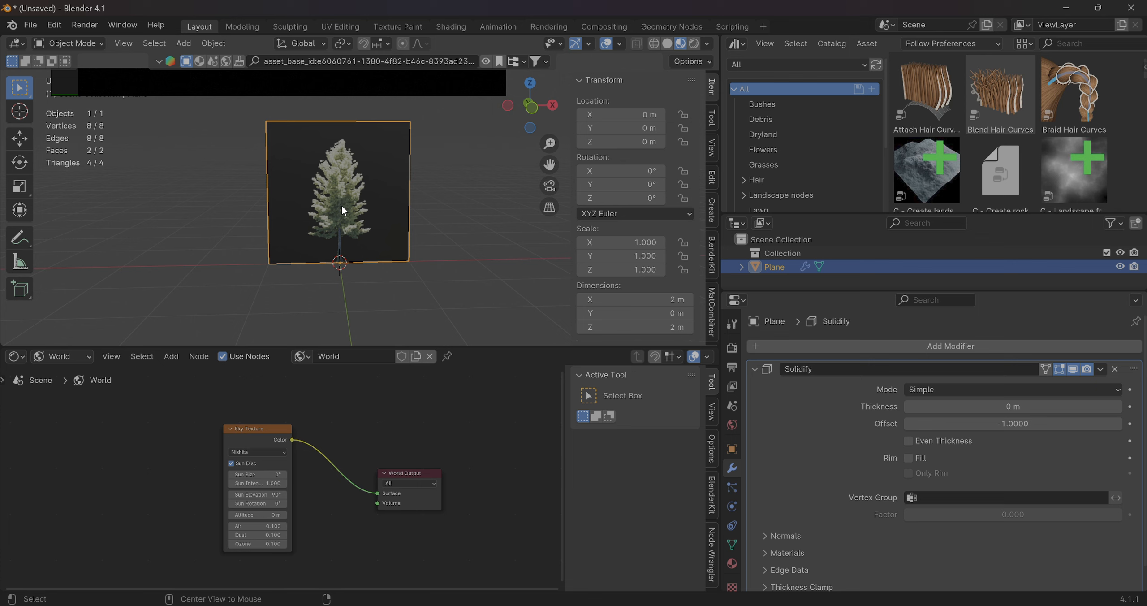
scroll(341, 205, "up", 6)
scroll(341, 204, "down", 5)
middle_click_drag(340, 206, 390, 188)
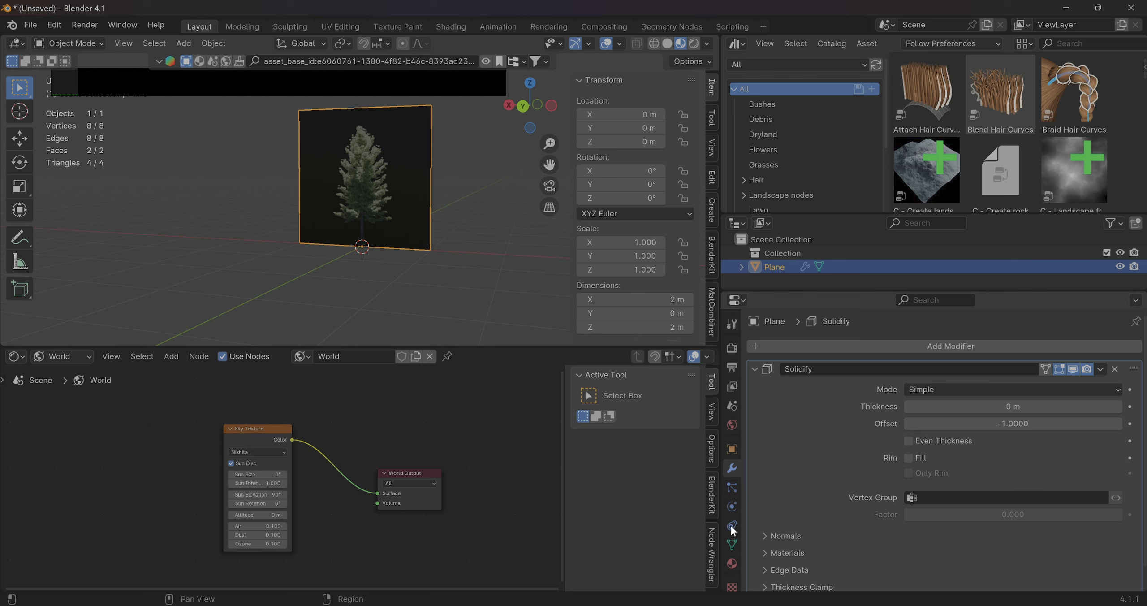
left_click(732, 564)
scroll(836, 509, "down", 15)
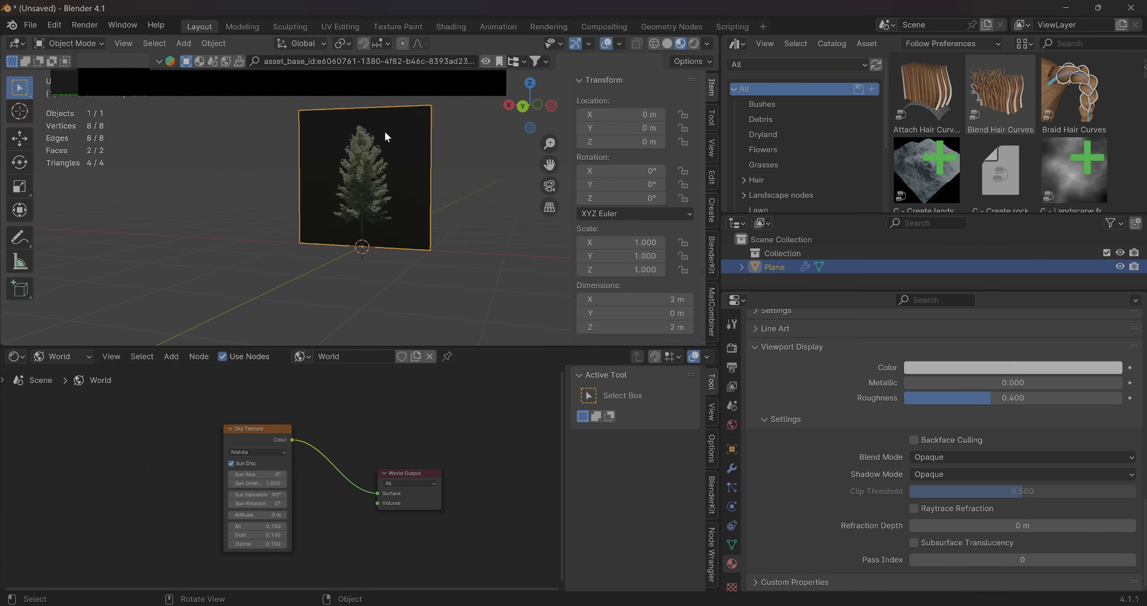
middle_click_drag(417, 301, 148, 218)
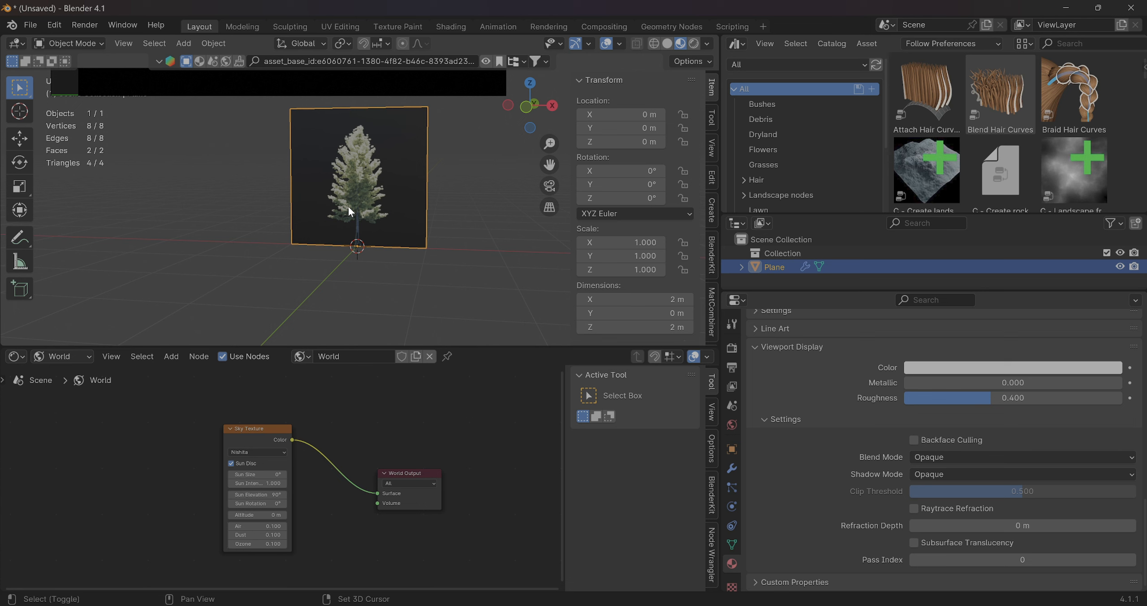
Duplicate the tree plane in place and set the copy's Z rotation to 90° to form a cross
key("shift+d")
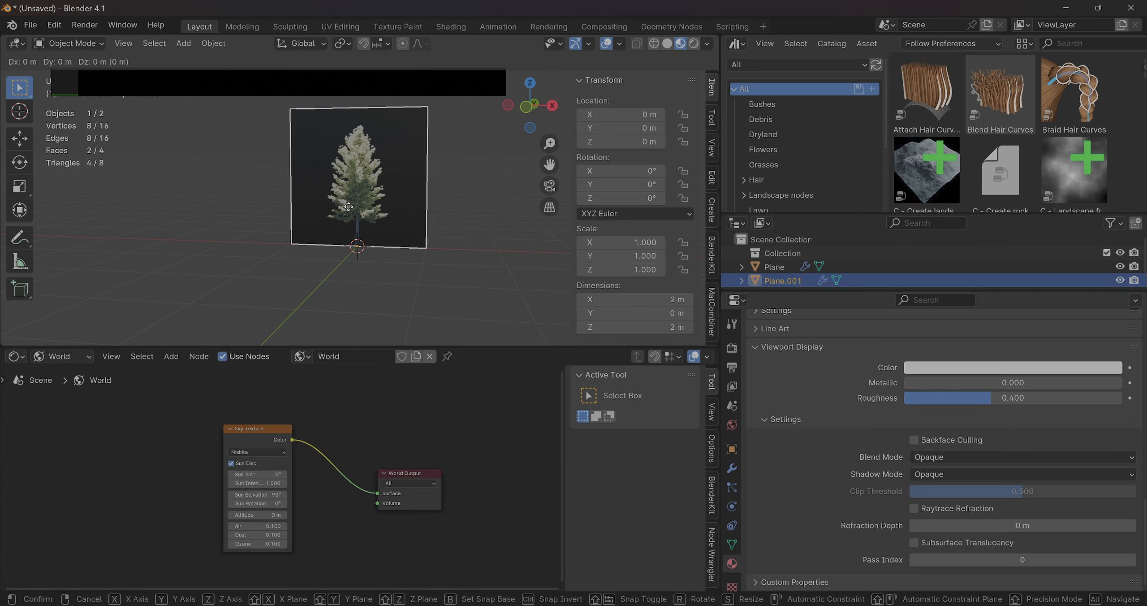
left_click(348, 206)
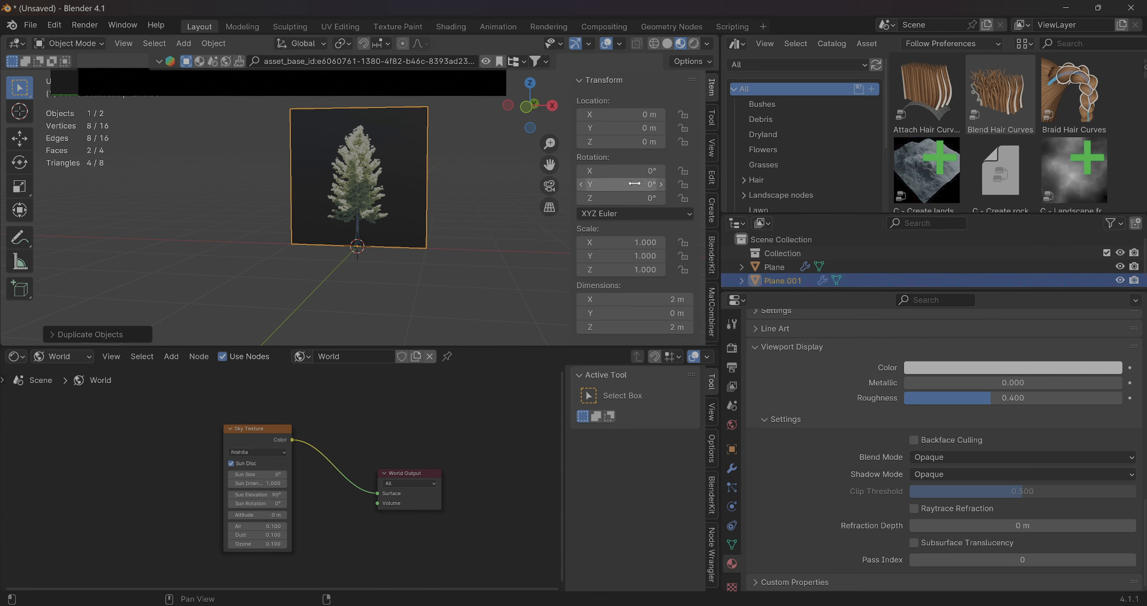
left_click(621, 197)
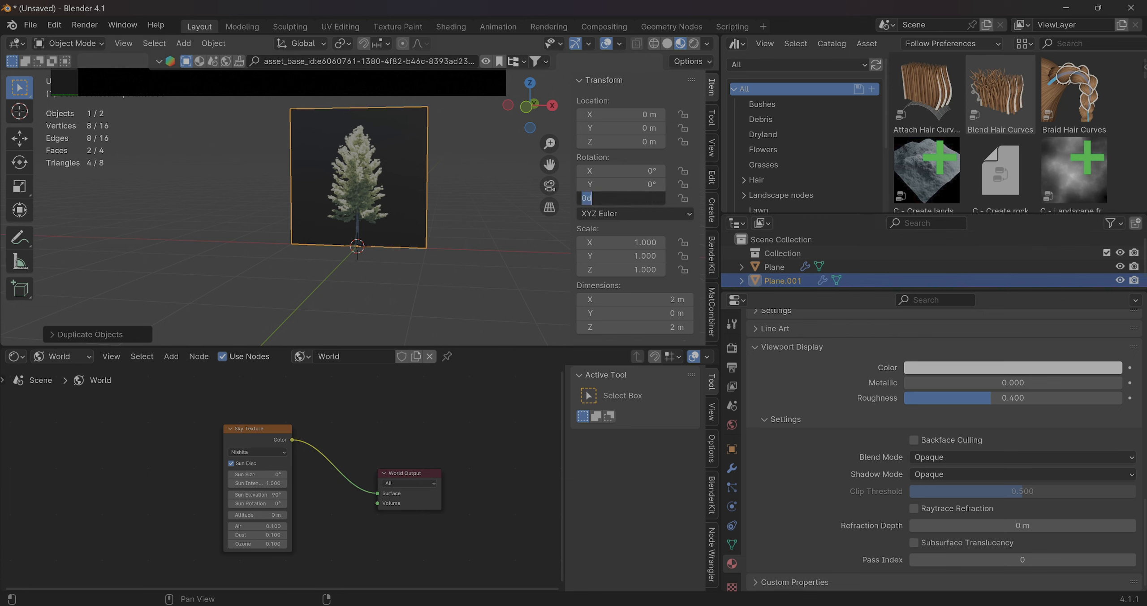
type("90")
key("Return")
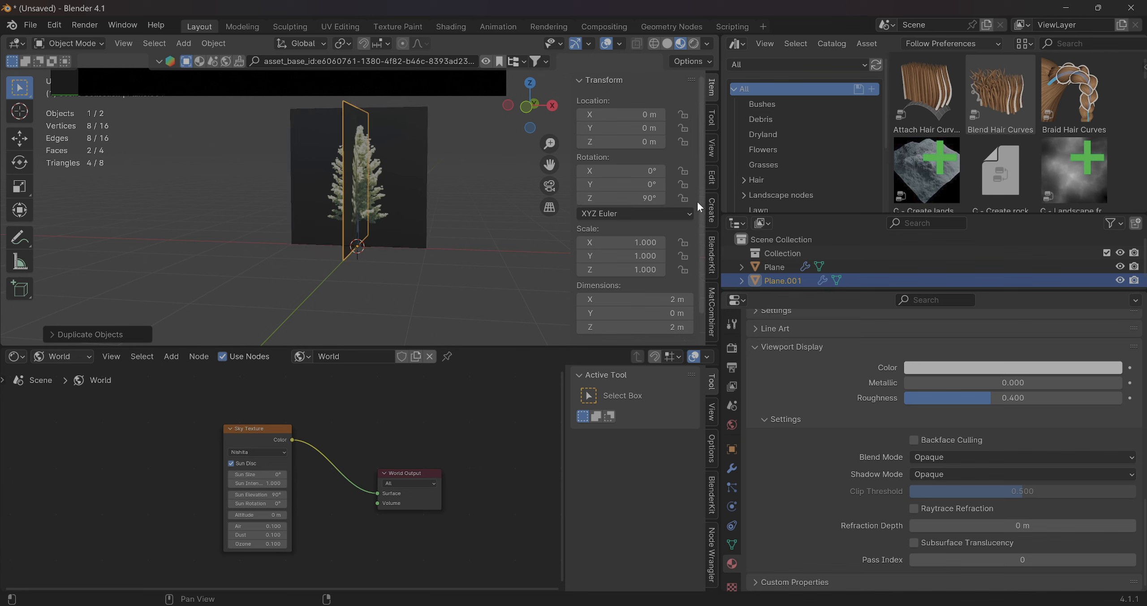
left_click(430, 253)
mouse_move(551, 258)
middle_mouse_down()
mouse_move(401, 252)
mouse_move(325, 267)
mouse_move(537, 253)
mouse_move(322, 248)
mouse_move(409, 288)
mouse_move(457, 278)
middle_mouse_up()
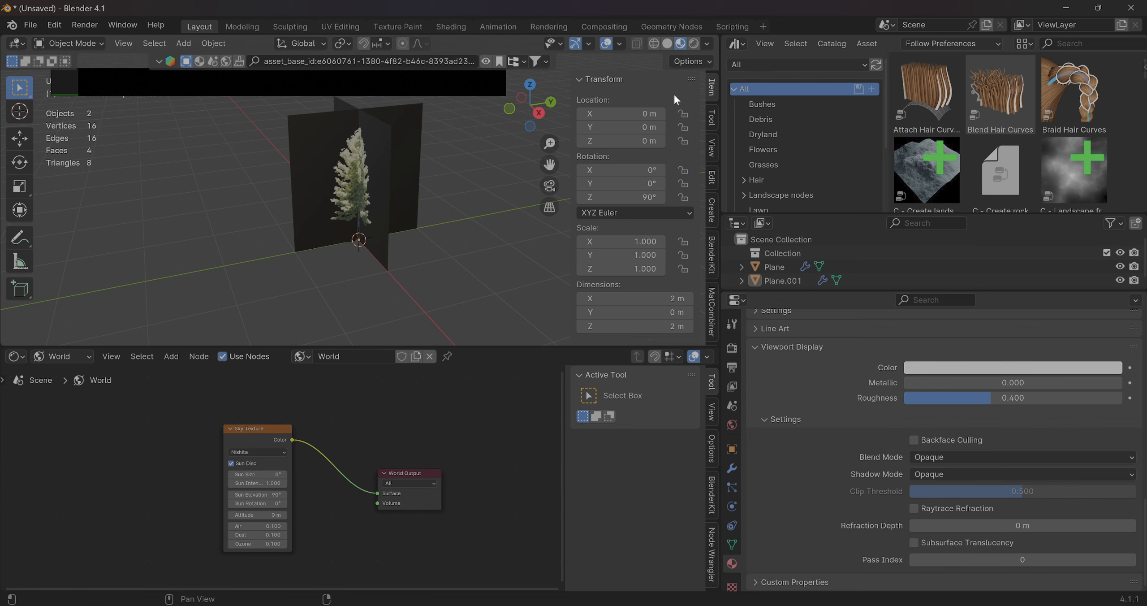
Show the crossed planes in rendered shading and set the Sky Texture's Sun Size to 5.3° and Air to 1.000
left_click(694, 43)
scroll(340, 251, "down", 4)
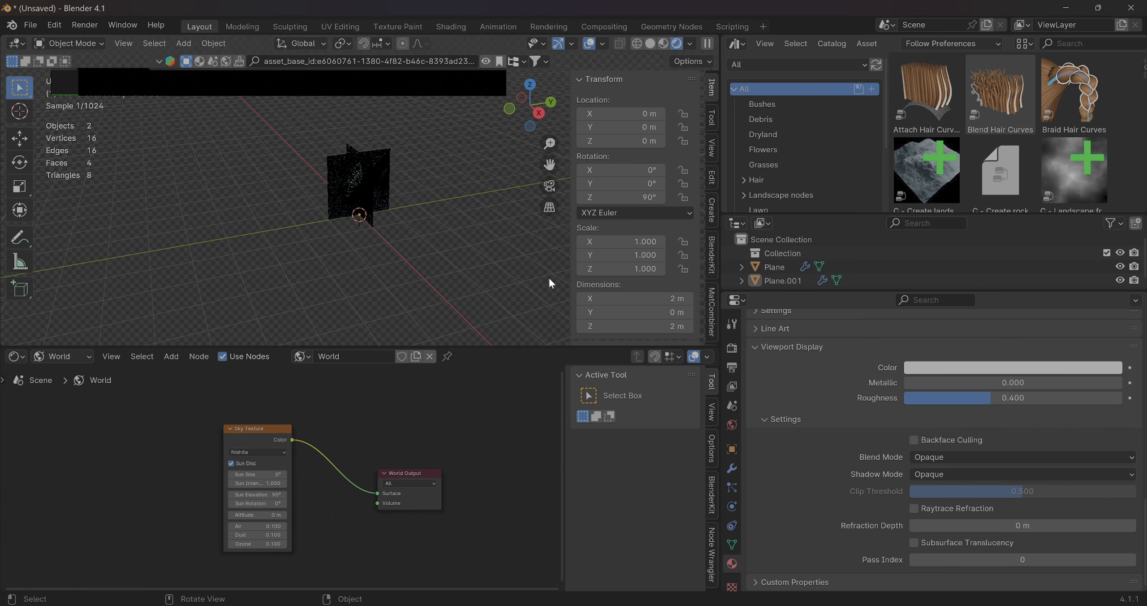
scroll(427, 254, "up", 2)
scroll(426, 255, "up", 3)
middle_click_drag(427, 255, 288, 248)
scroll(288, 248, "up", 1)
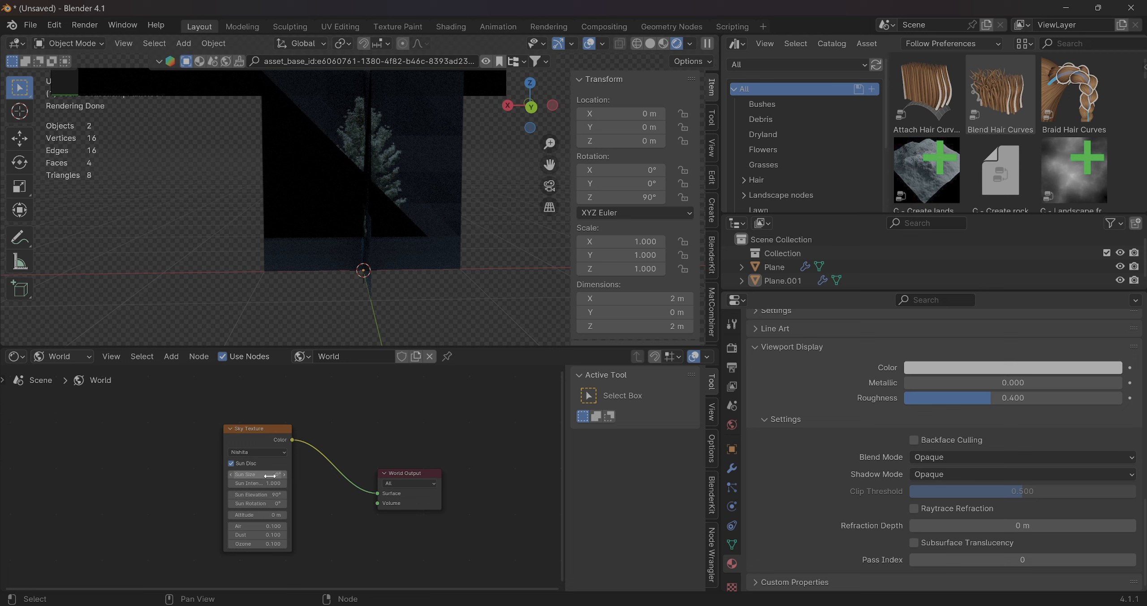
left_click_drag(263, 475, 287, 475)
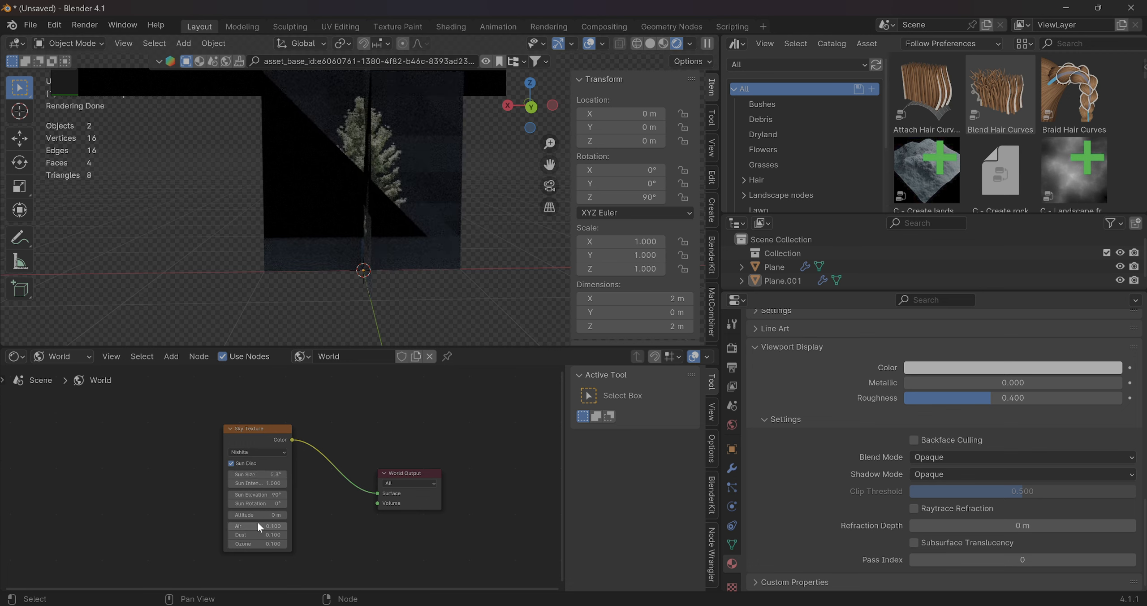
type("1")
key("Return")
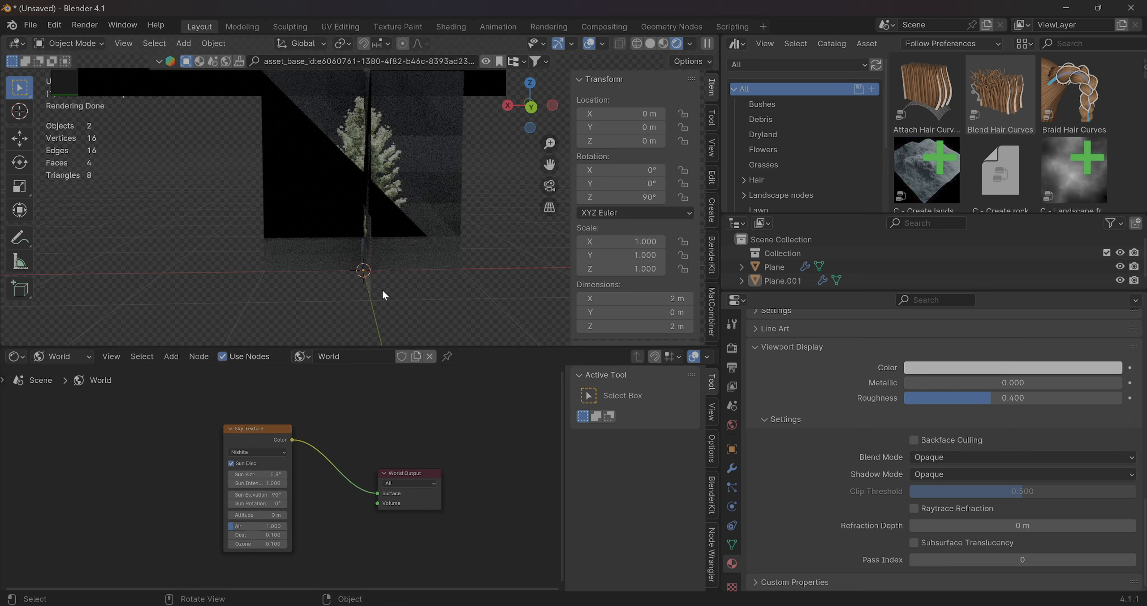
middle_click_drag(333, 251, 362, 240)
scroll(359, 231, "up", 4)
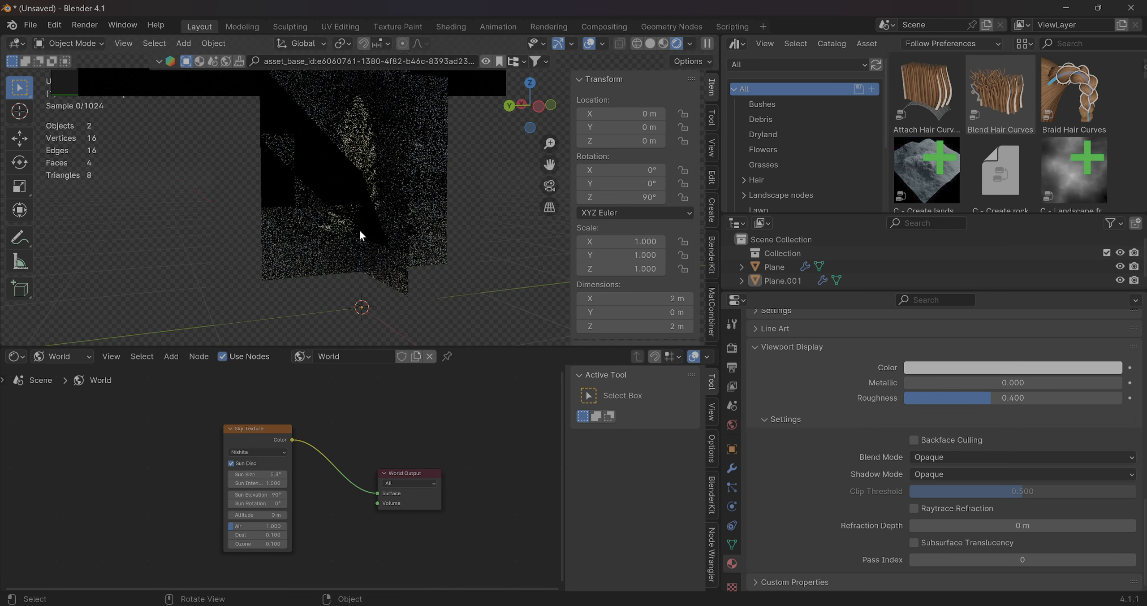
scroll(360, 231, "down", 3)
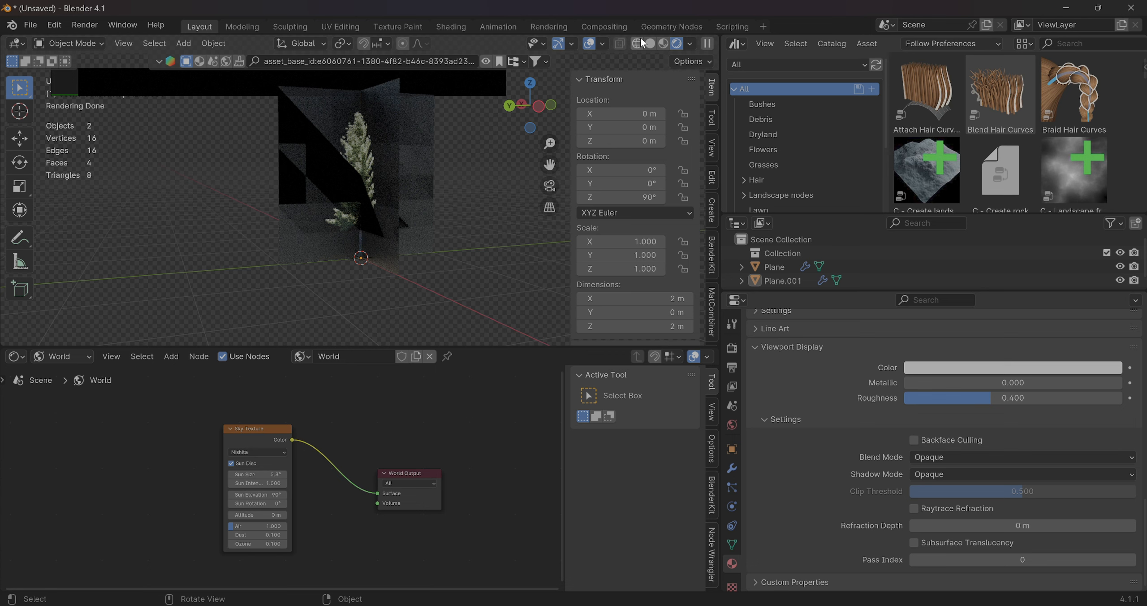
Return the viewport to material preview shading and delete the rotated duplicate plane
left_click(663, 43)
mouse_move(421, 192)
middle_mouse_down()
mouse_move(479, 203)
mouse_move(385, 194)
mouse_move(408, 214)
mouse_move(390, 195)
middle_mouse_up()
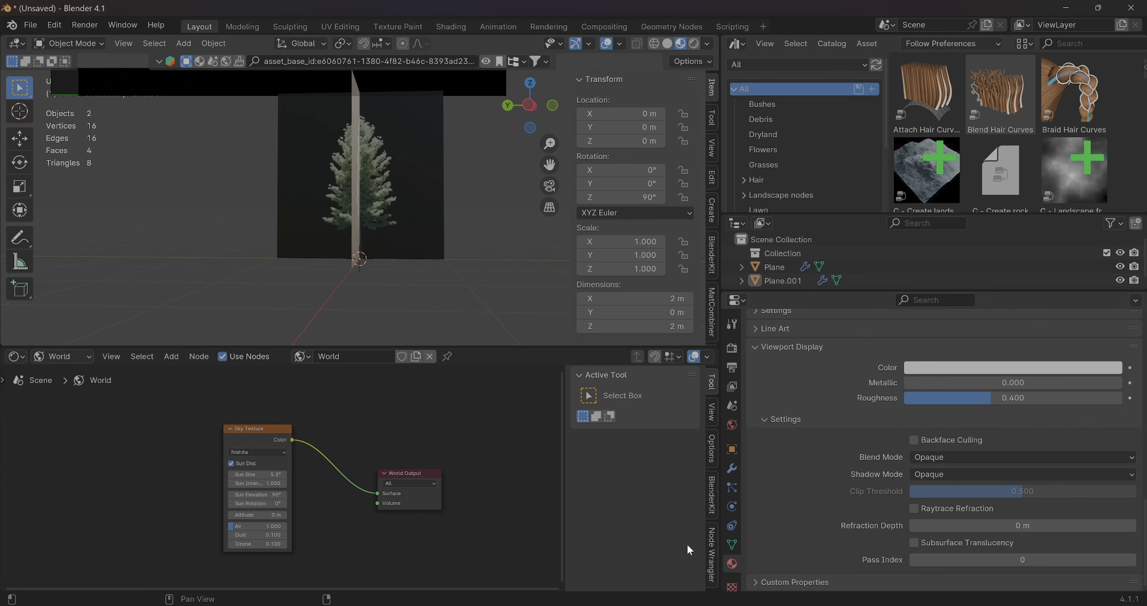
middle_click_drag(345, 336, 401, 319)
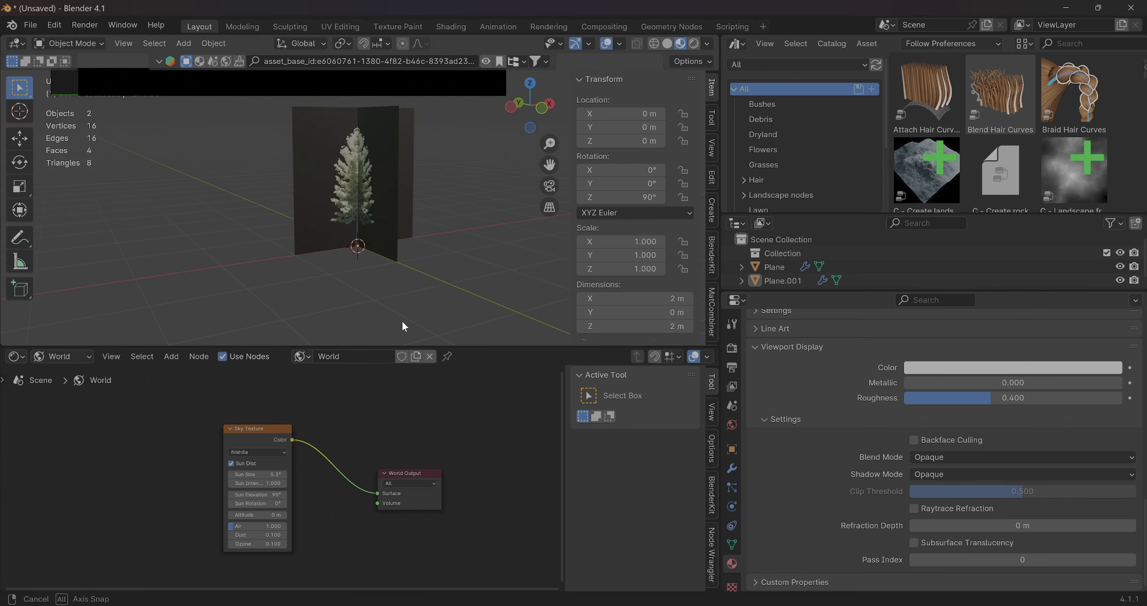
left_click(316, 183)
left_click(770, 278)
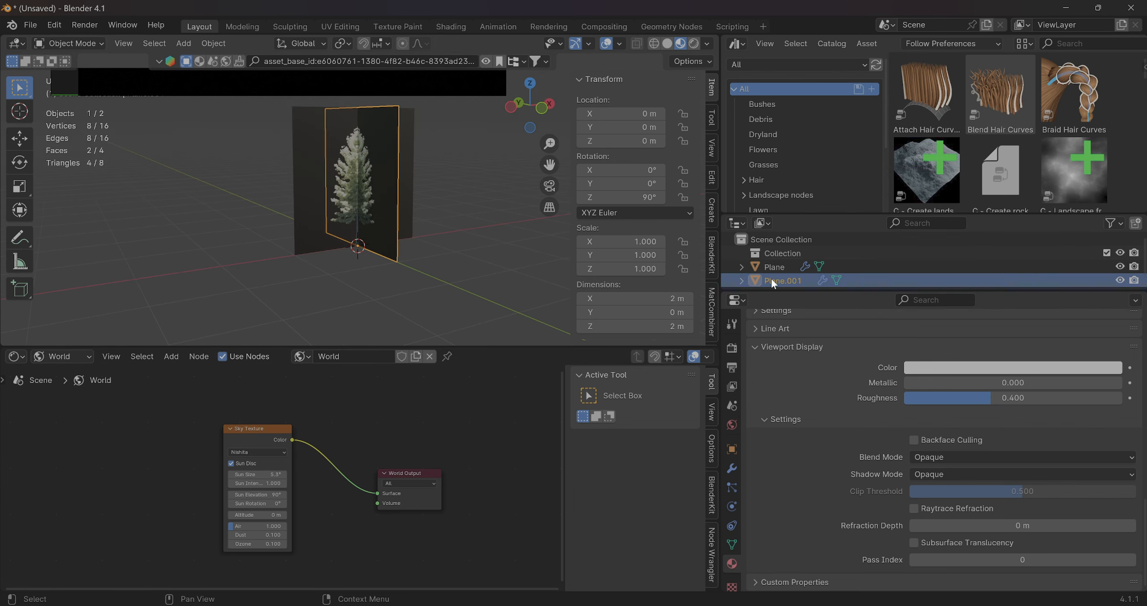
right_click(771, 277)
left_click(756, 310)
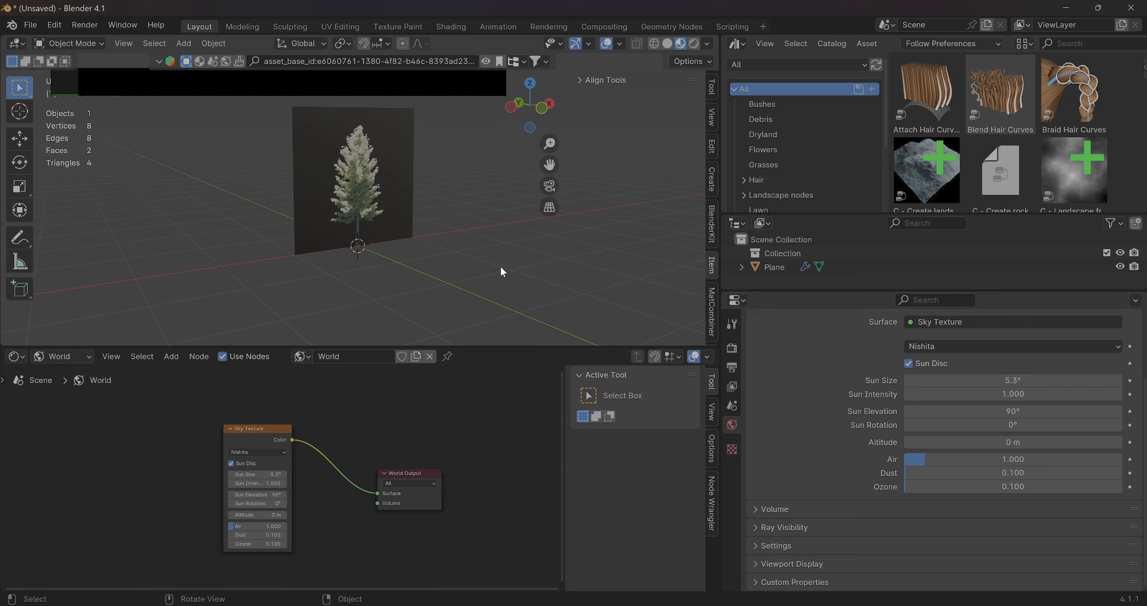
Select the remaining tree plane and switch the shader editor from World to Object to show its material nodes
scroll(477, 227, "down", 4)
left_click(362, 198)
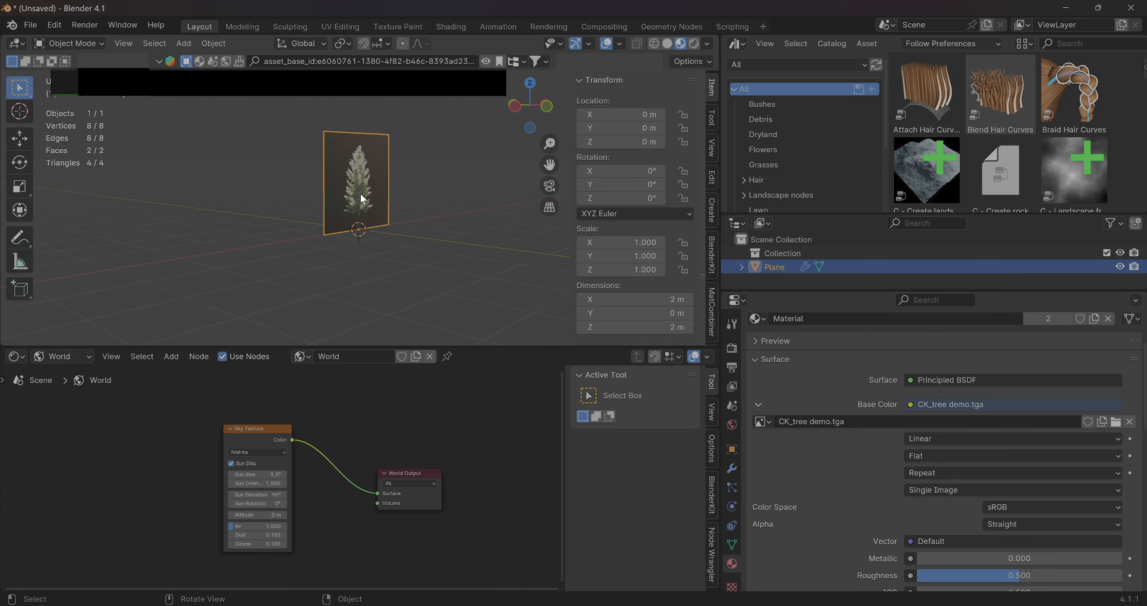
middle_click_drag(474, 262, 411, 273)
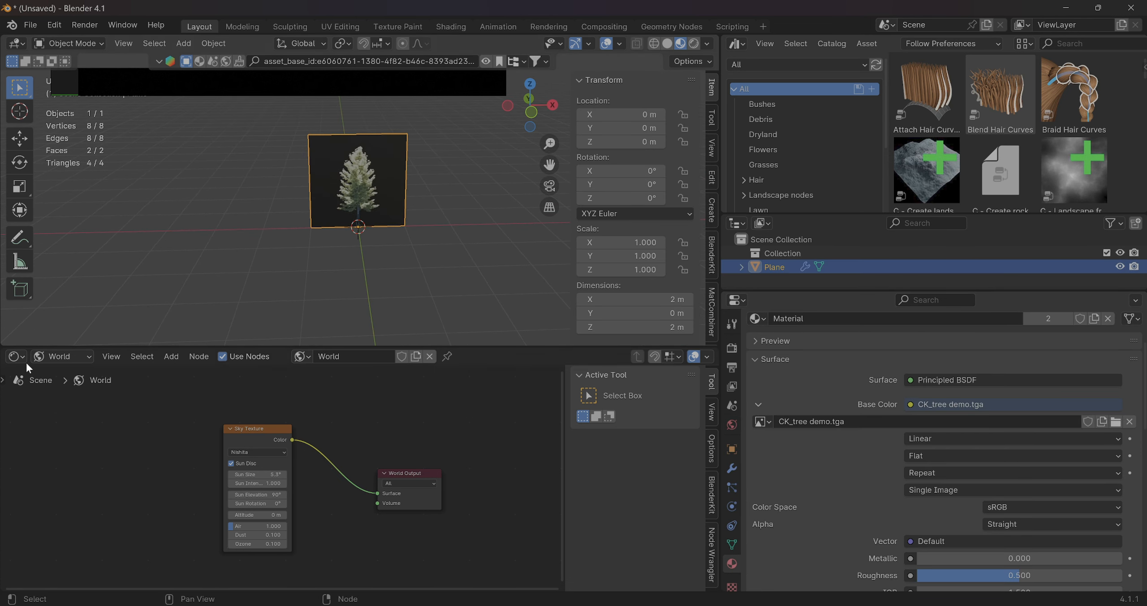
left_click(15, 357)
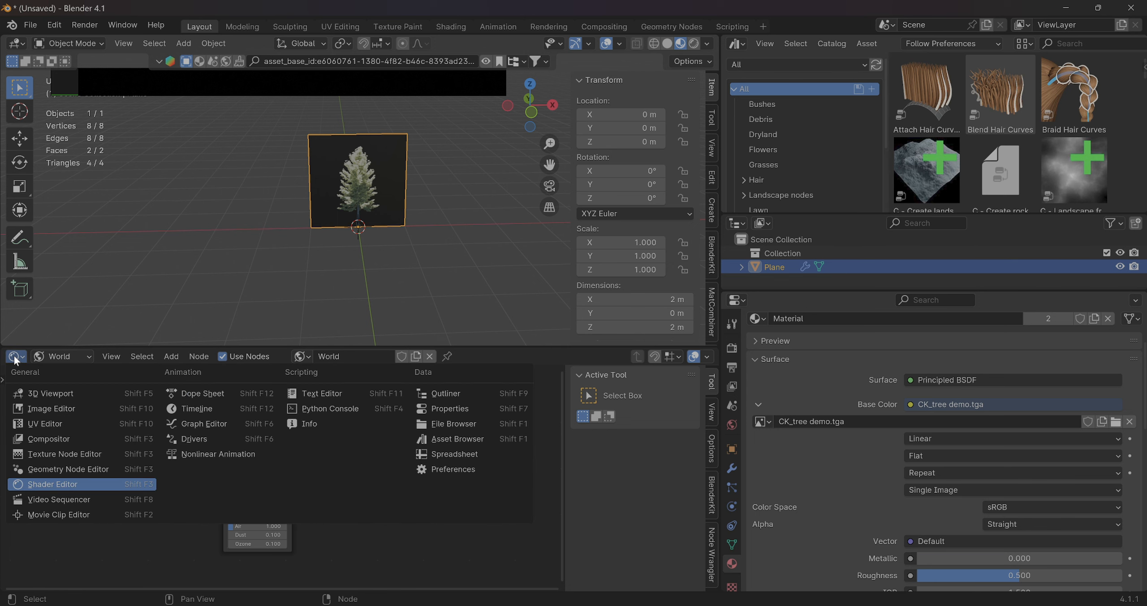
left_click(14, 356)
left_click(14, 357)
left_click(58, 355)
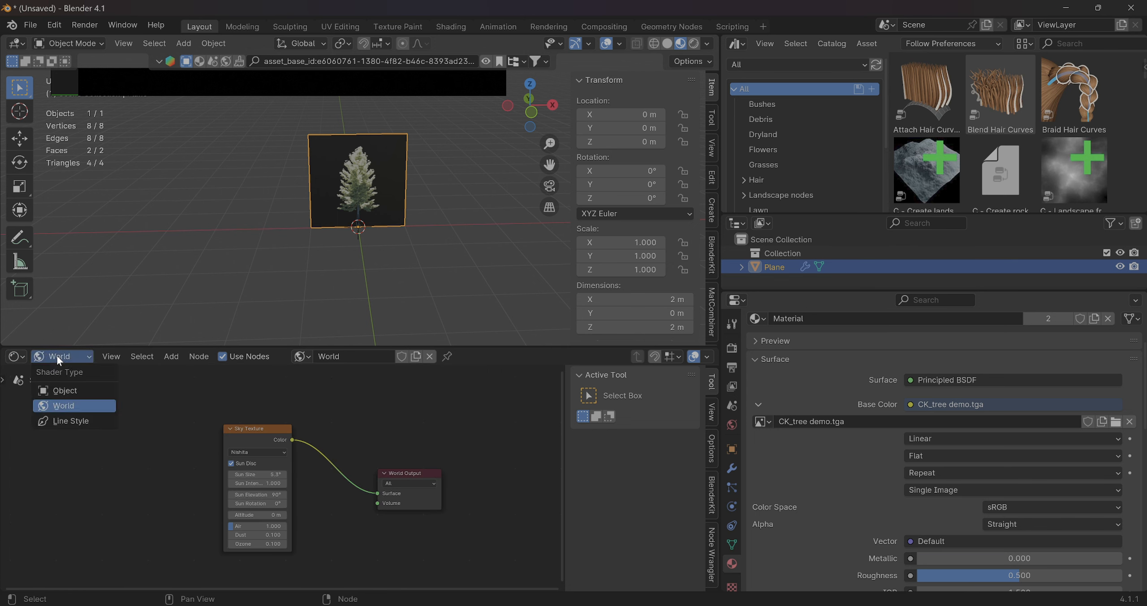
left_click(59, 389)
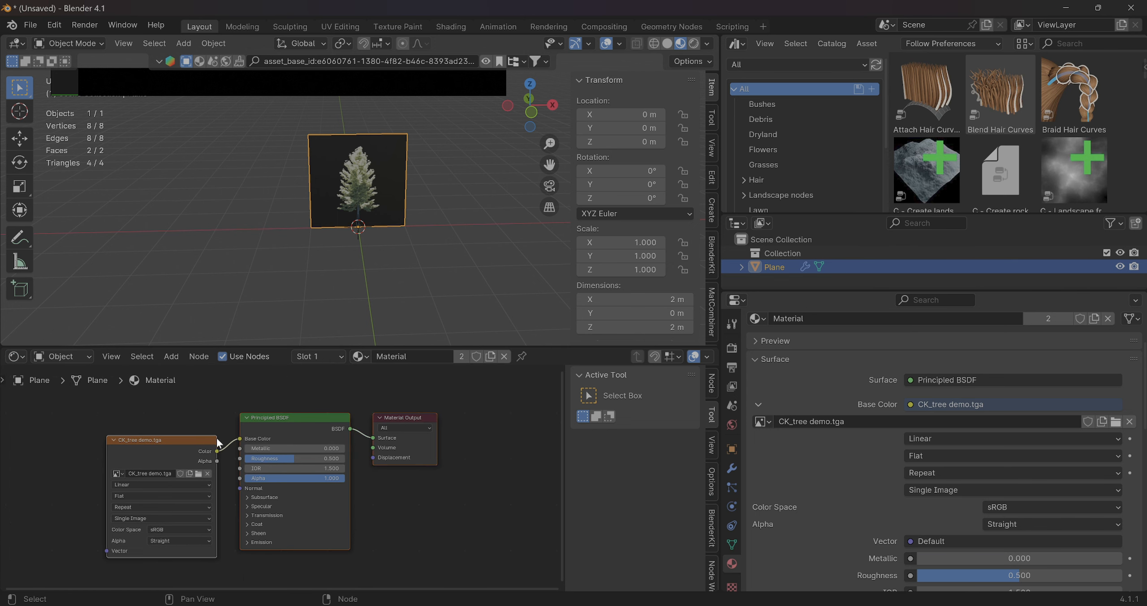
Connect the CK_tree demo.tga texture's Alpha output to the Principled BSDF's Alpha input and view the plane in rendered shading
left_click_drag(216, 461, 238, 477)
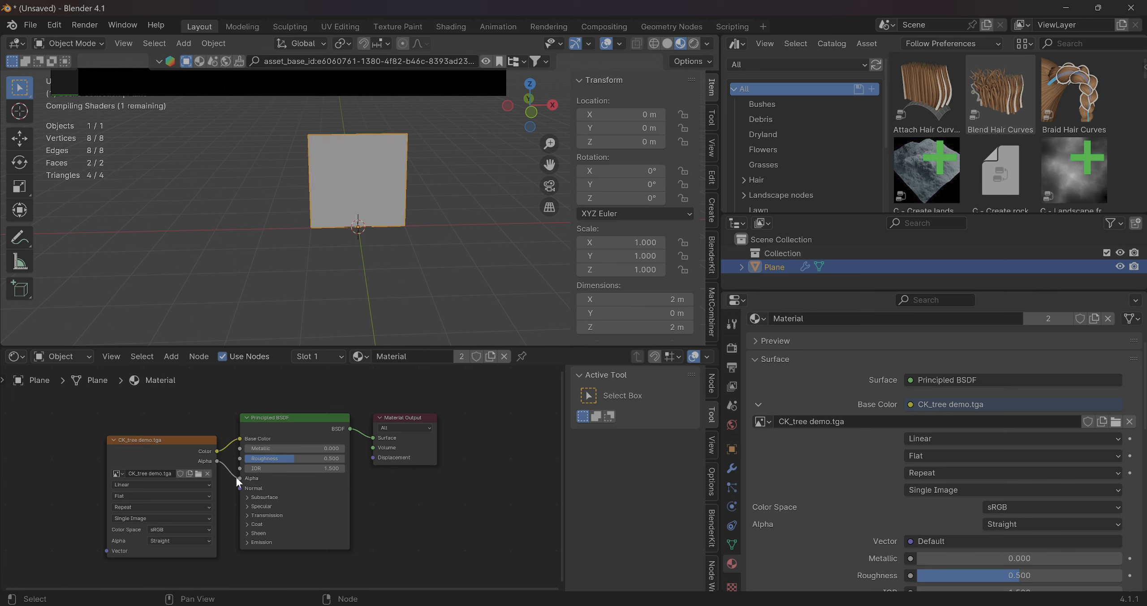
mouse_move(326, 237)
middle_mouse_down()
mouse_move(430, 224)
mouse_move(391, 213)
middle_mouse_up()
left_click(694, 43)
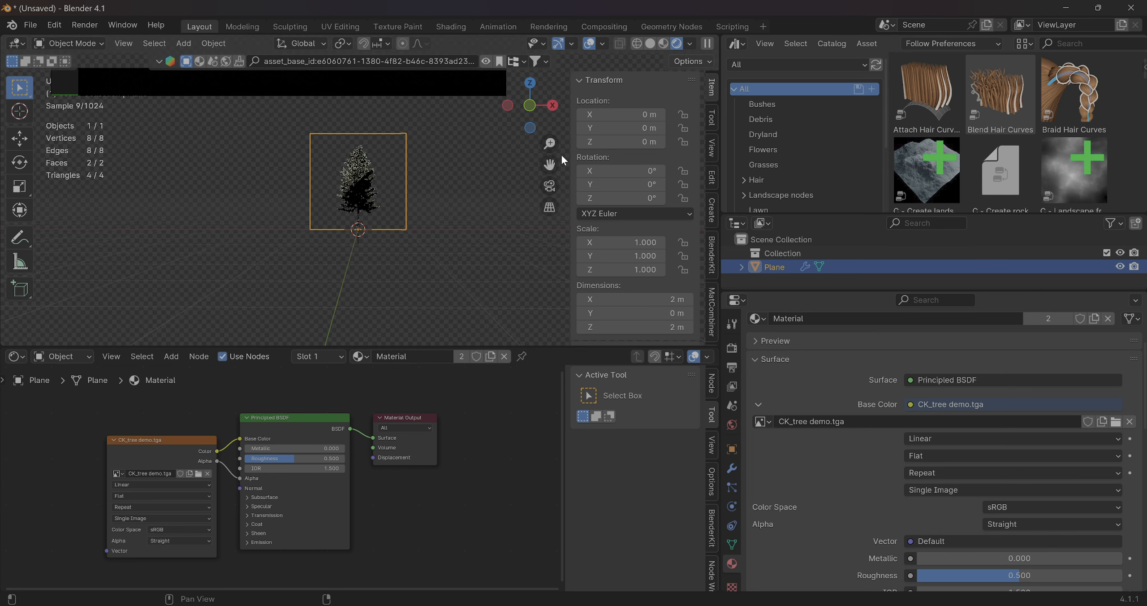
middle_click_drag(312, 211, 427, 228)
scroll(418, 228, "up", 6)
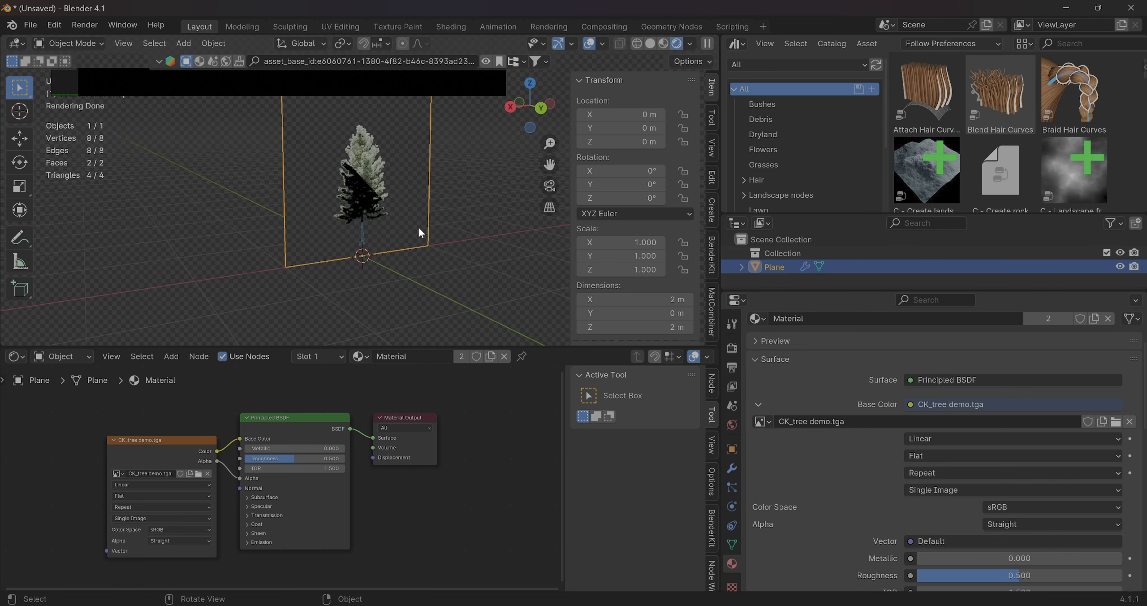
scroll(422, 233, "down", 3)
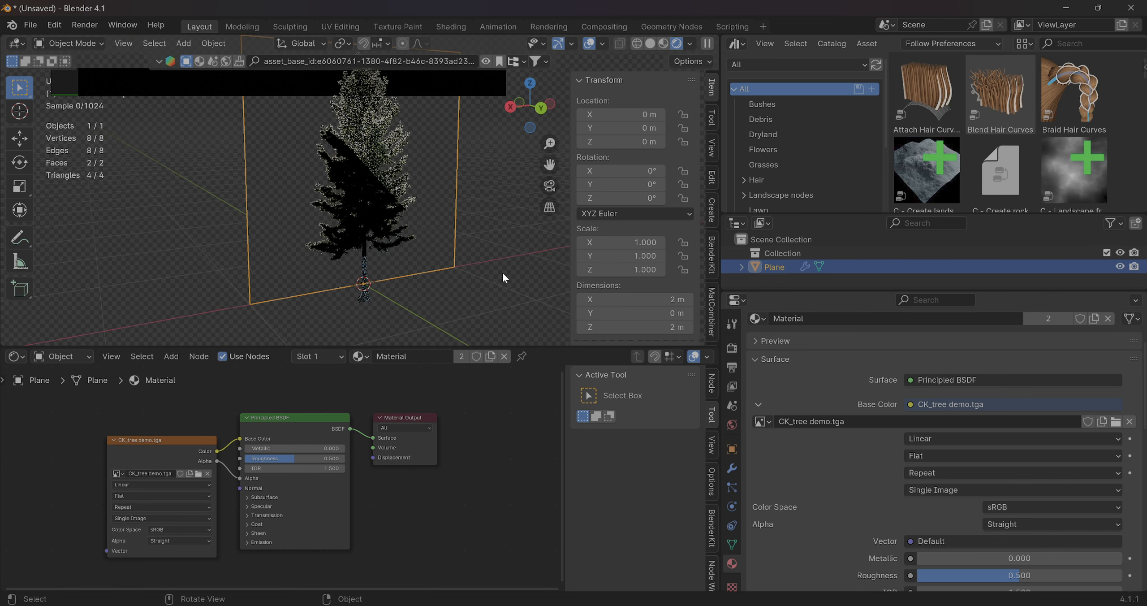
Set the plane's Solidify thickness to 0.01 m and apply the modifier
left_click(733, 468)
left_click(993, 384)
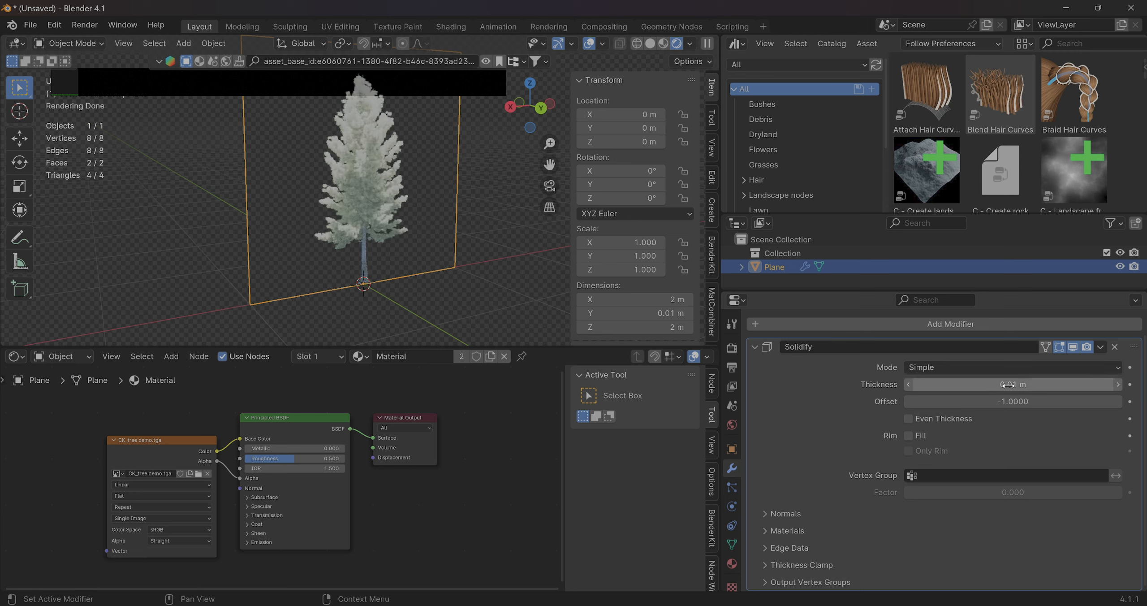
key("Return")
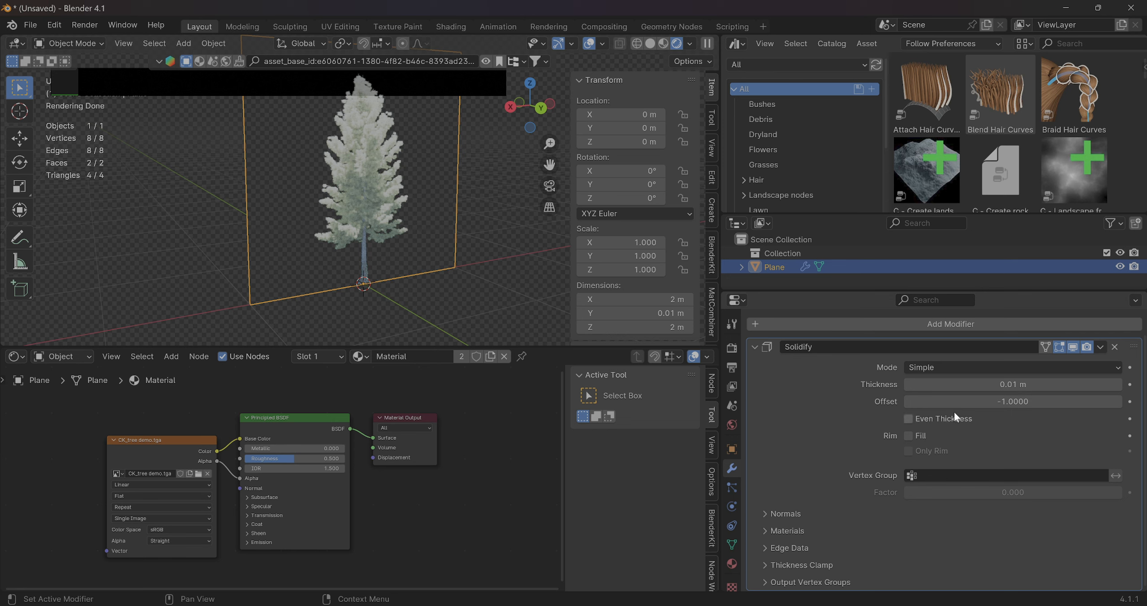
scroll(335, 235, "down", 1)
middle_click_drag(336, 237, 251, 231)
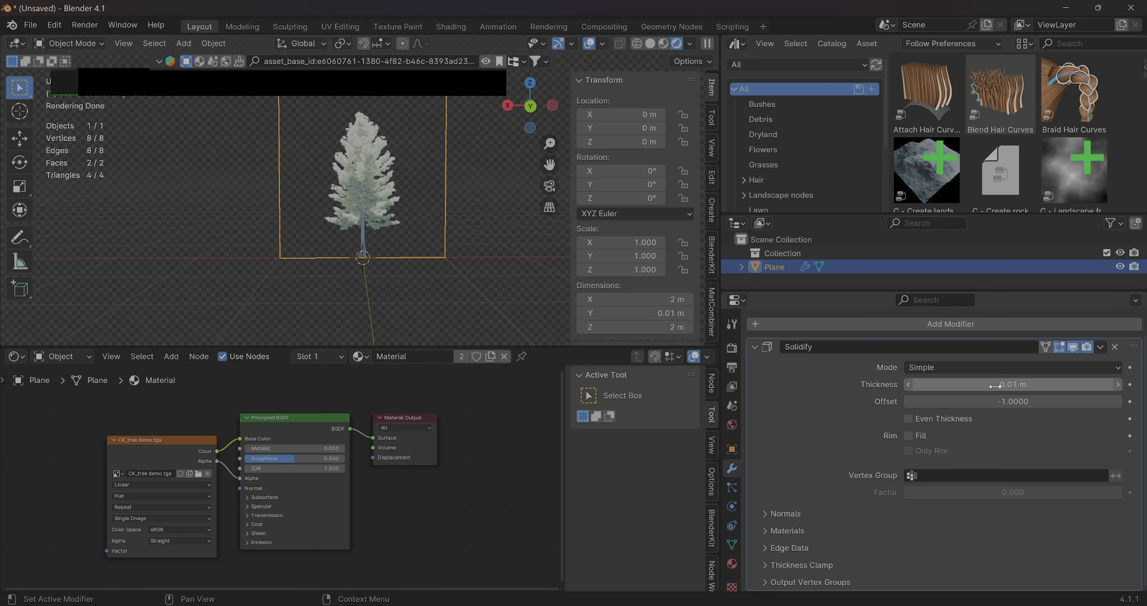
left_click(1101, 347)
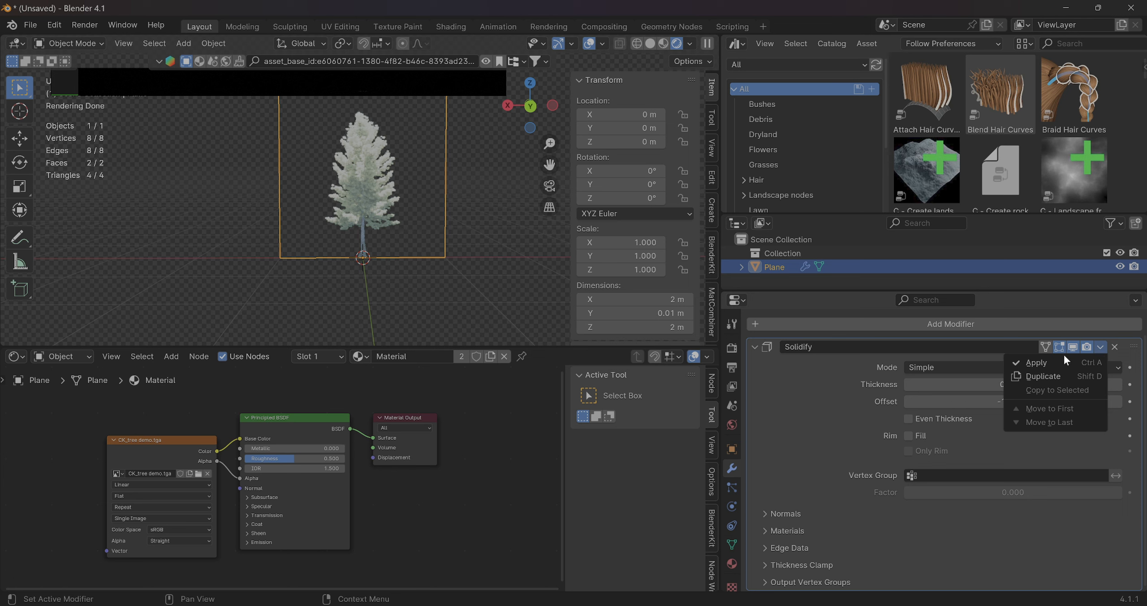
left_click(1036, 363)
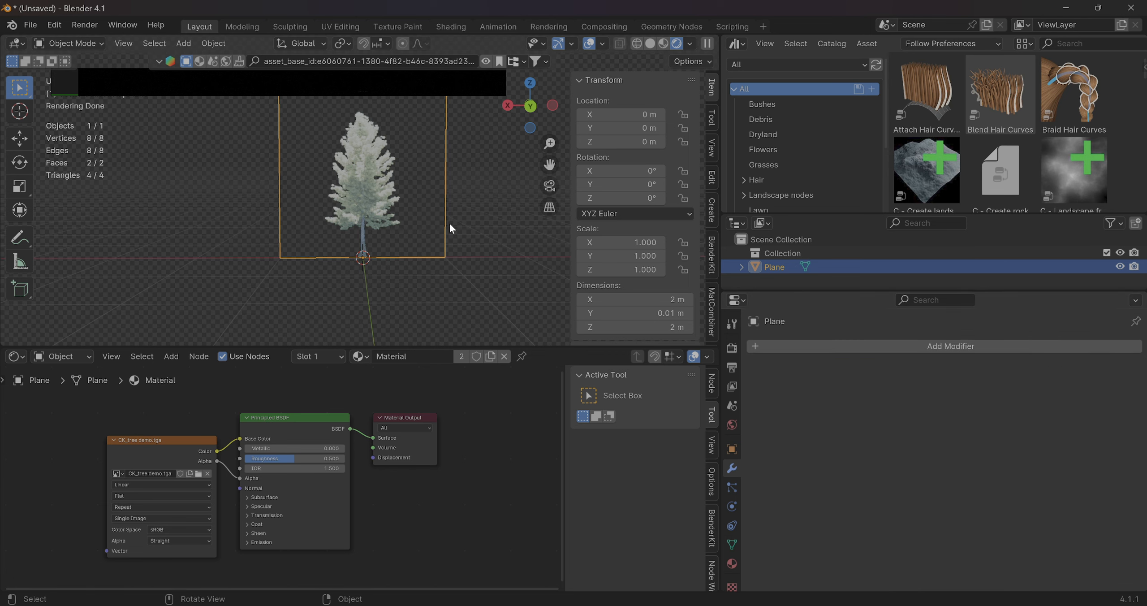
Duplicate the tree plane in place and set the copy's Z rotation to 90° to form a cross
key("shift+d")
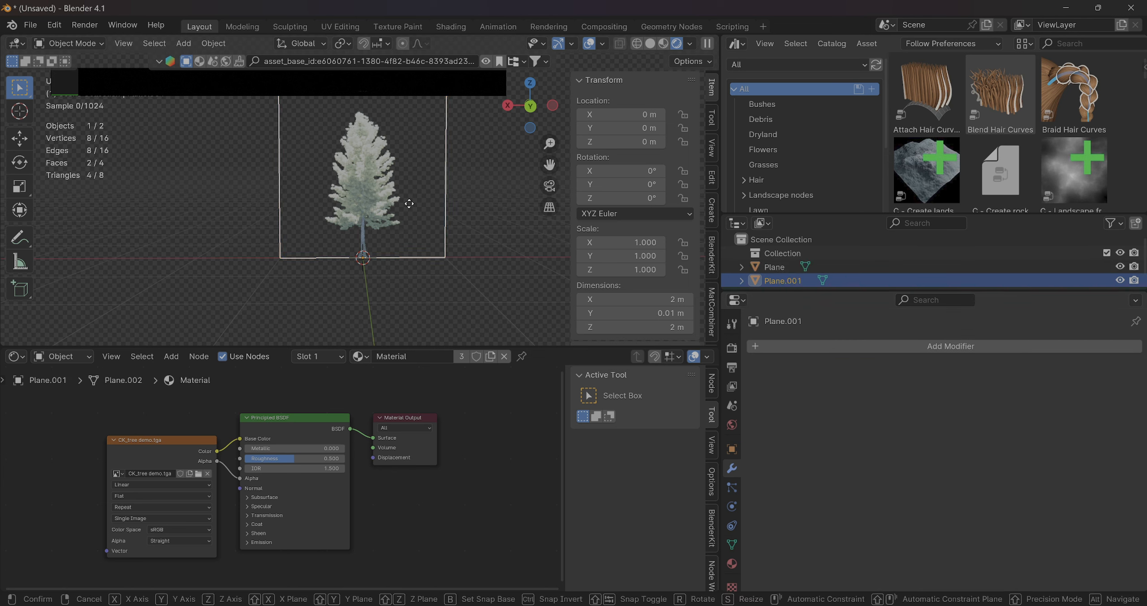
right_click(409, 202)
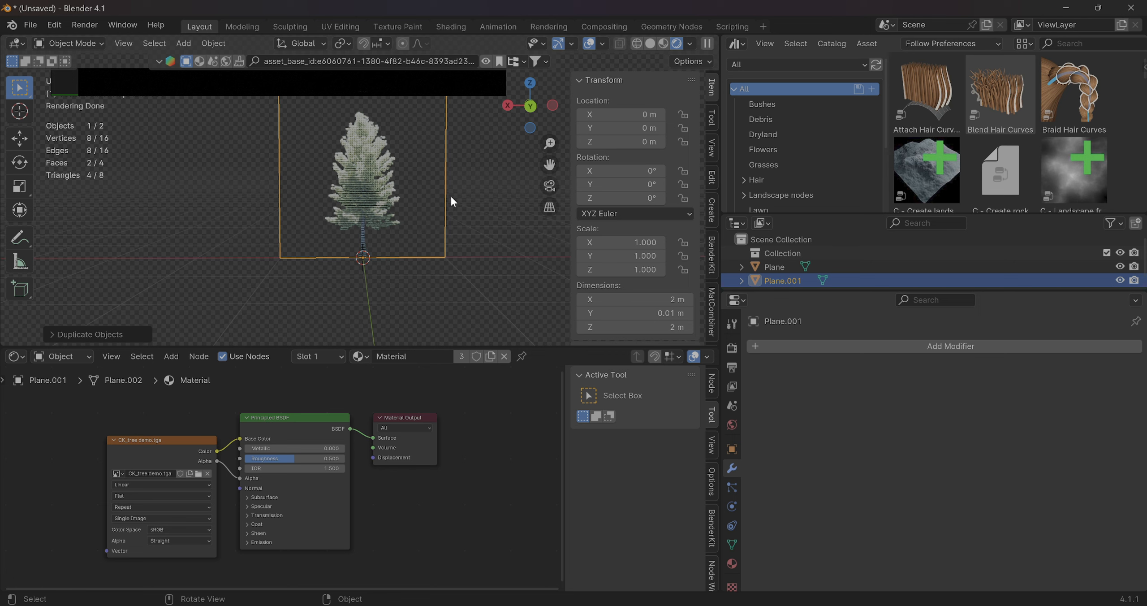
left_click(627, 198)
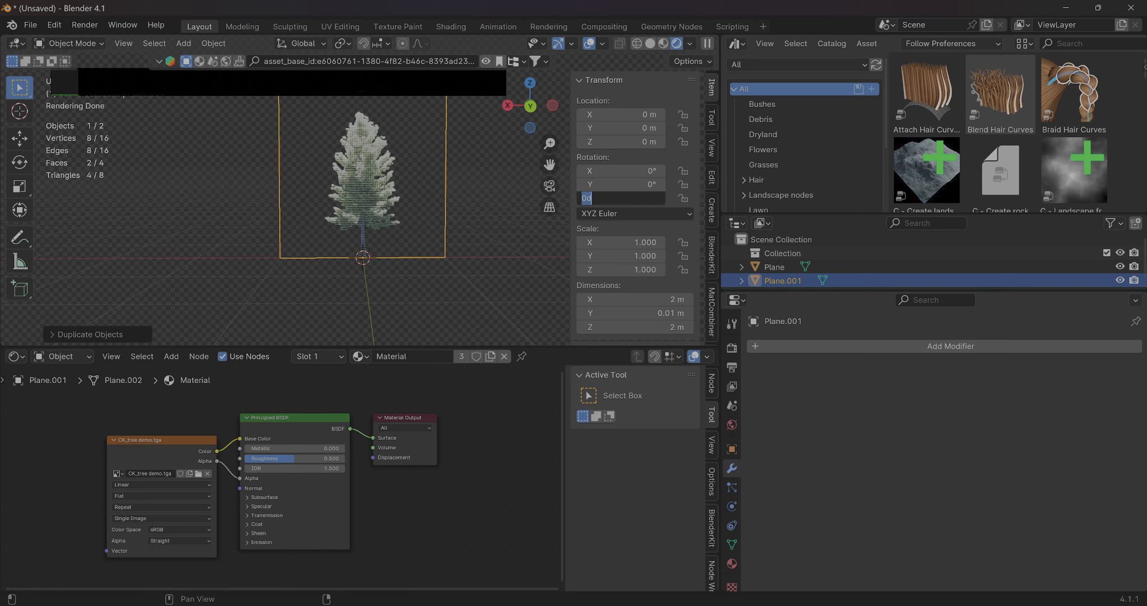
type("90")
key("Return")
left_click(474, 305)
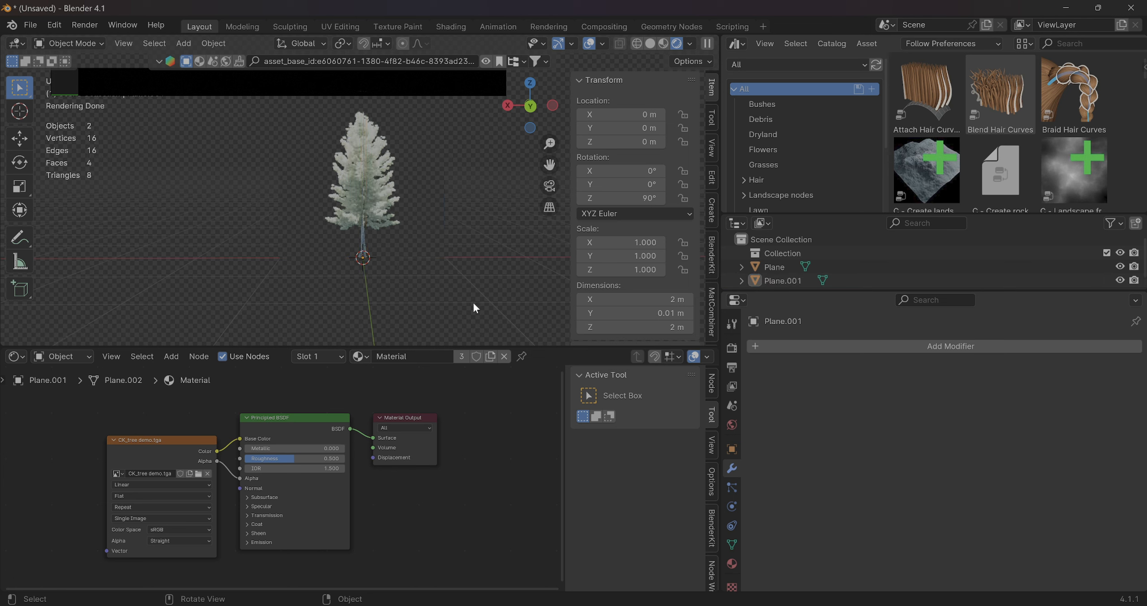
middle_click_drag(474, 304, 394, 280)
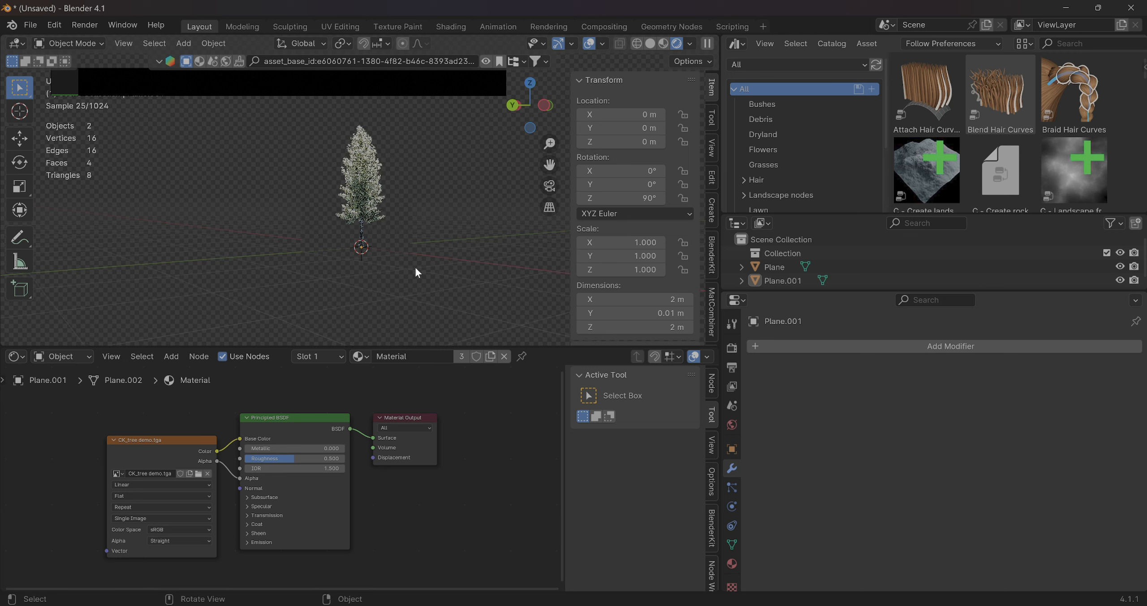
Select both crossed tree planes and join them into one object
left_click(788, 279)
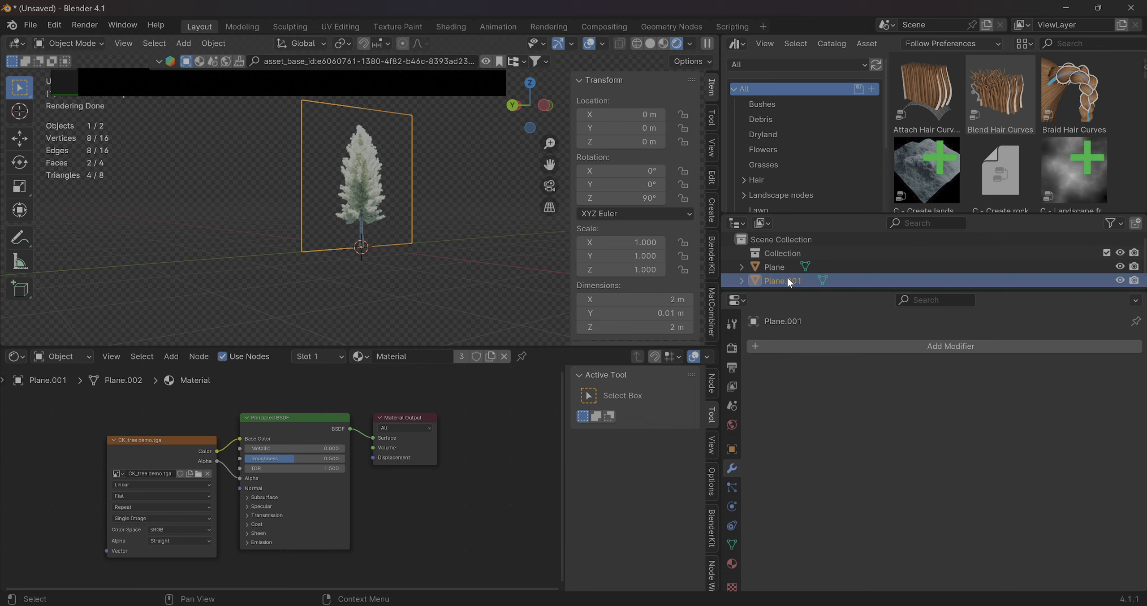
left_click(778, 266, "shift")
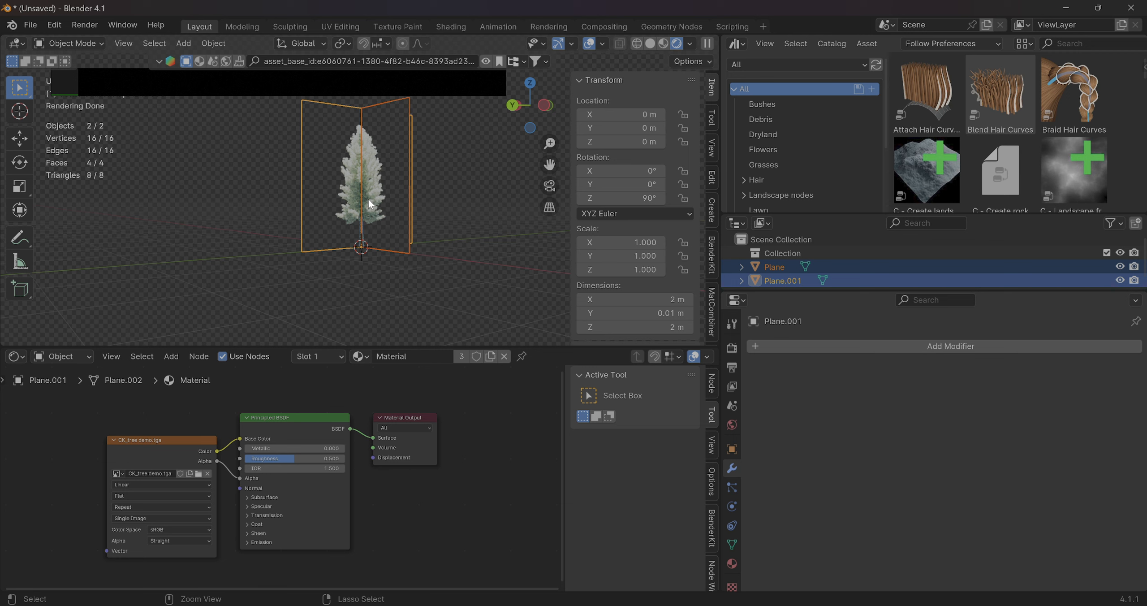
key("ctrl+j")
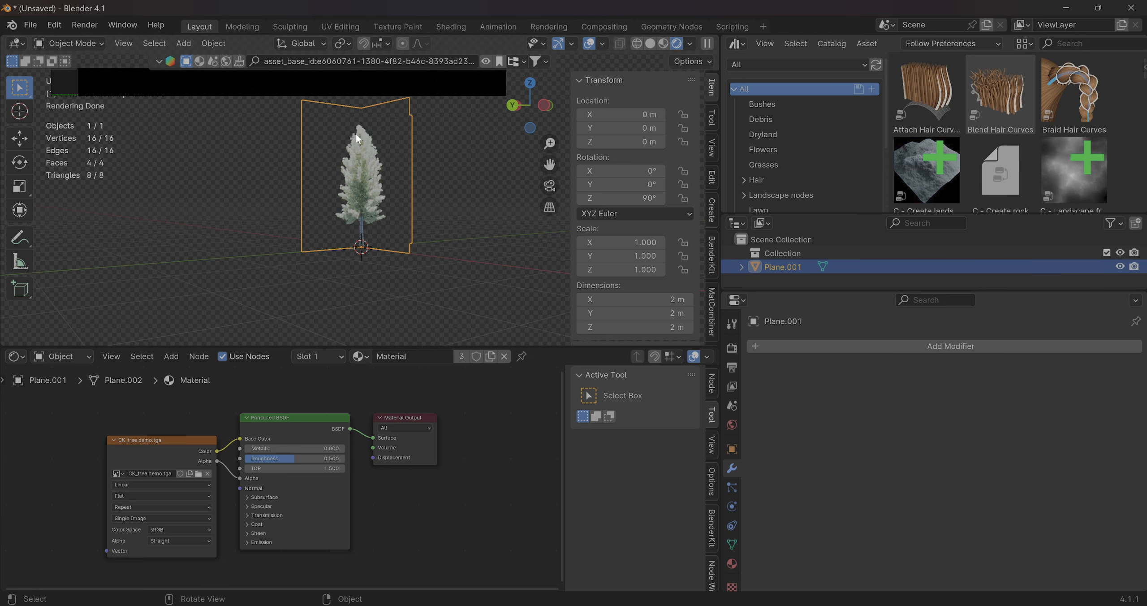
Rename the joined plane object to My Tree
double_click(792, 266)
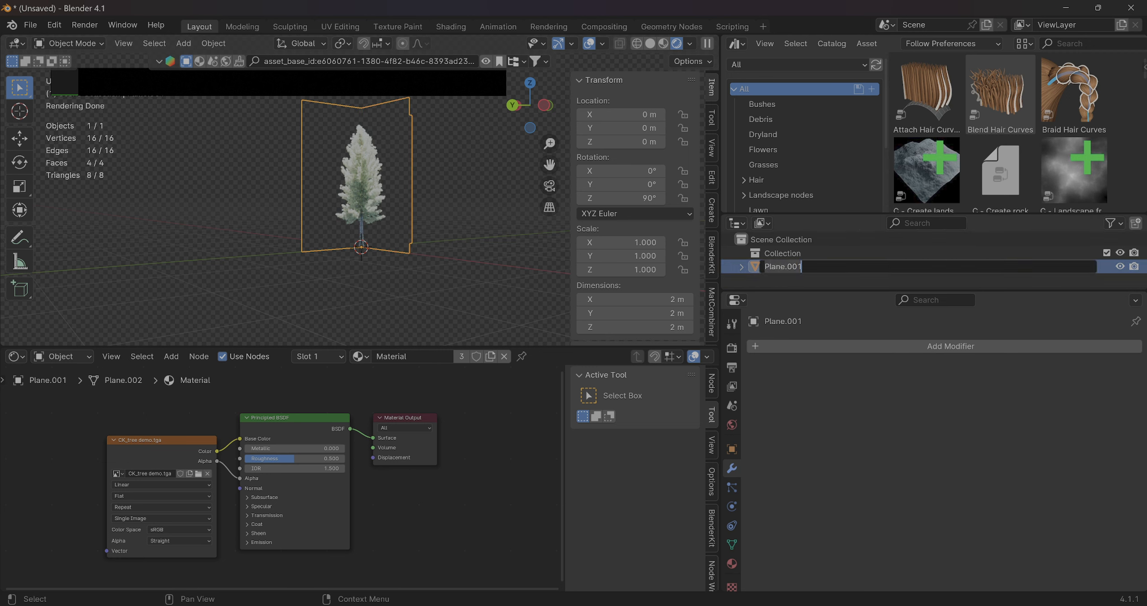
type("Tre")
key("BackSpace")
key("BackSpace")
type("X TrMy Tree")
key("Return")
middle_click_drag(467, 290, 379, 193)
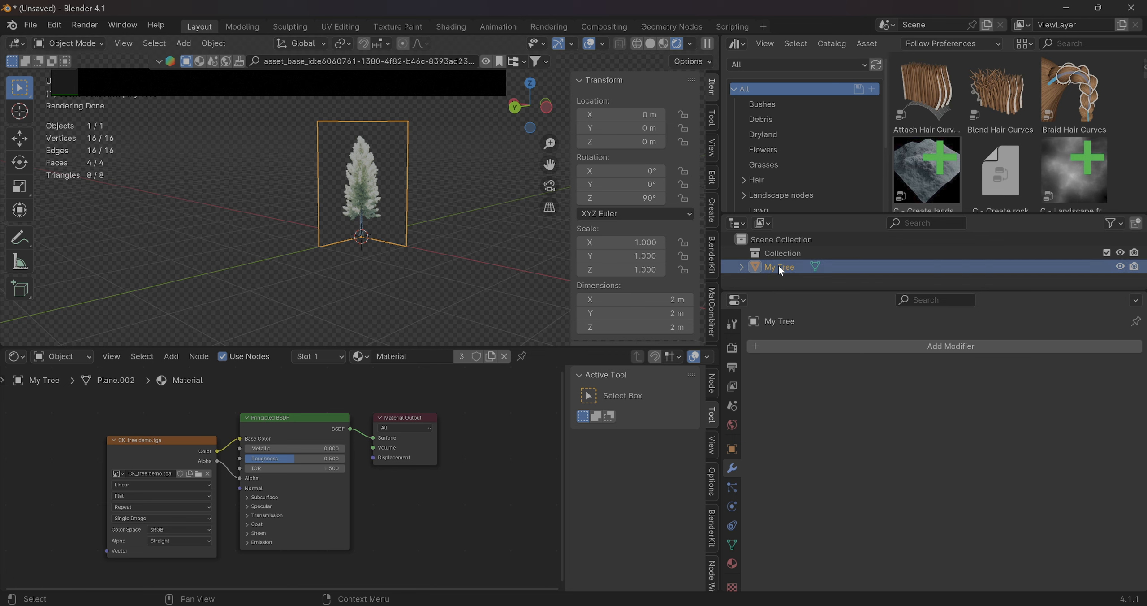
Start an FBX export limited to selected objects, with Mesh as the only object type
left_click(30, 25)
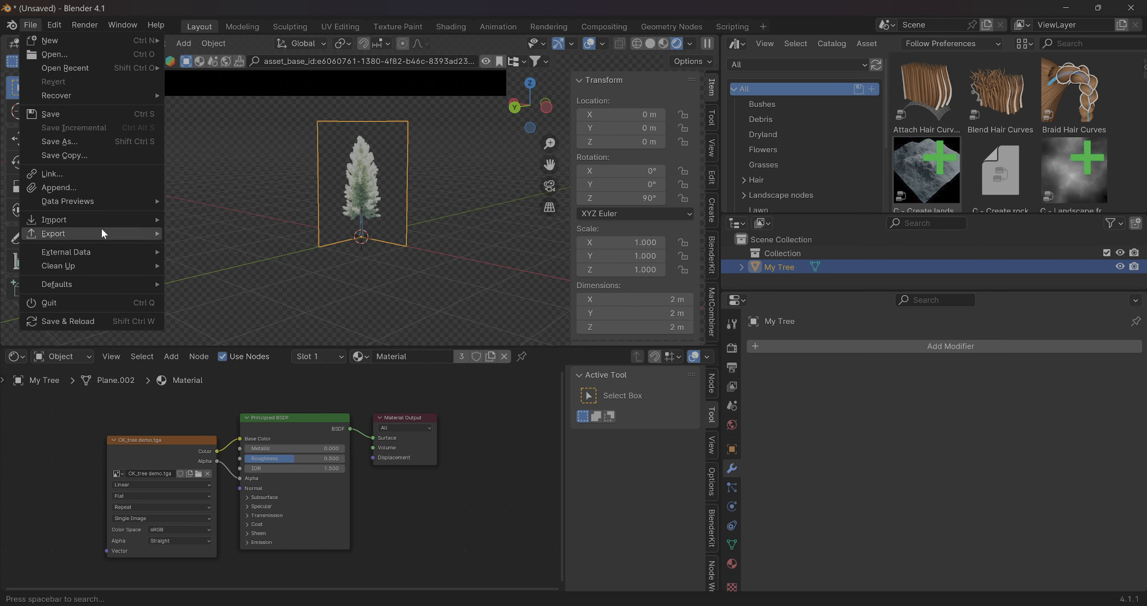
mouse_move(99, 230)
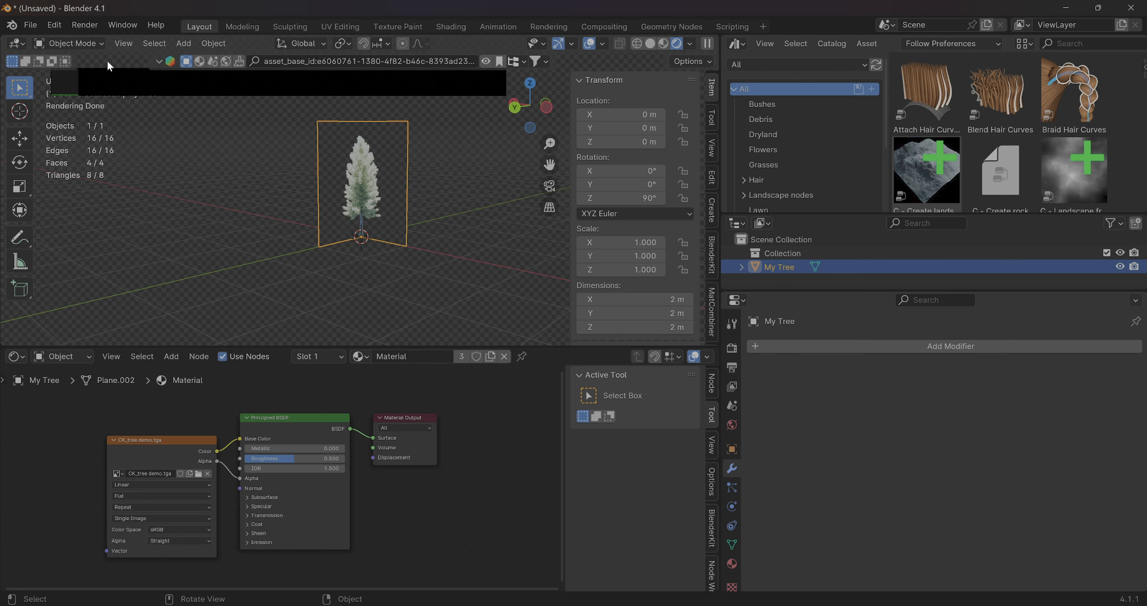
left_click(30, 25)
mouse_move(99, 234)
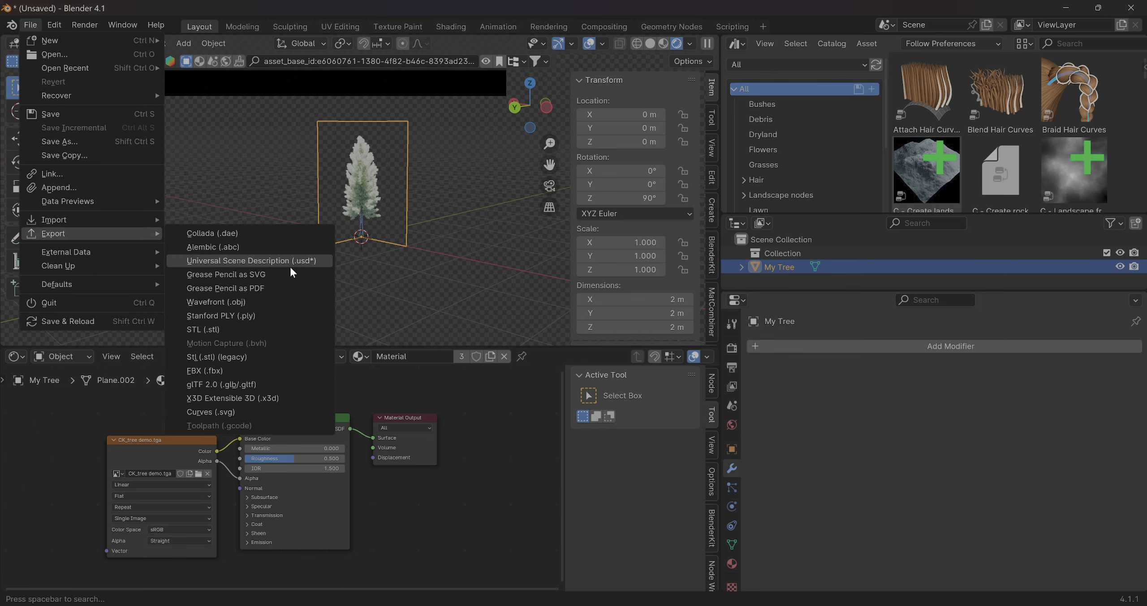
left_click(233, 371)
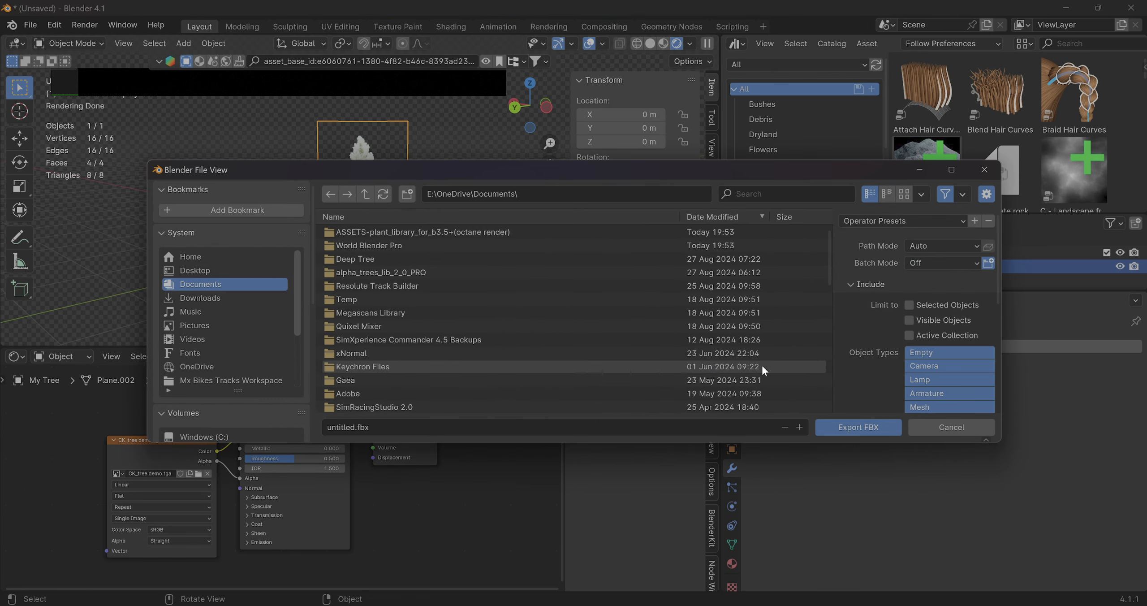
left_click(925, 406)
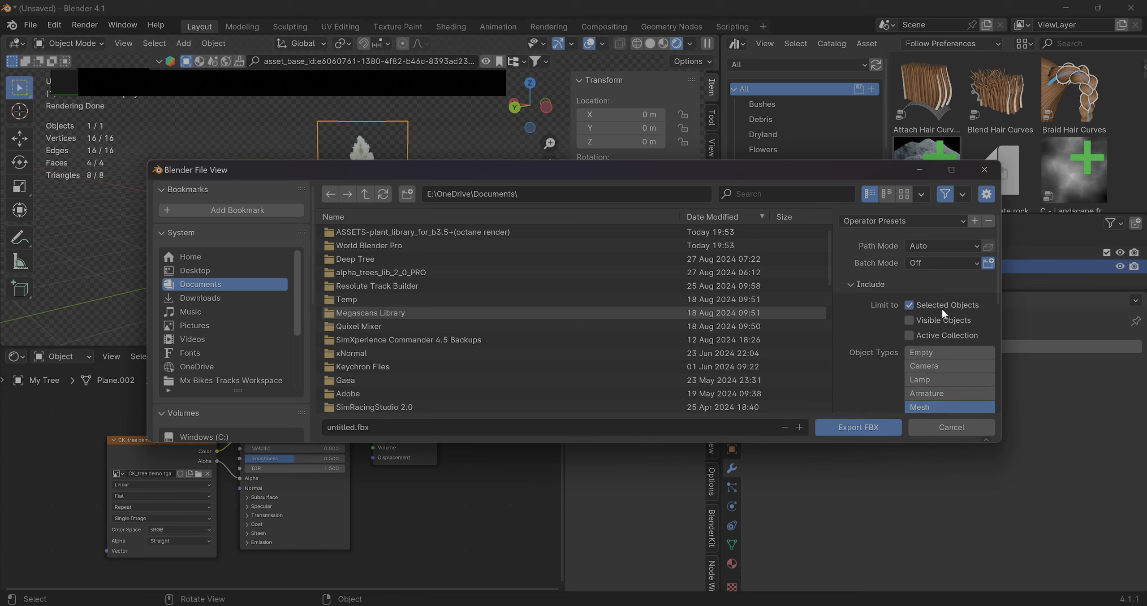
Export the tree to the Downloads folder as tree demo.fbx
left_click(342, 427)
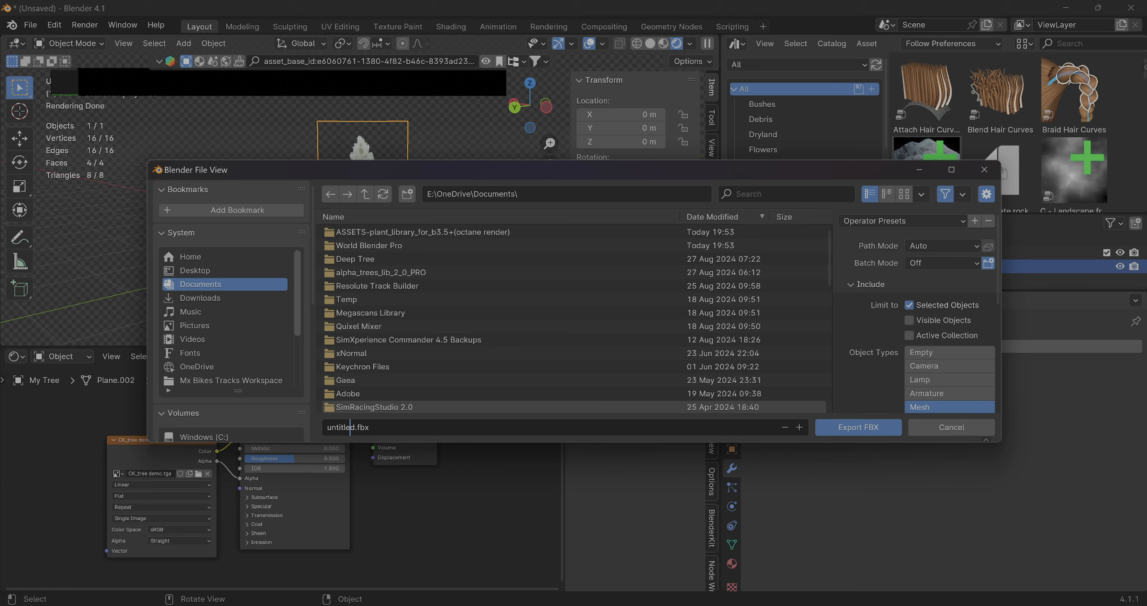
left_click(199, 297)
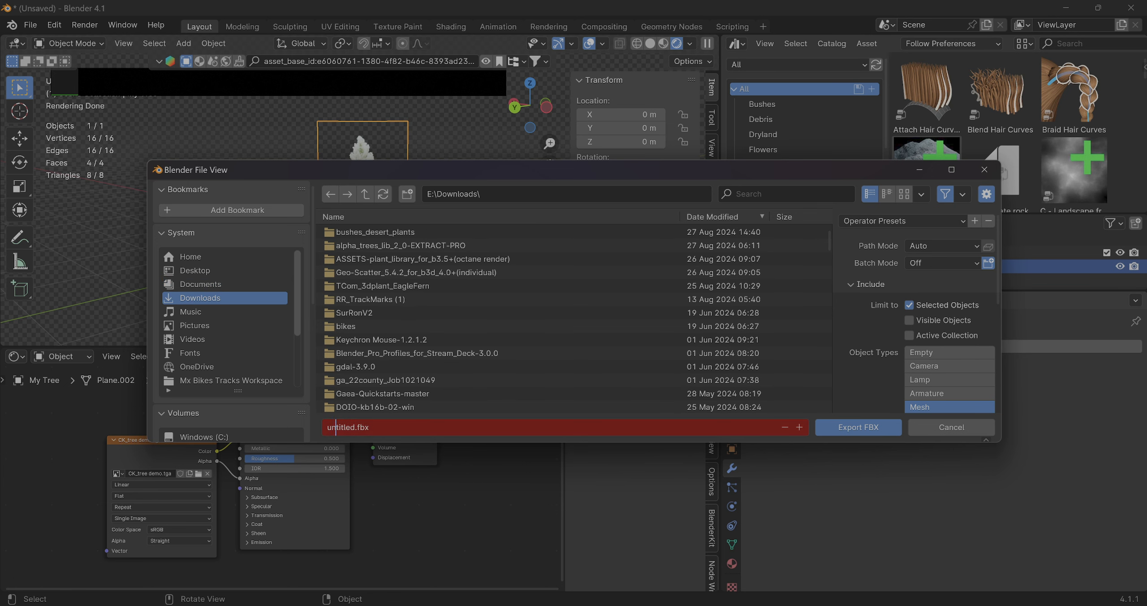
double_click(342, 427)
type("tree demop")
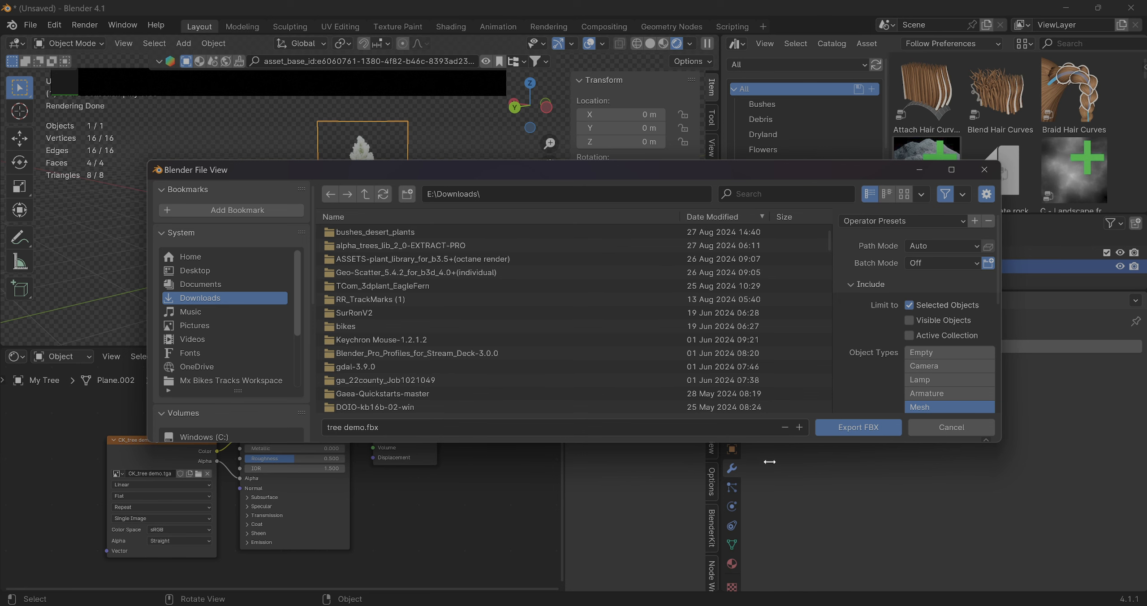
left_click(832, 430)
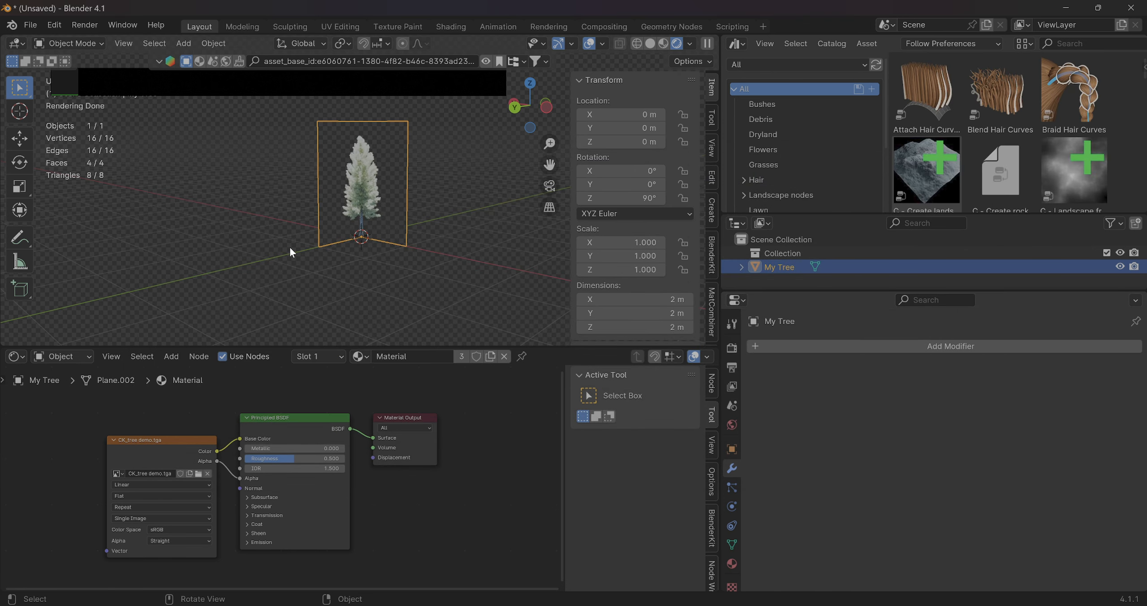
mouse_move(291, 252)
middle_mouse_down()
mouse_move(299, 233)
mouse_move(424, 240)
mouse_move(282, 240)
middle_mouse_up()
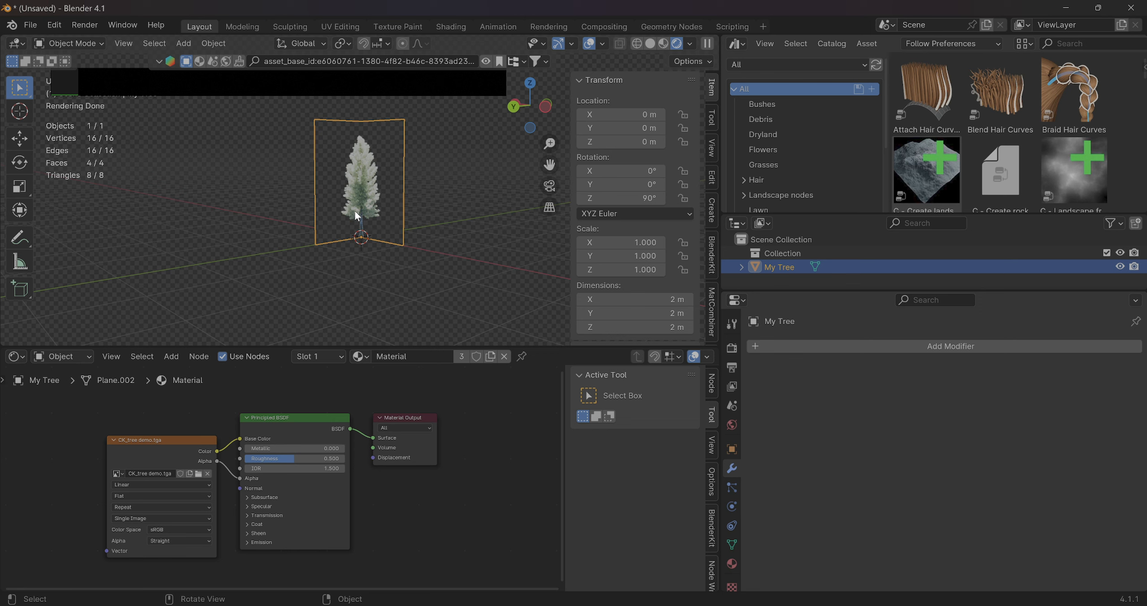
scroll(355, 212, "up", 4)
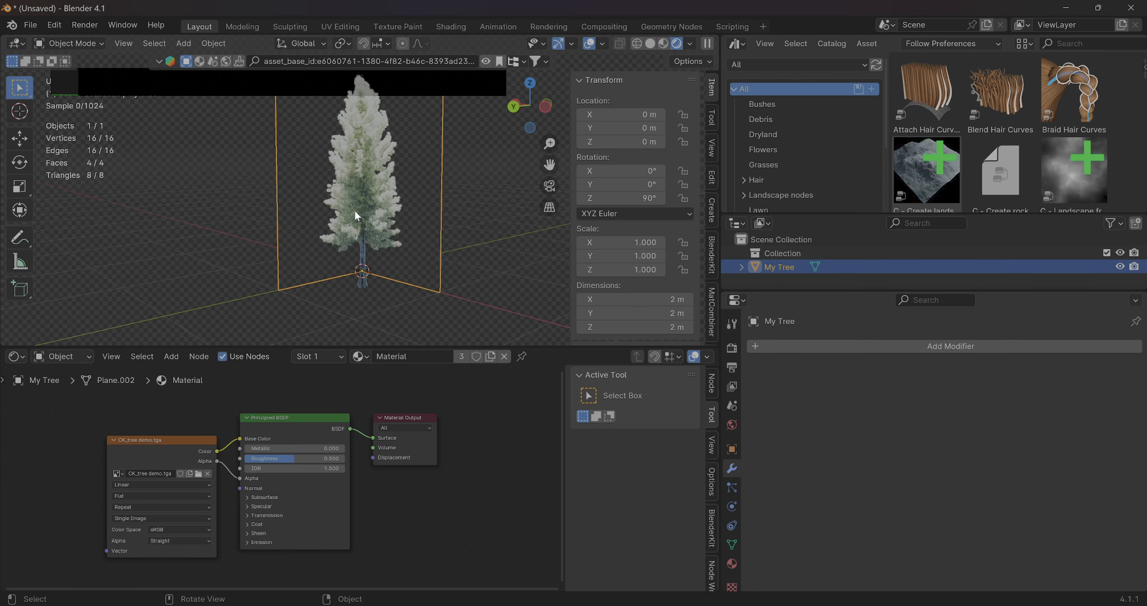
scroll(355, 212, "down", 1)
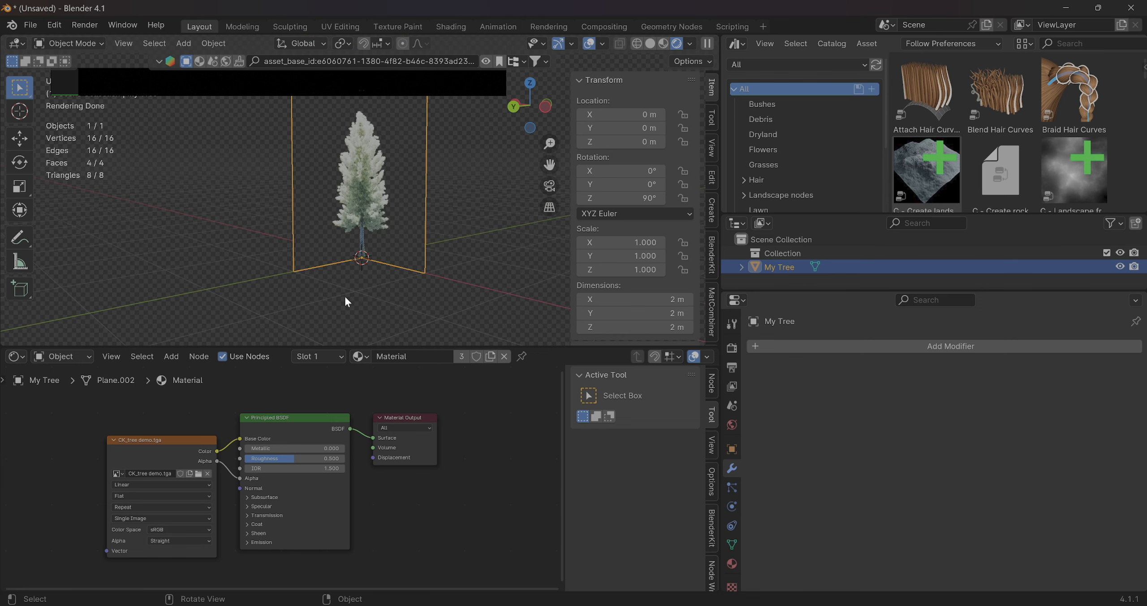
scroll(344, 295, "down", 4)
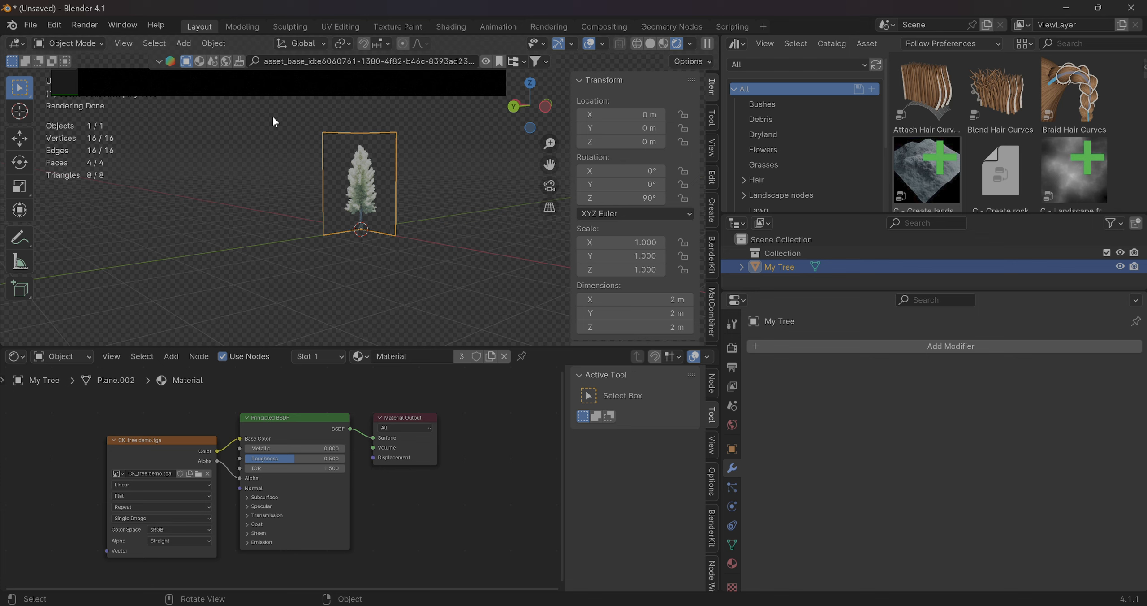
Start saving the project as a new file and create and open a Tree Demo folder in Downloads
left_click(30, 25)
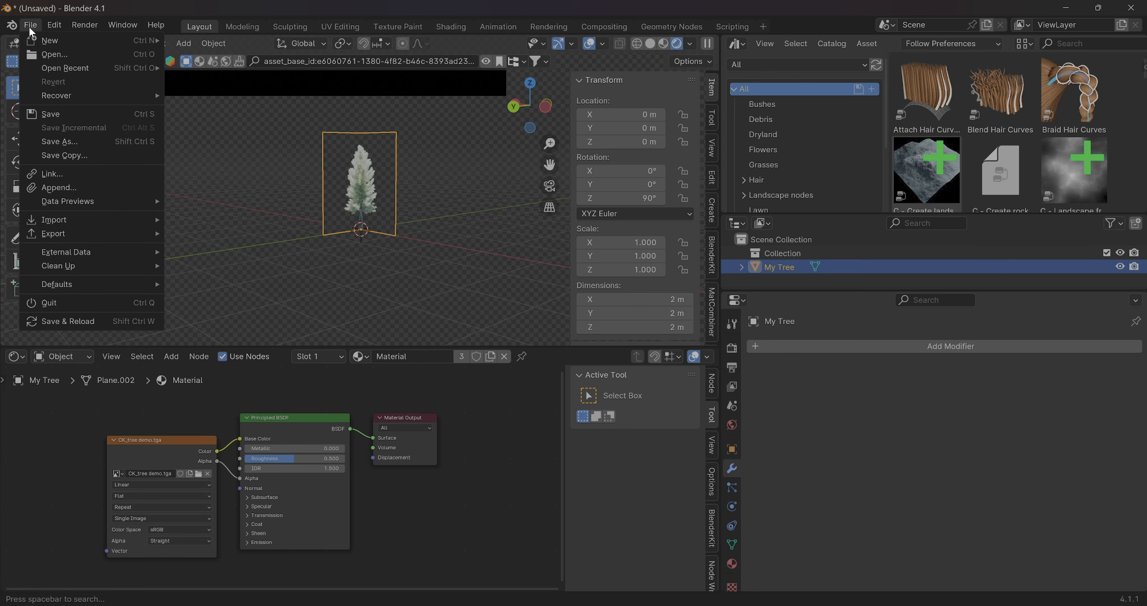
left_click(64, 141)
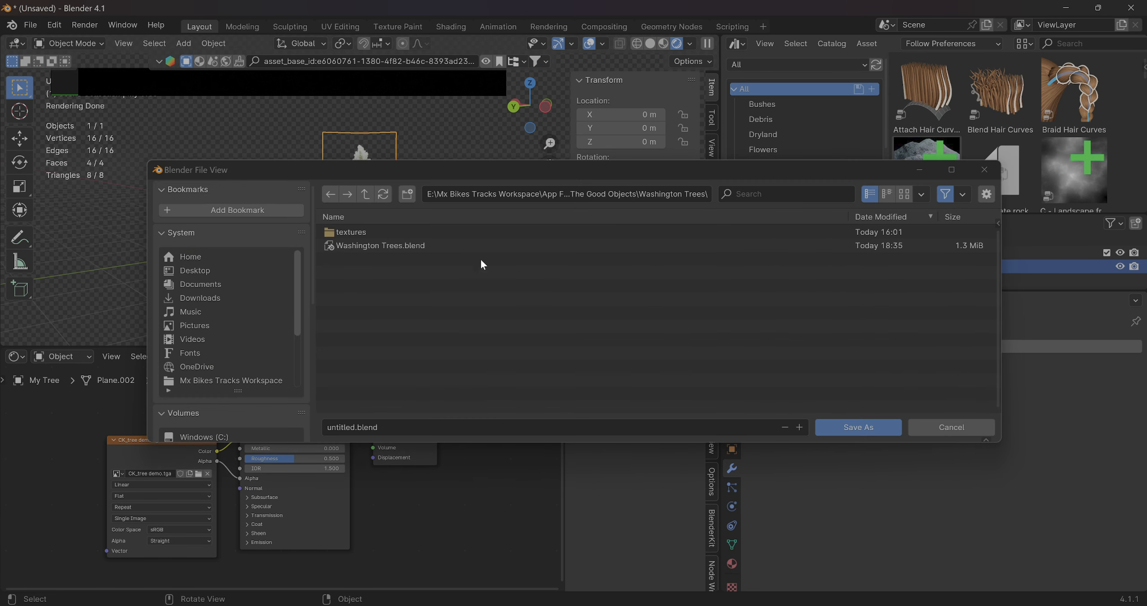
left_click(200, 298)
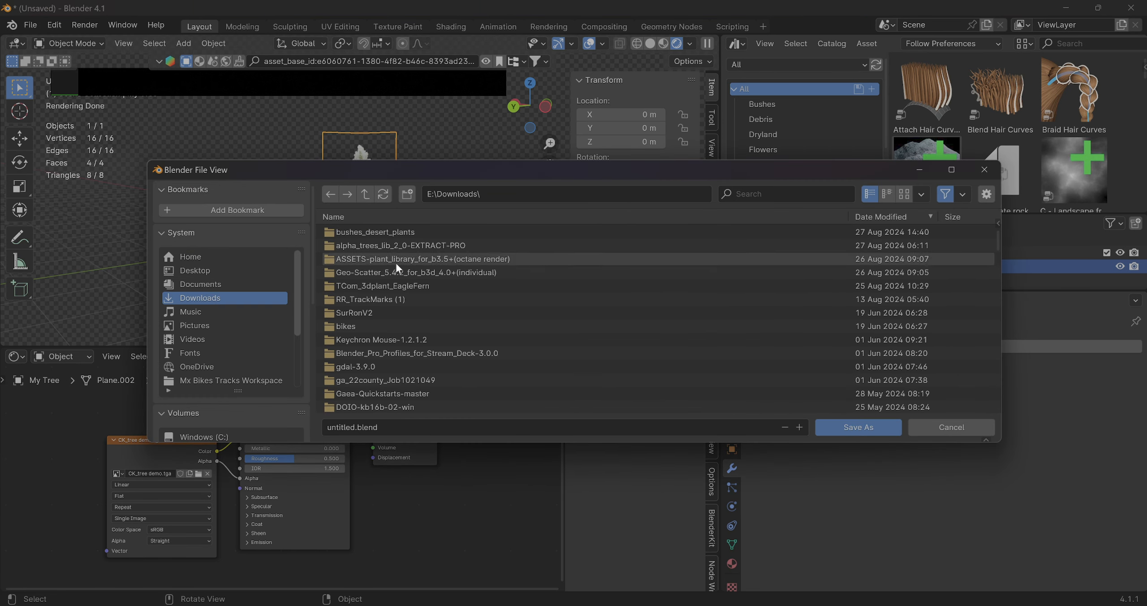
left_click(406, 195)
type("Tree Demo")
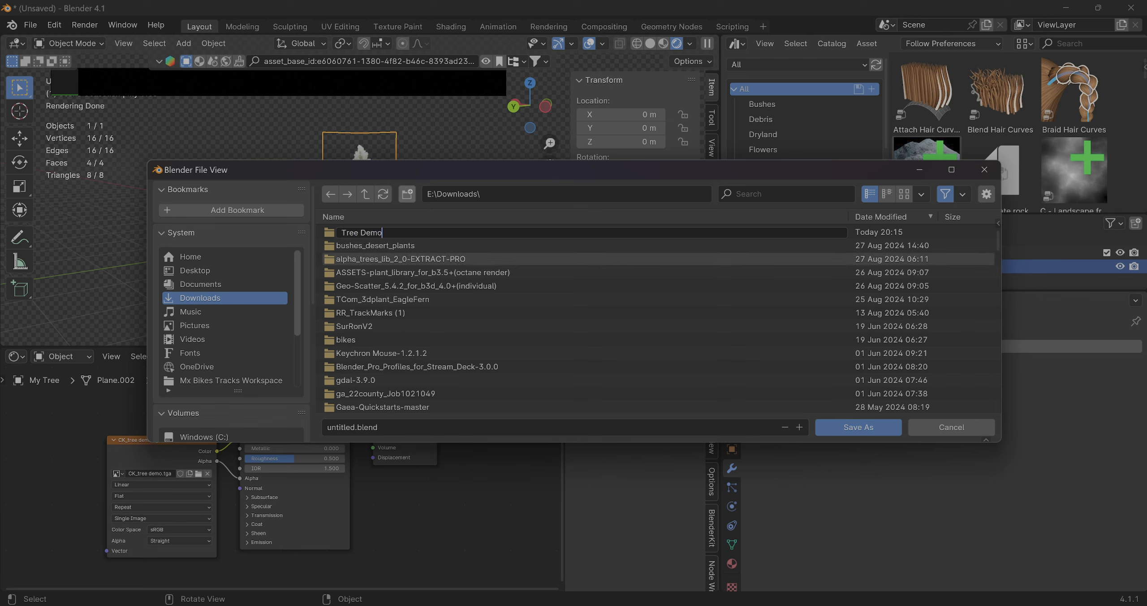
key("Return")
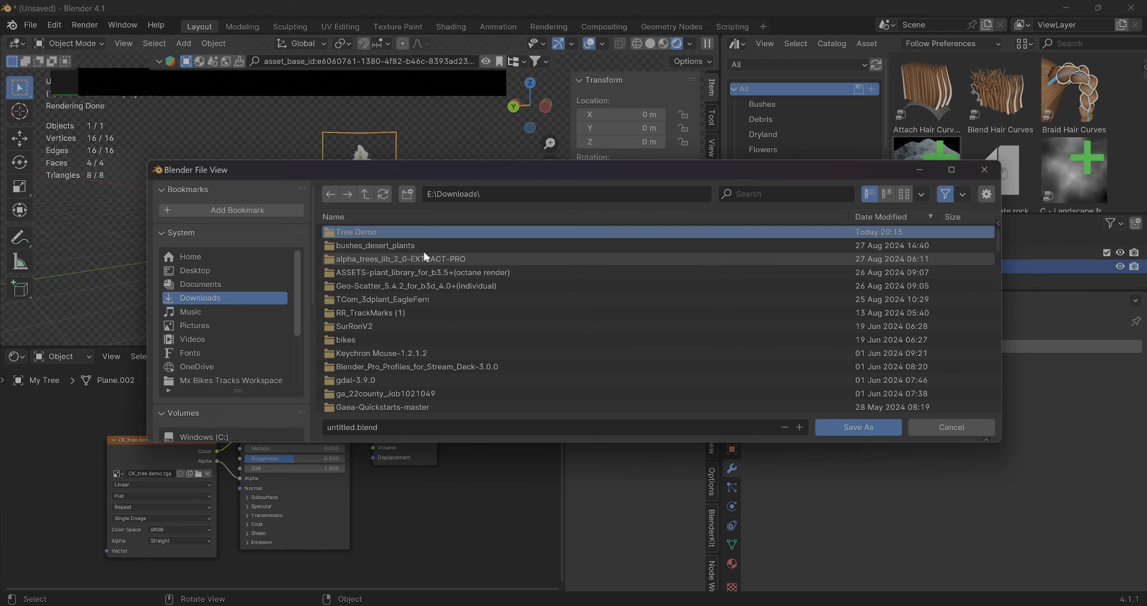
left_click(345, 232)
Name the Blender file tree demo and save it in the Tree Demo folder
left_click(350, 427)
type("tree demo")
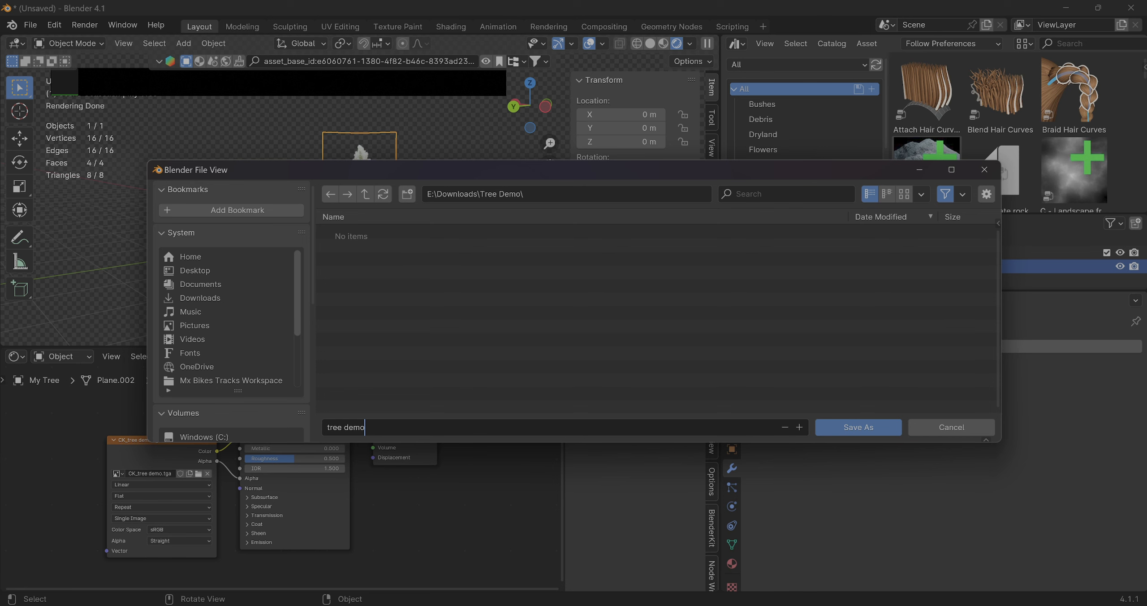
left_click(853, 427)
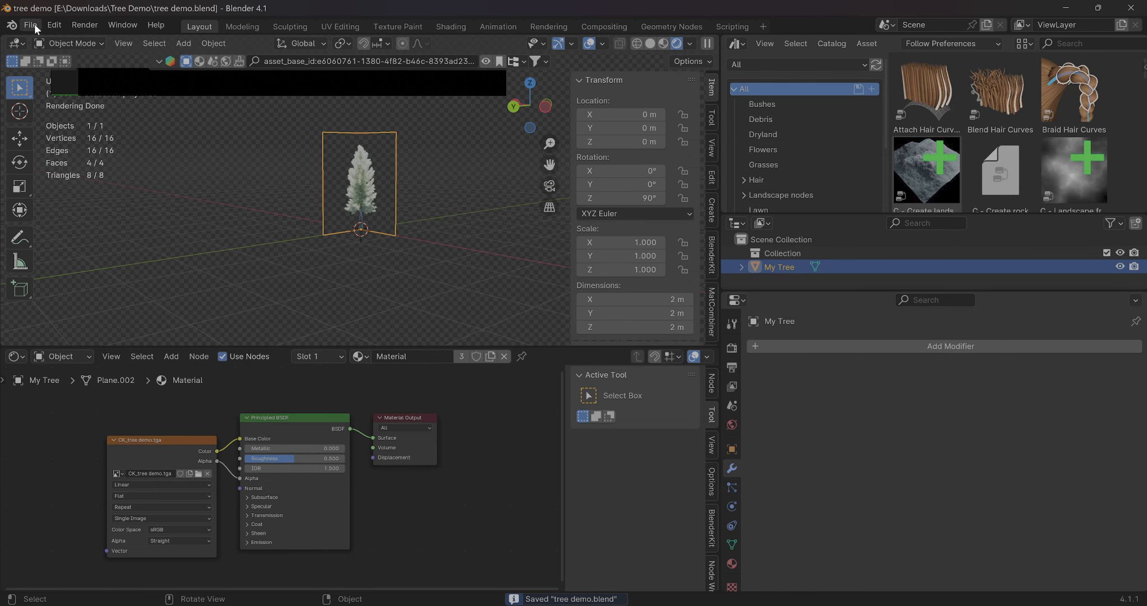
Pack all external resources into the tree demo Blender file
left_click(31, 24)
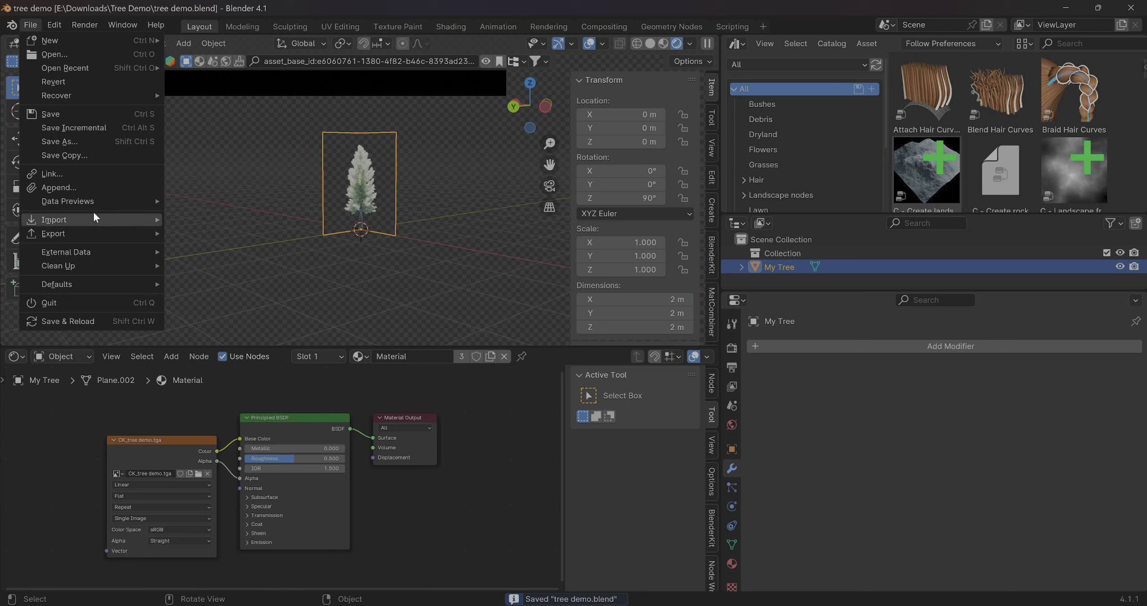
mouse_move(91, 264)
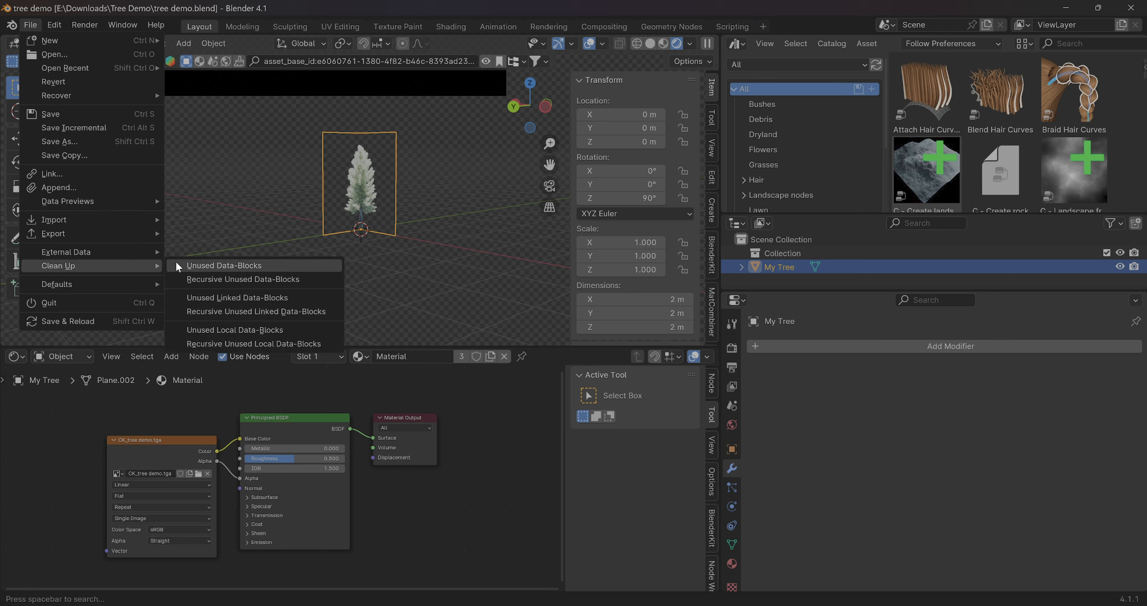
mouse_move(136, 251)
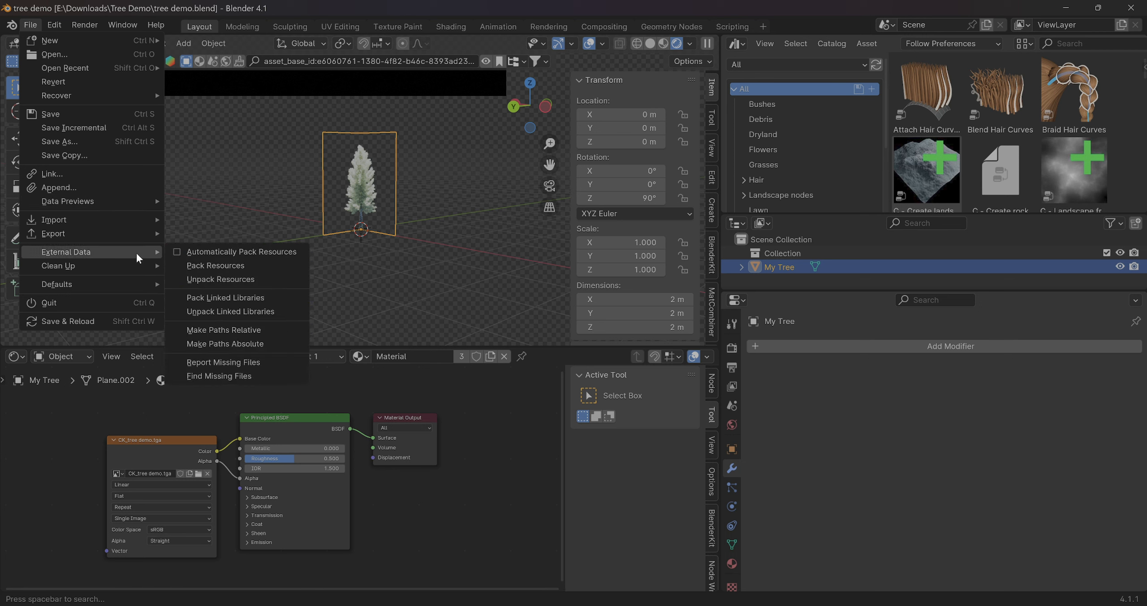
left_click(188, 261)
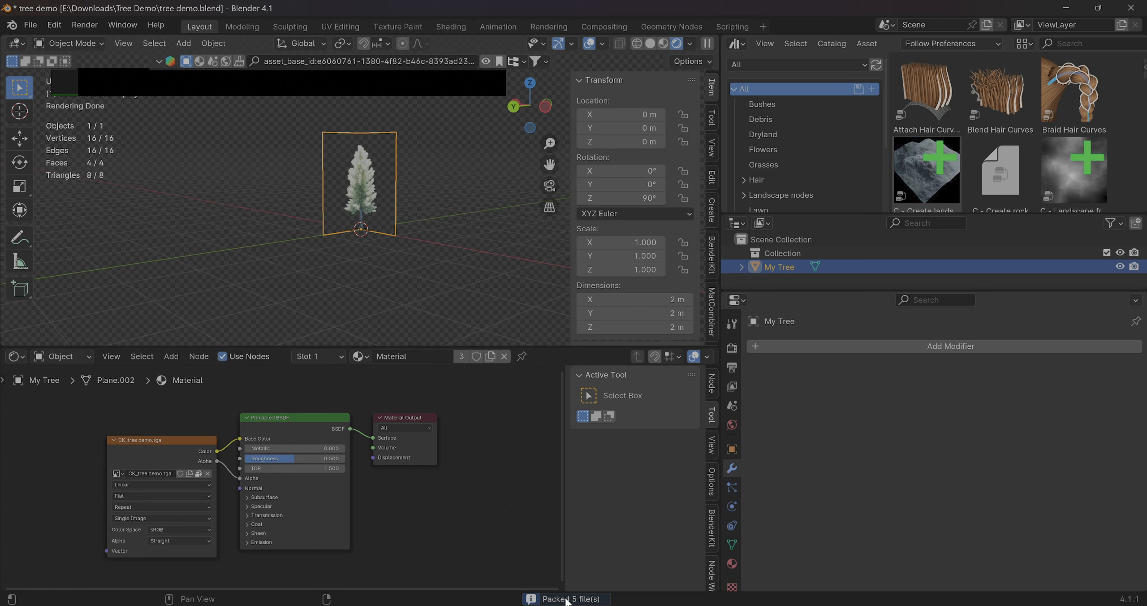
Purge the unused data-blocks from the file repeatedly until no orphaned data-blocks remain
left_click(30, 25)
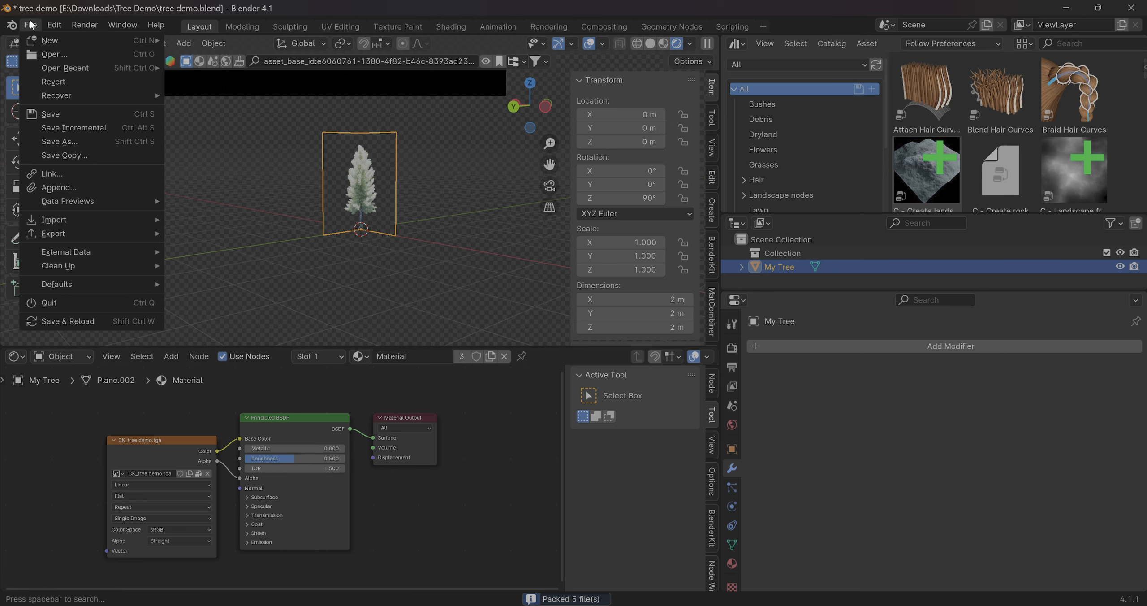
mouse_move(137, 266)
left_click(190, 266)
left_click(190, 266)
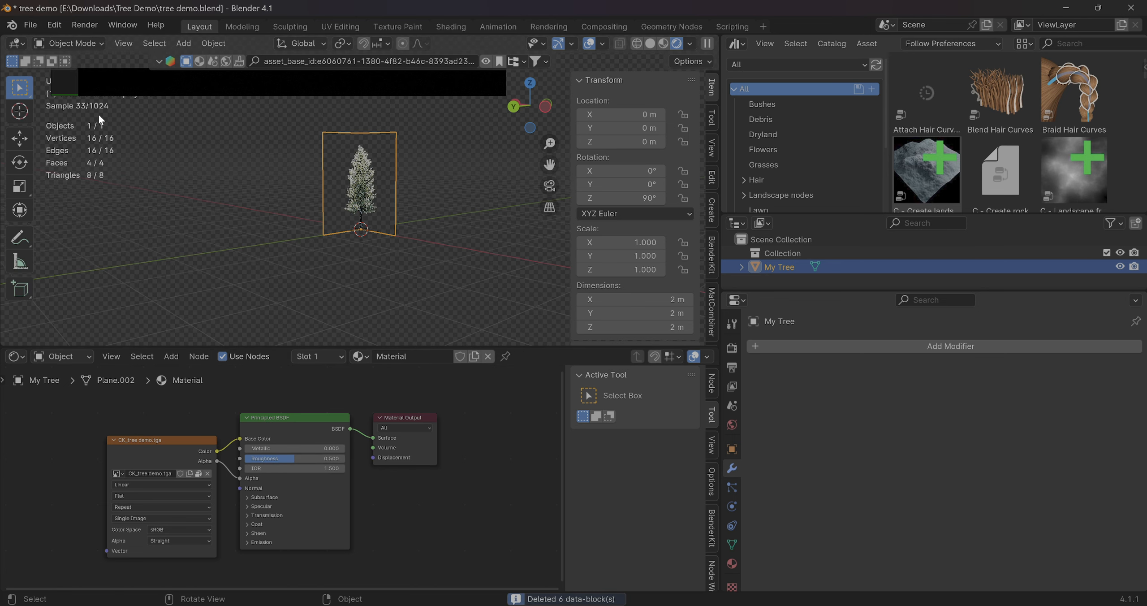
left_click(30, 25)
left_click(201, 265)
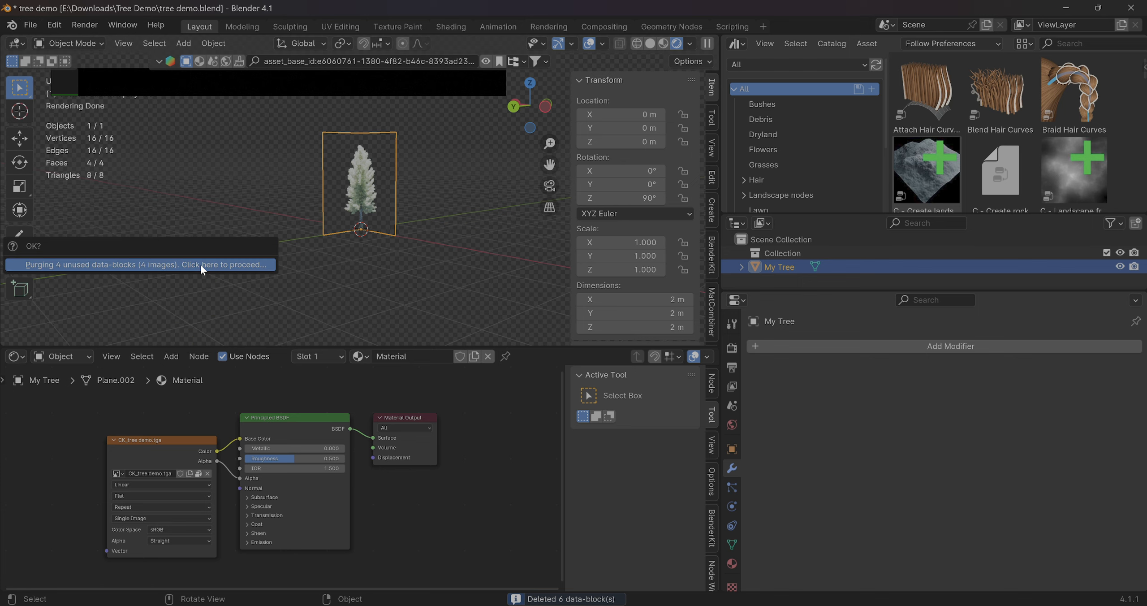
left_click(201, 265)
left_click(30, 24)
mouse_move(100, 264)
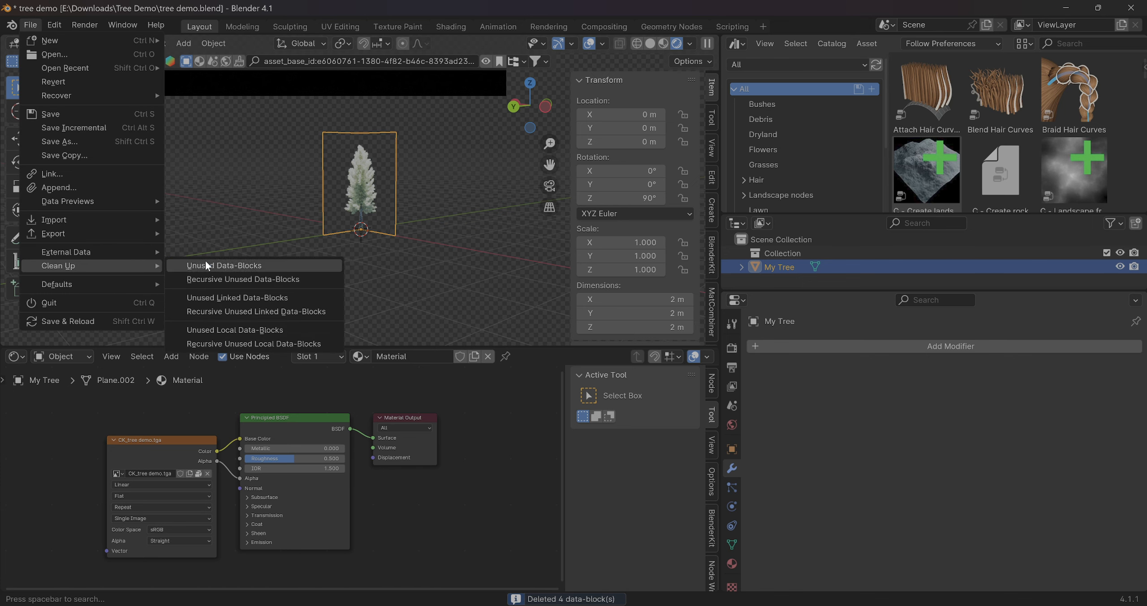
left_click(205, 260)
left_click(30, 28)
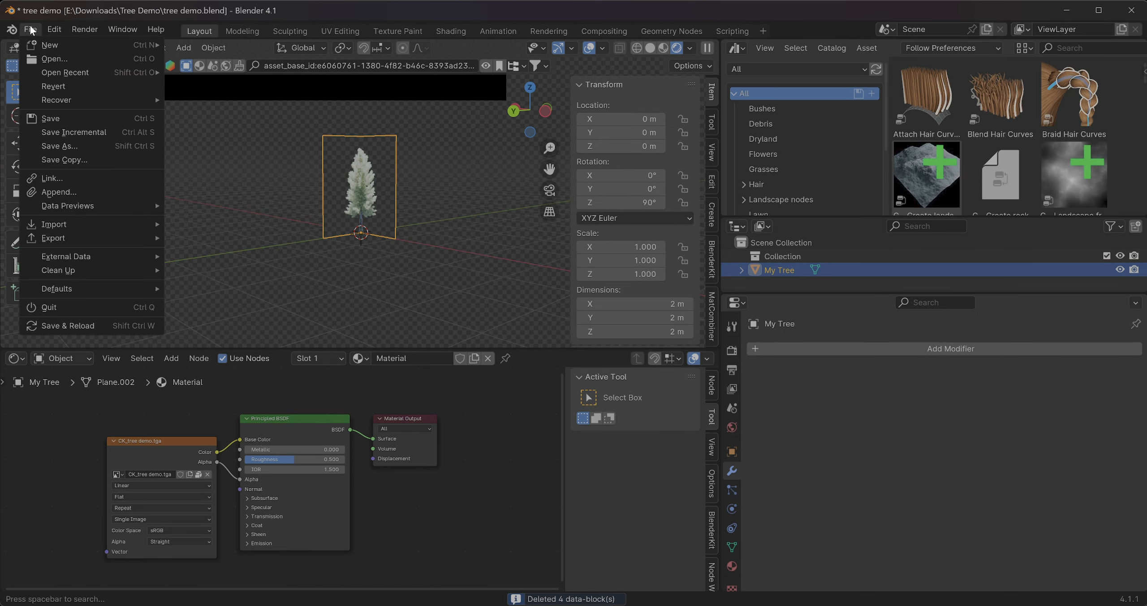
mouse_move(117, 275)
left_click(202, 269)
left_click(202, 269)
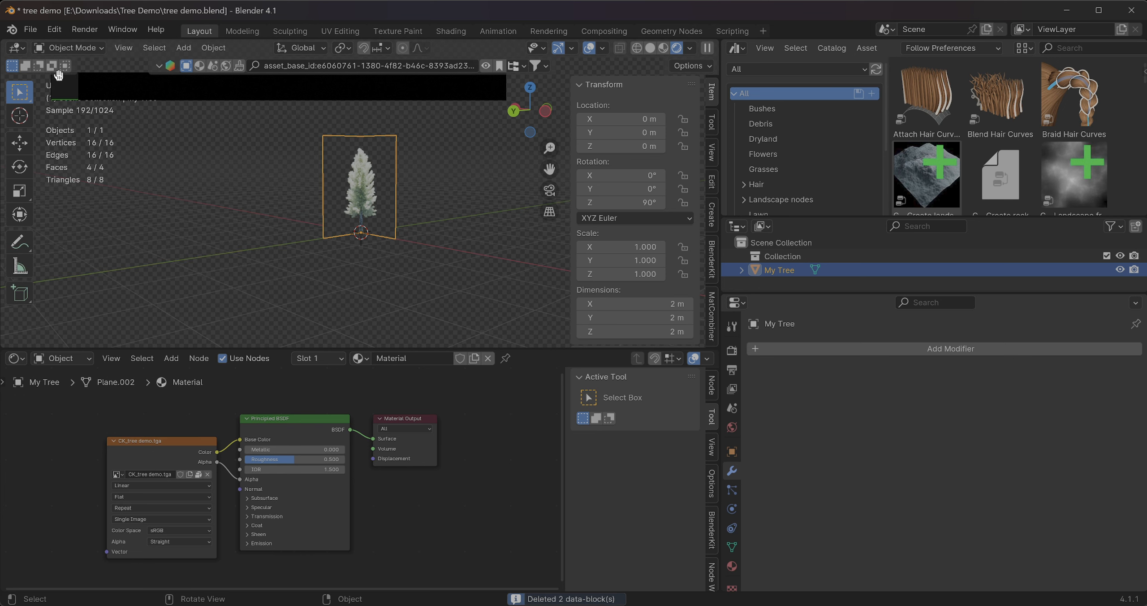
left_click(29, 29)
left_click(198, 265)
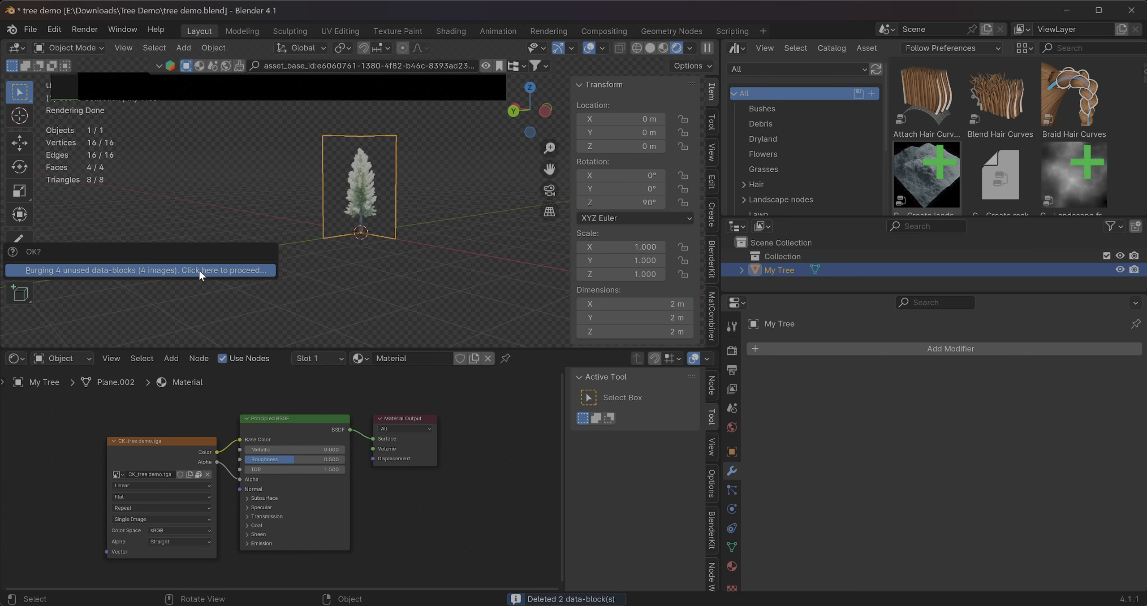
left_click(198, 269)
left_click(26, 28)
mouse_move(89, 268)
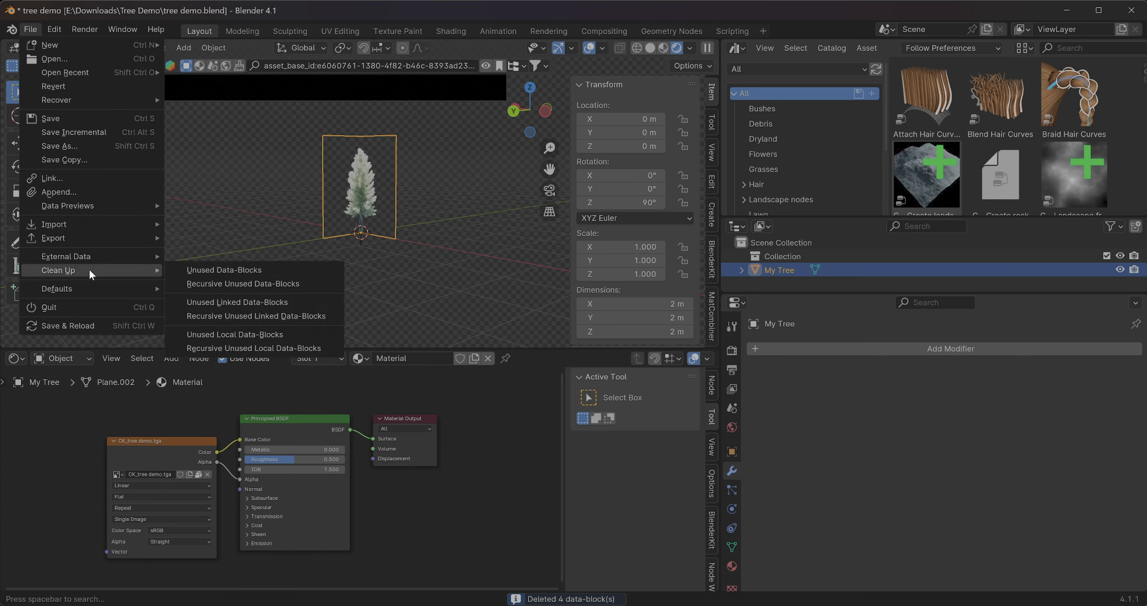
left_click(197, 267)
left_click(196, 267)
left_click(30, 29)
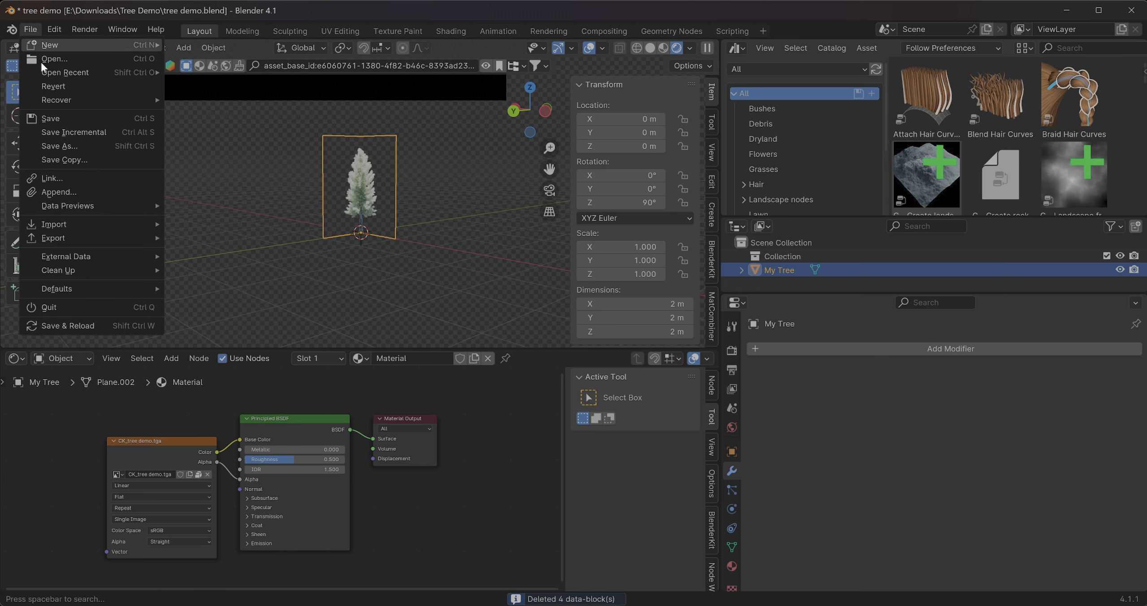
mouse_move(96, 268)
left_click(190, 265)
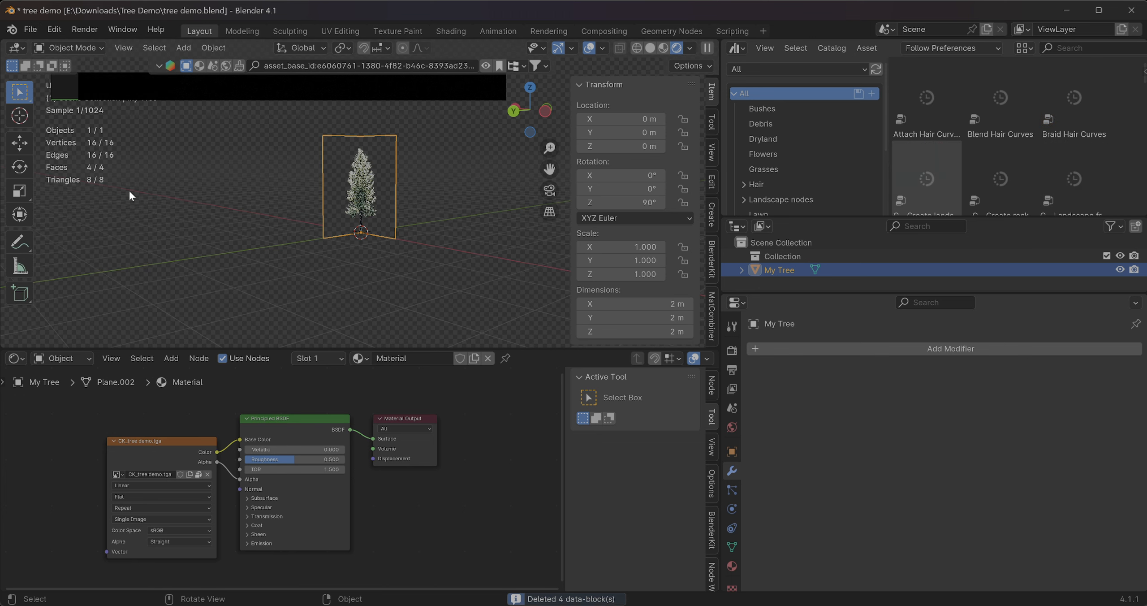
left_click(31, 29)
mouse_move(58, 273)
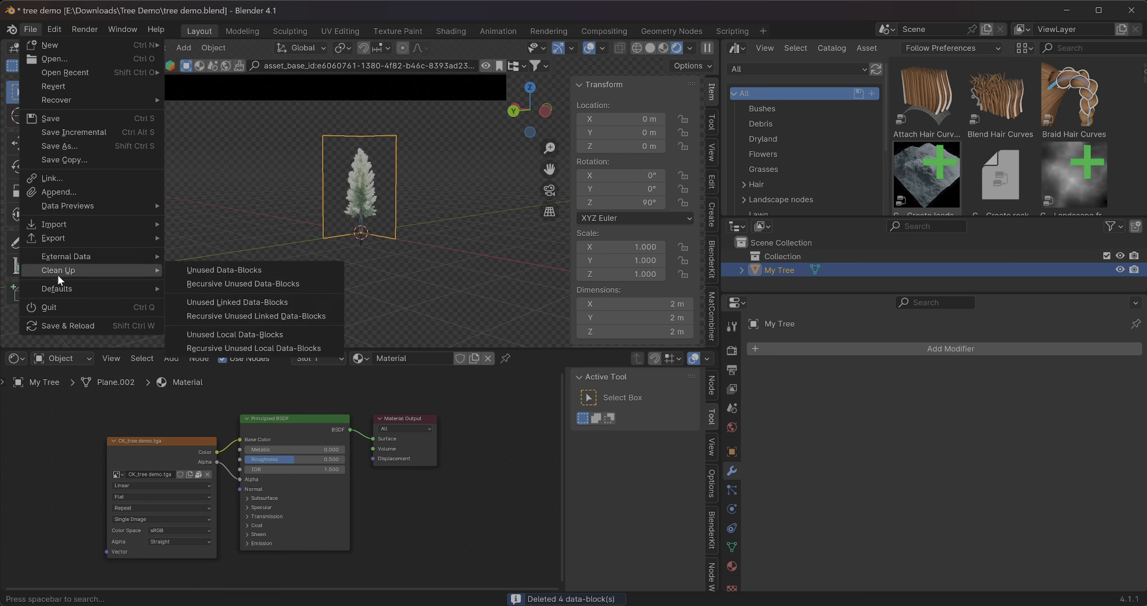
left_click(189, 267)
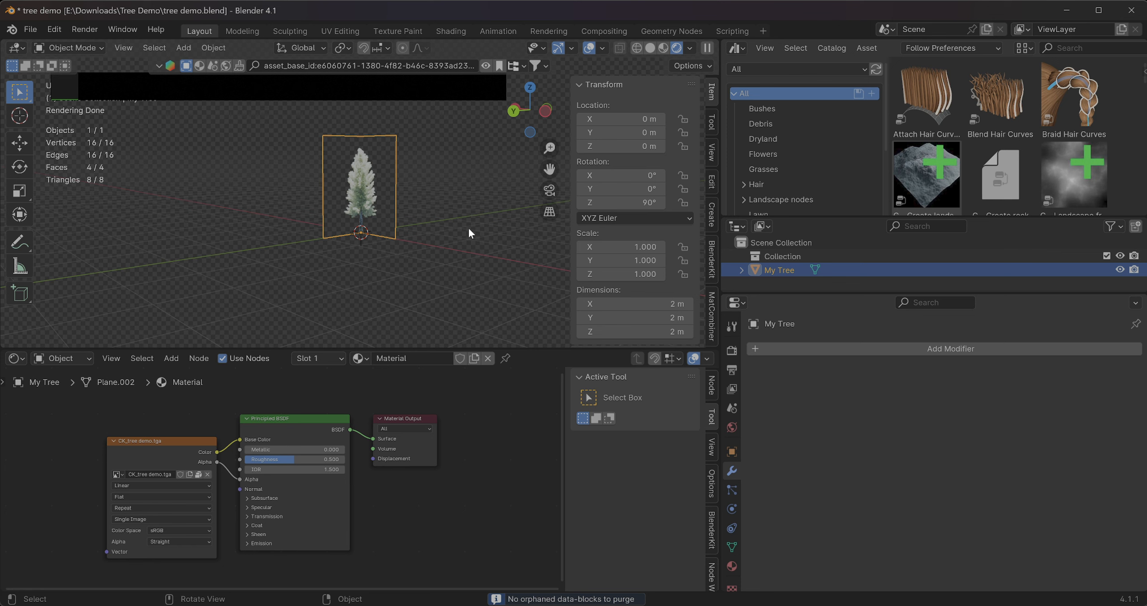
scroll(403, 233, "up", 5)
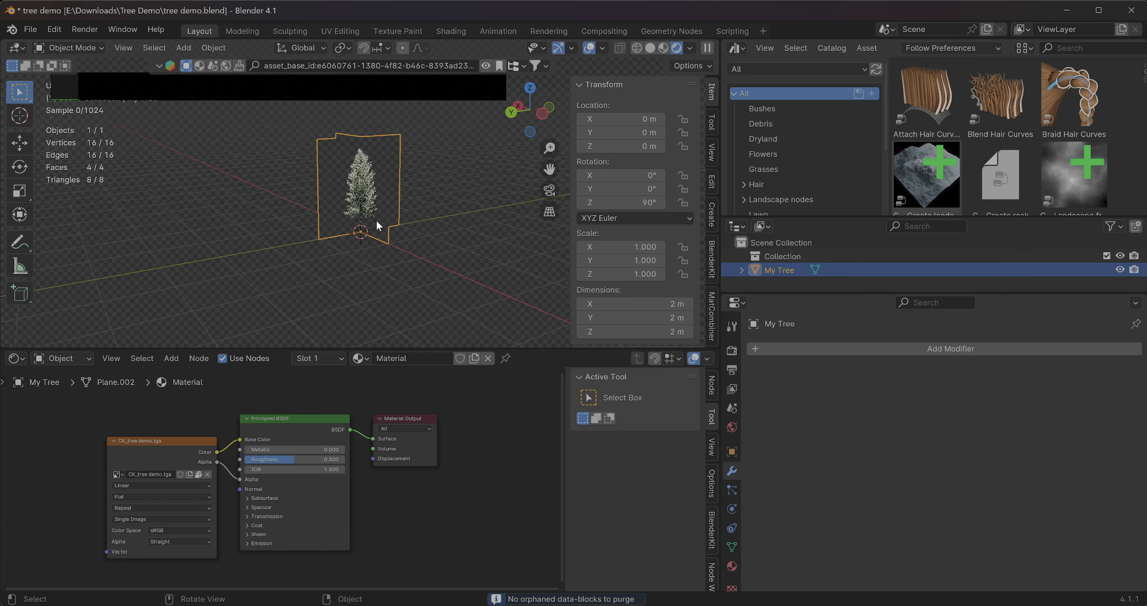
scroll(371, 213, "down", 3)
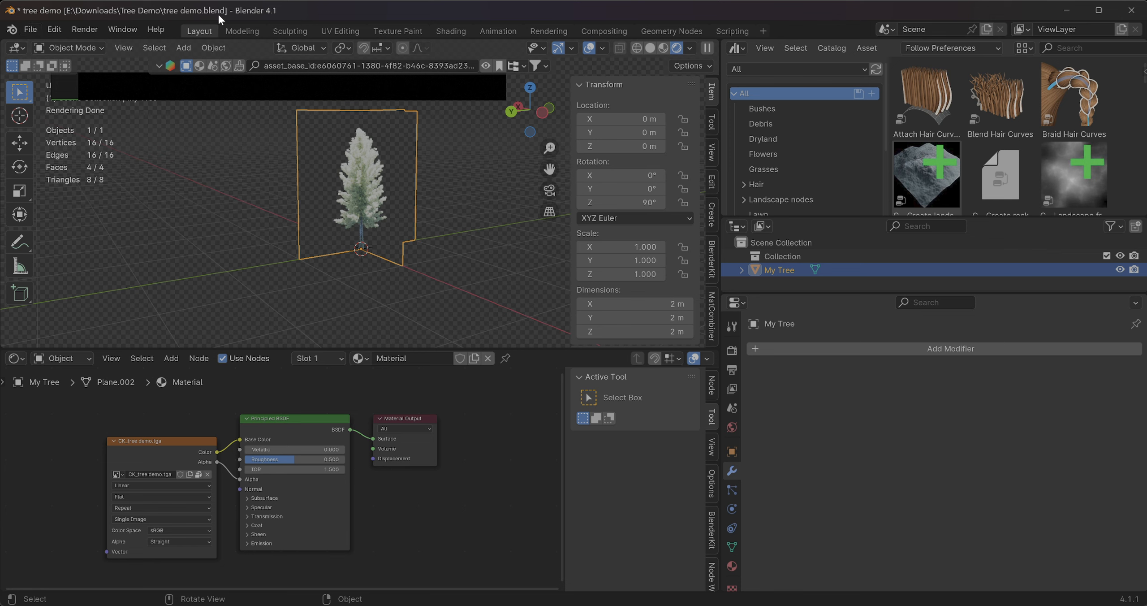
Pack the remaining external resources into the cleaned-up tree demo file
left_click(30, 30)
mouse_move(68, 258)
left_click(148, 450)
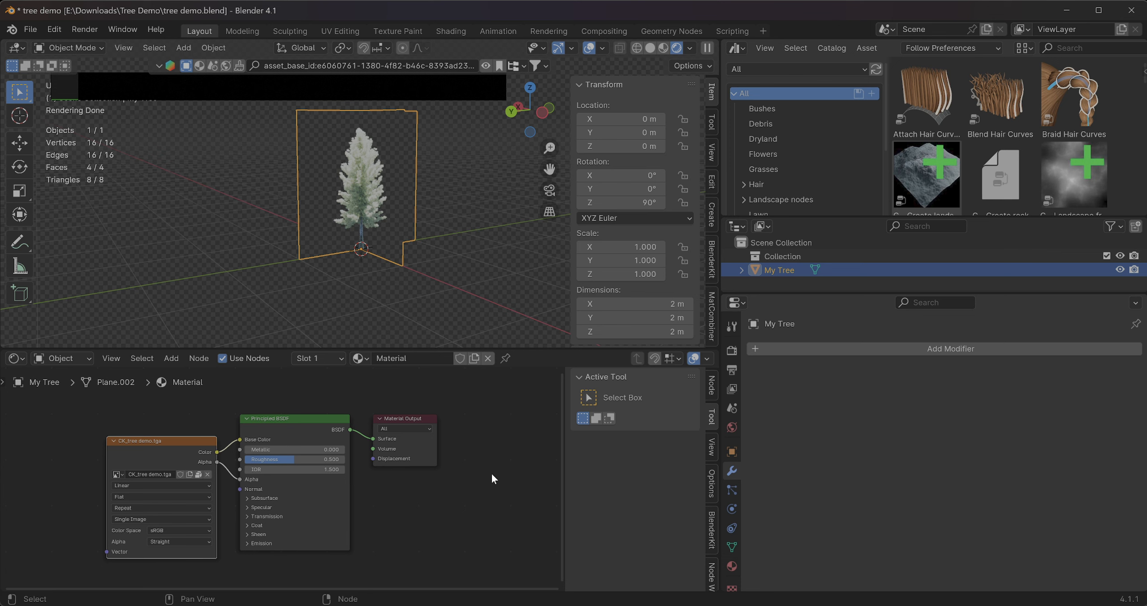
left_click(28, 29)
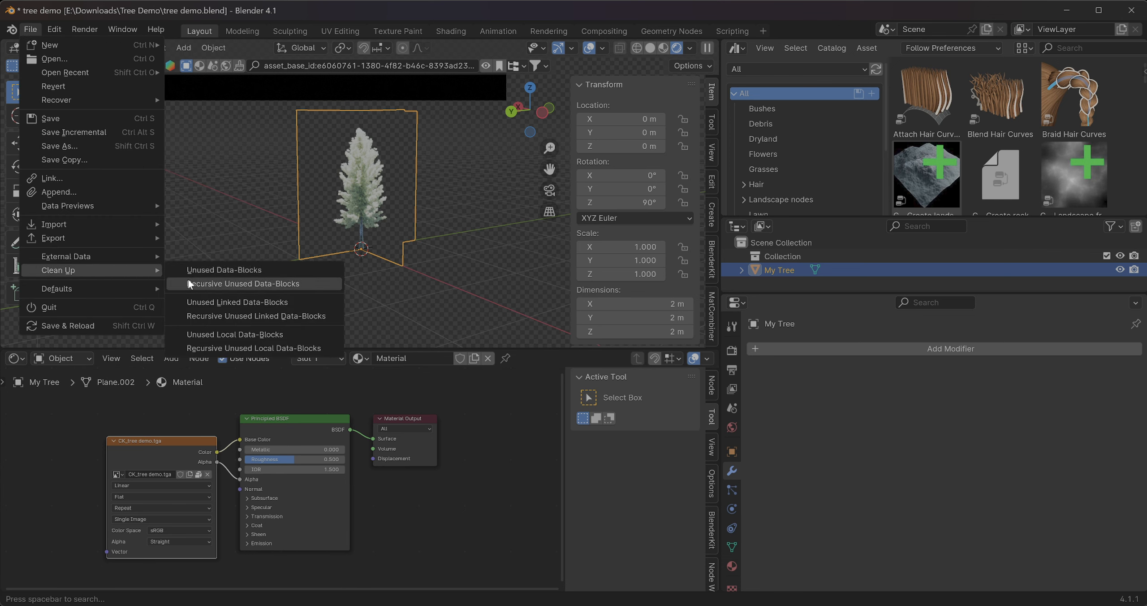
mouse_move(116, 256)
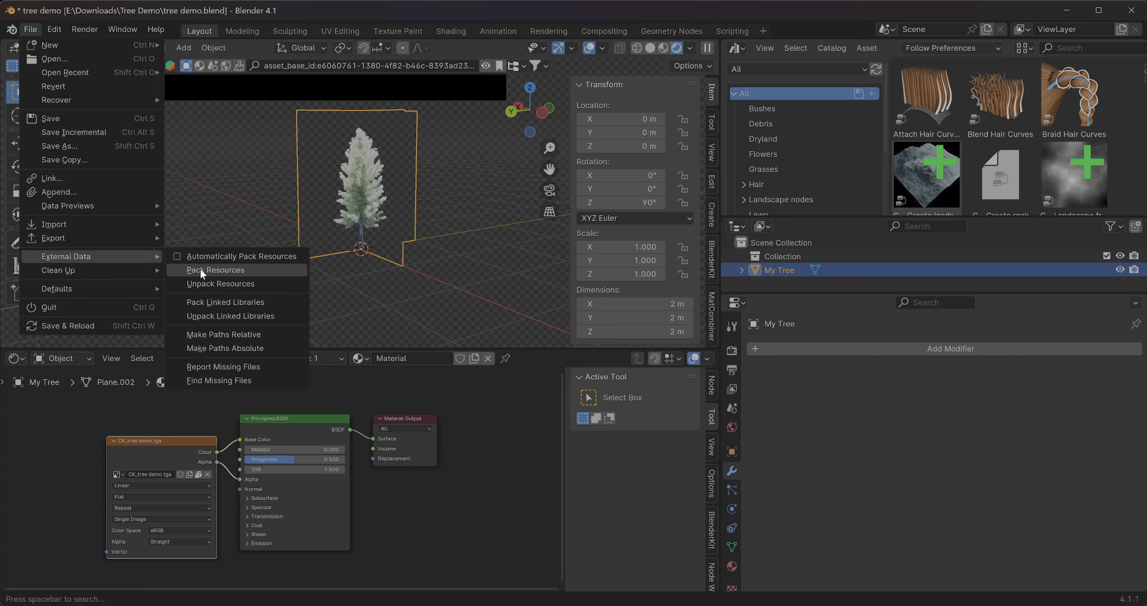
left_click(201, 271)
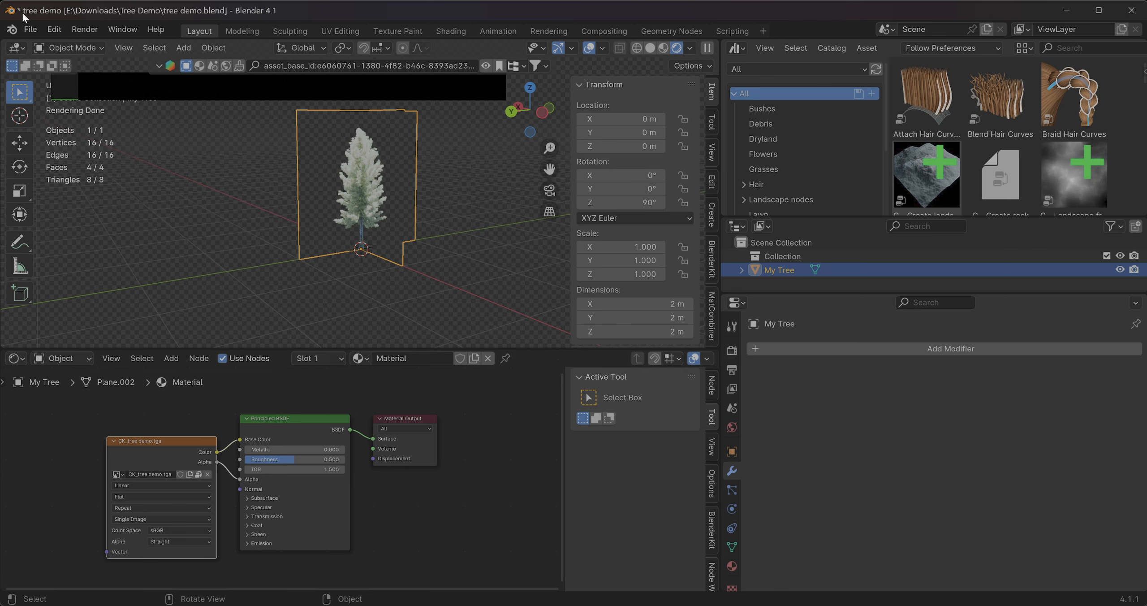
Unpack the packed resources with the option to use files in the current directory, creating them when necessary
left_click(30, 30)
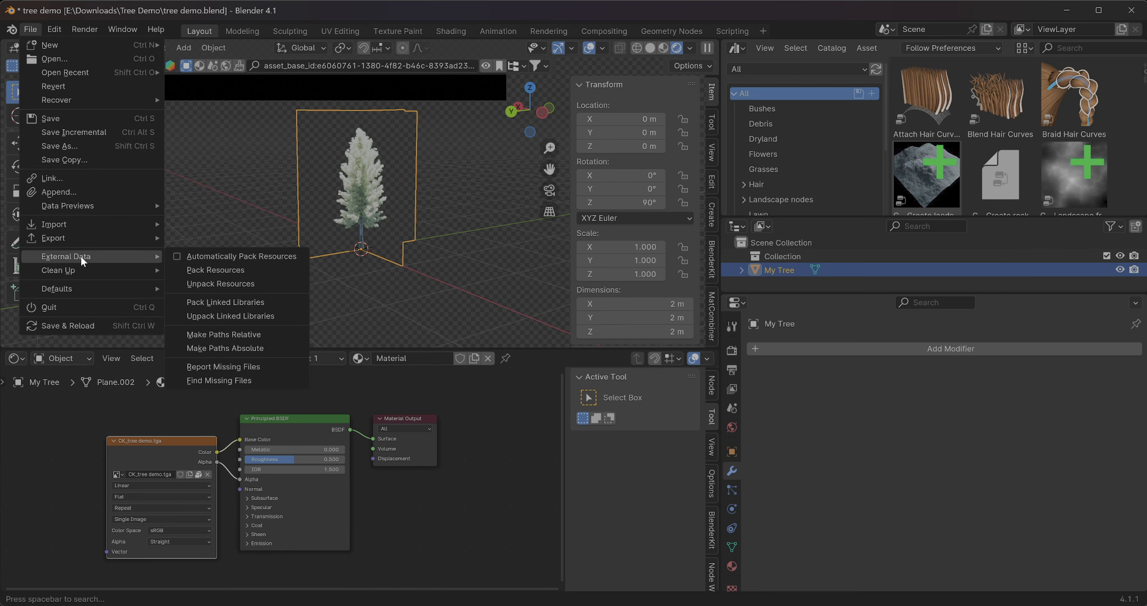
mouse_move(146, 259)
left_click(226, 282)
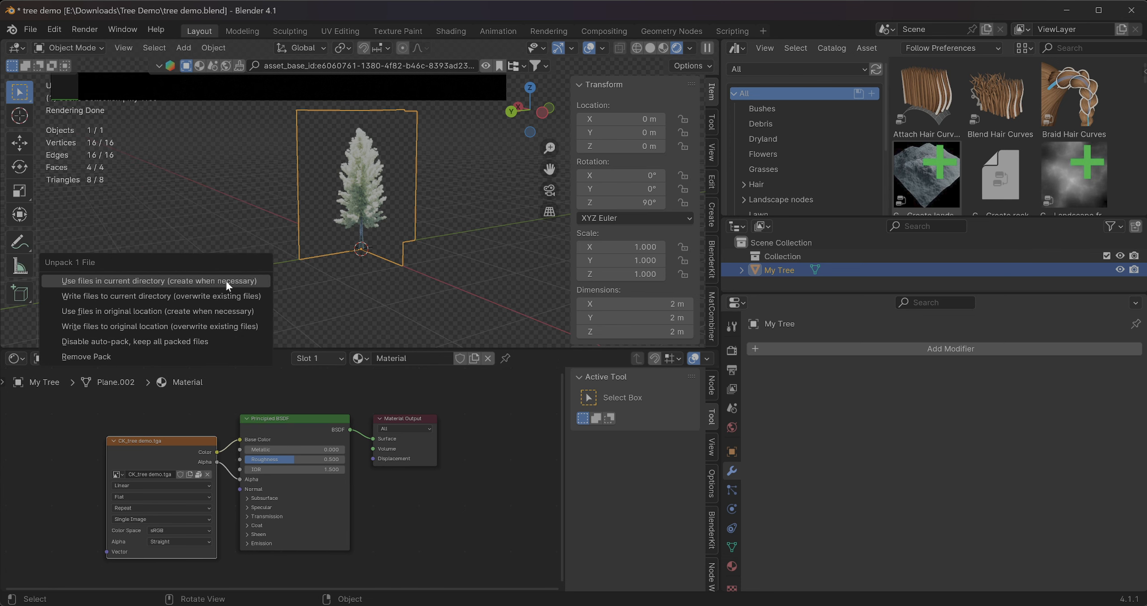
left_click(226, 280)
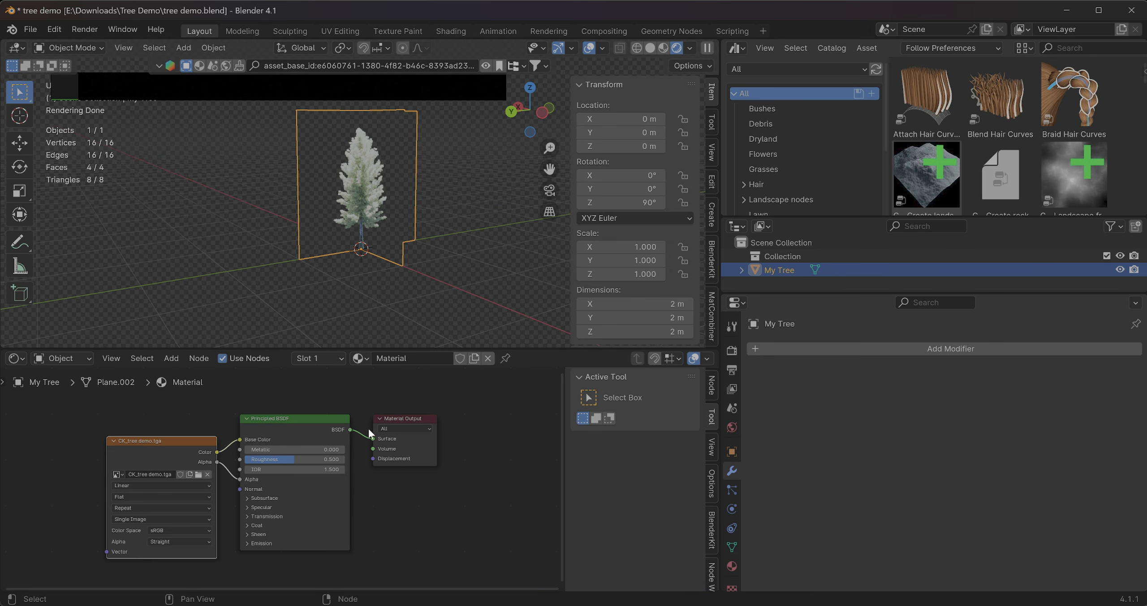
Switch to File Explorer and check the textures folder inside Downloads\Tree Demo for the unpacked CK_tree demo.tga
key("super+Tab")
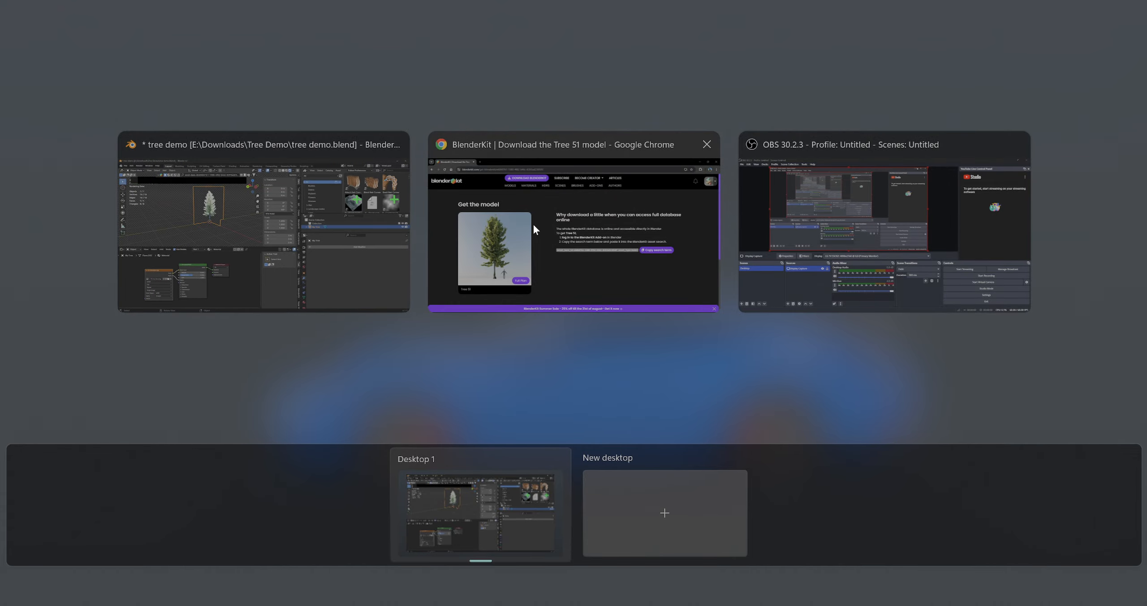
key("super")
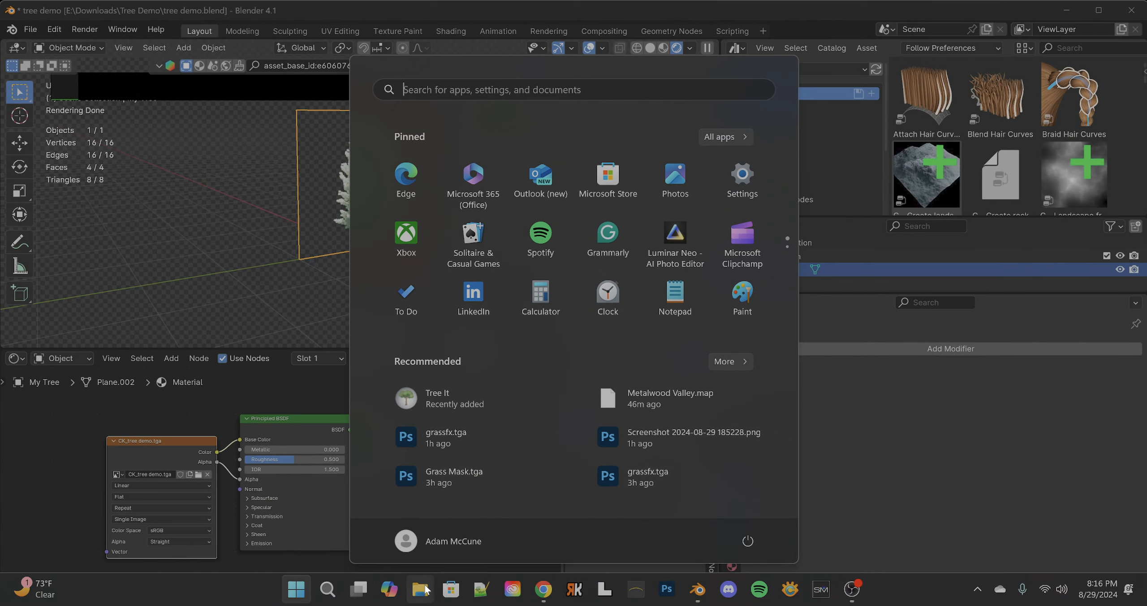
left_click(419, 589)
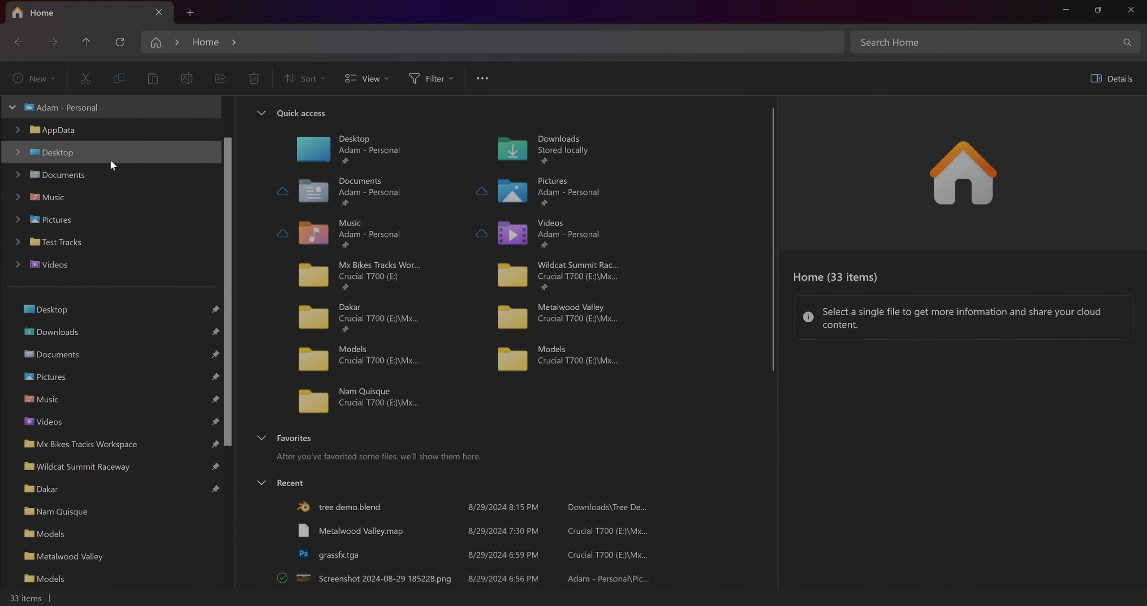
left_click(97, 337)
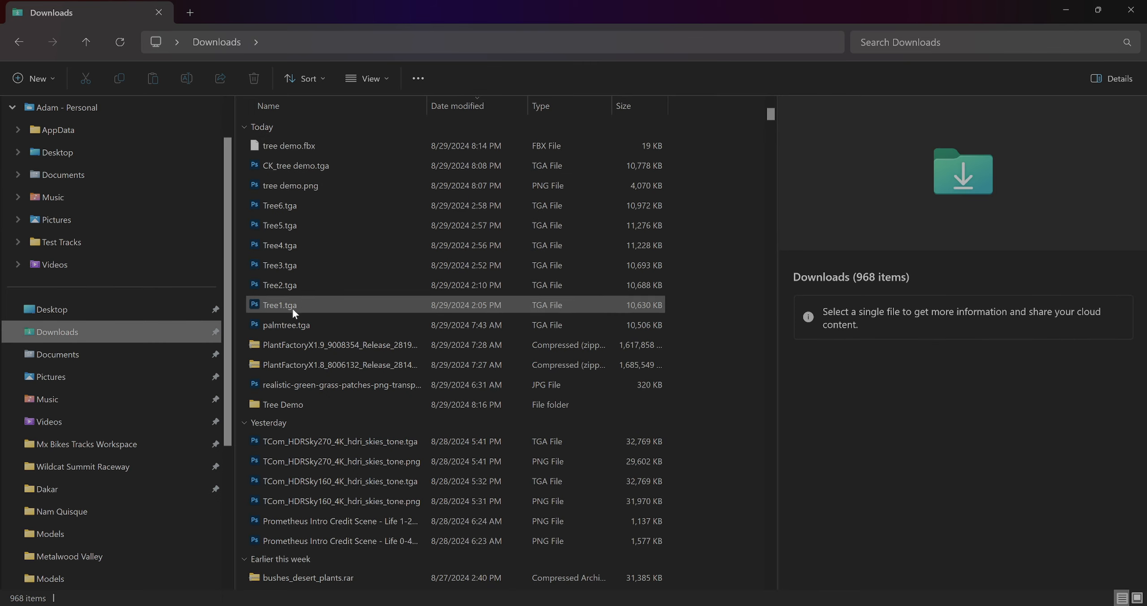
double_click(278, 403)
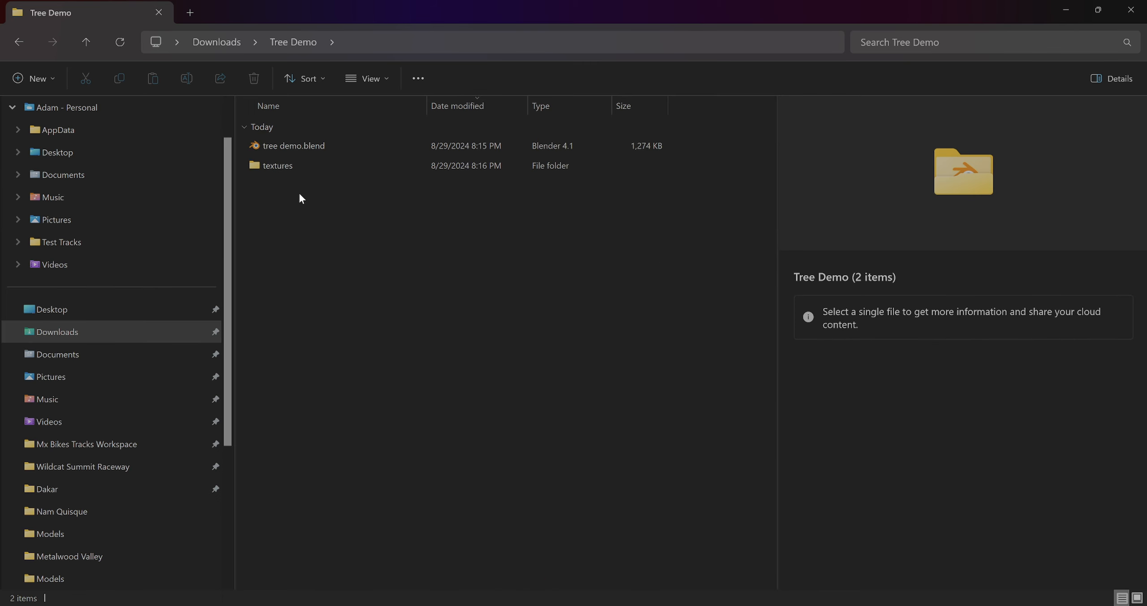
double_click(297, 172)
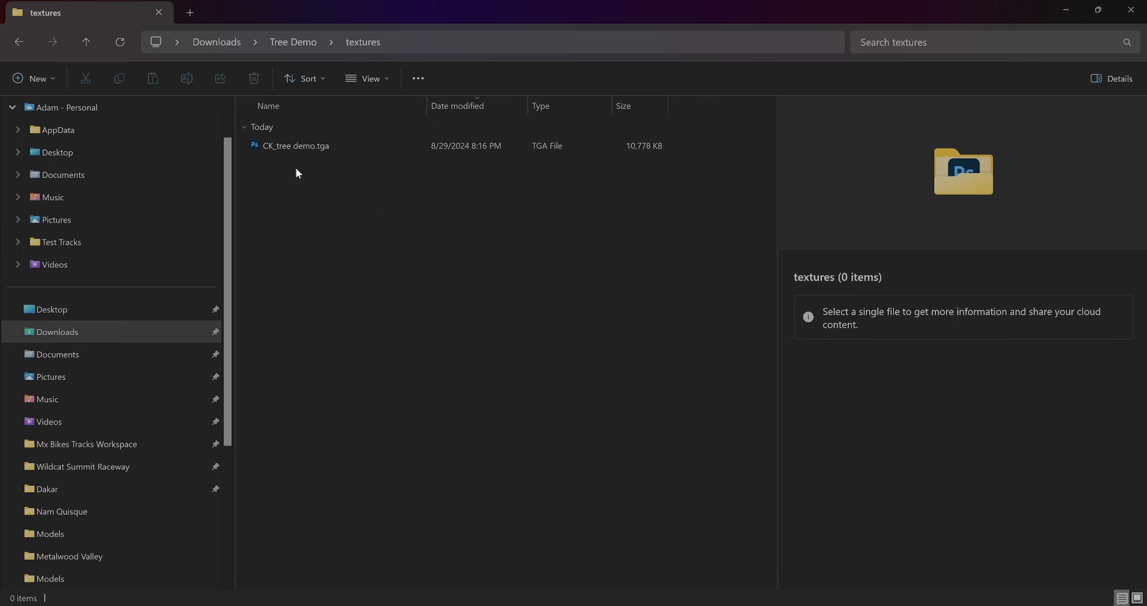
left_click(328, 150)
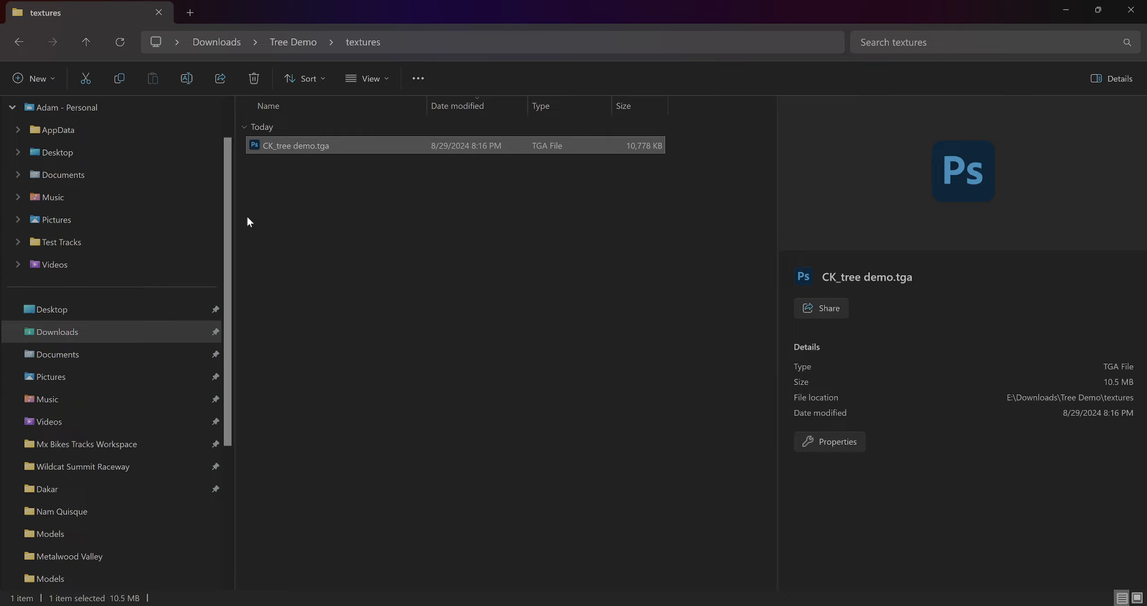
left_click(294, 222)
Switch back to Blender and inspect the crossed-plane tree from several angles and distances
key("super+Tab")
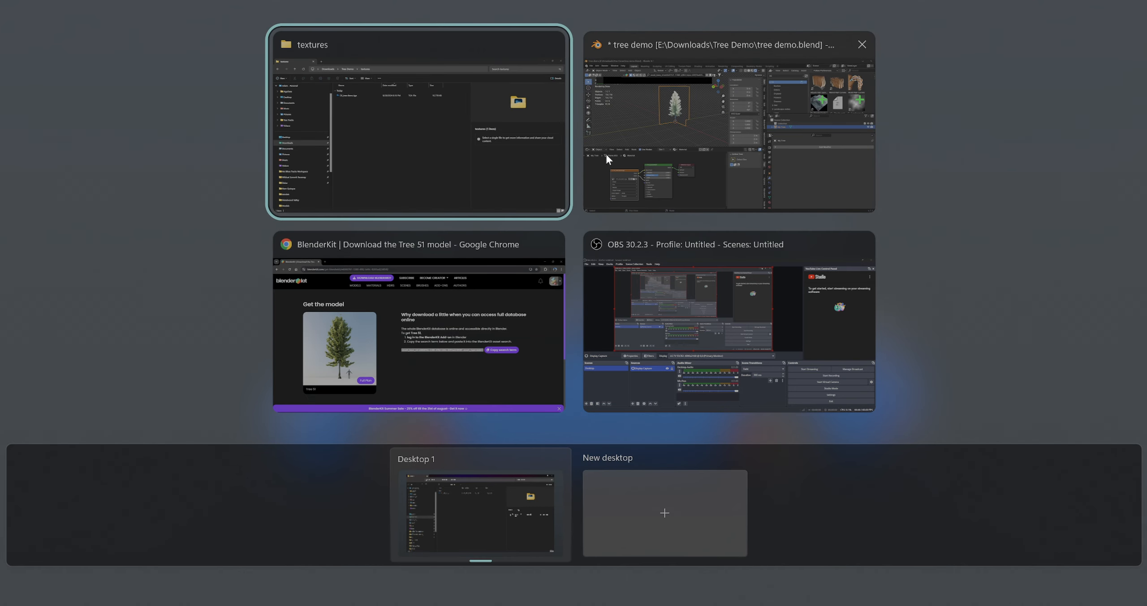
left_click(651, 147)
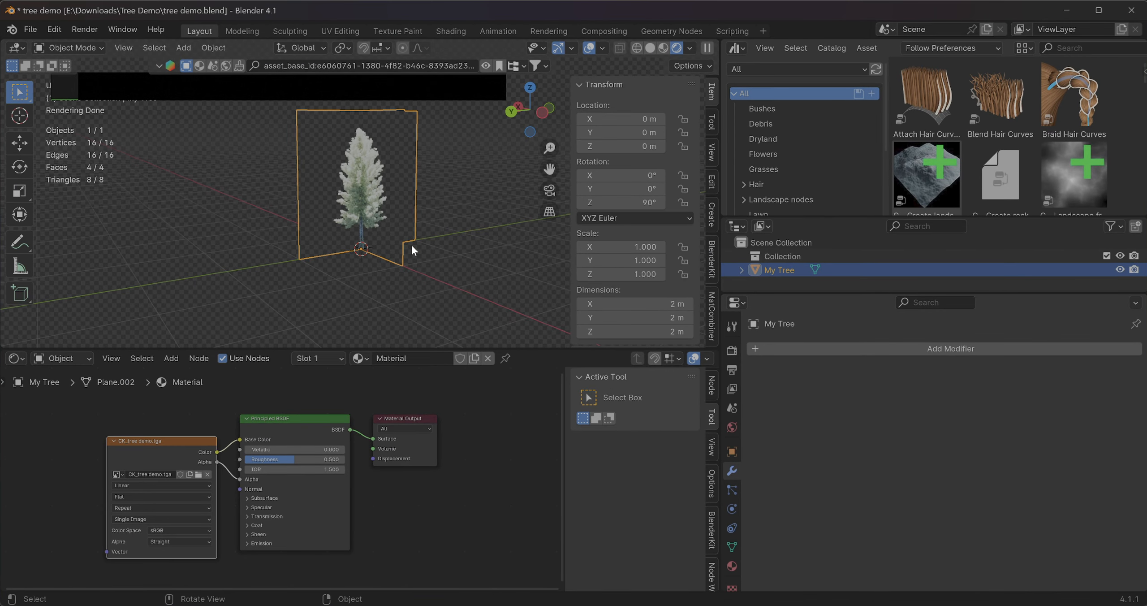
middle_click_drag(410, 242, 387, 240)
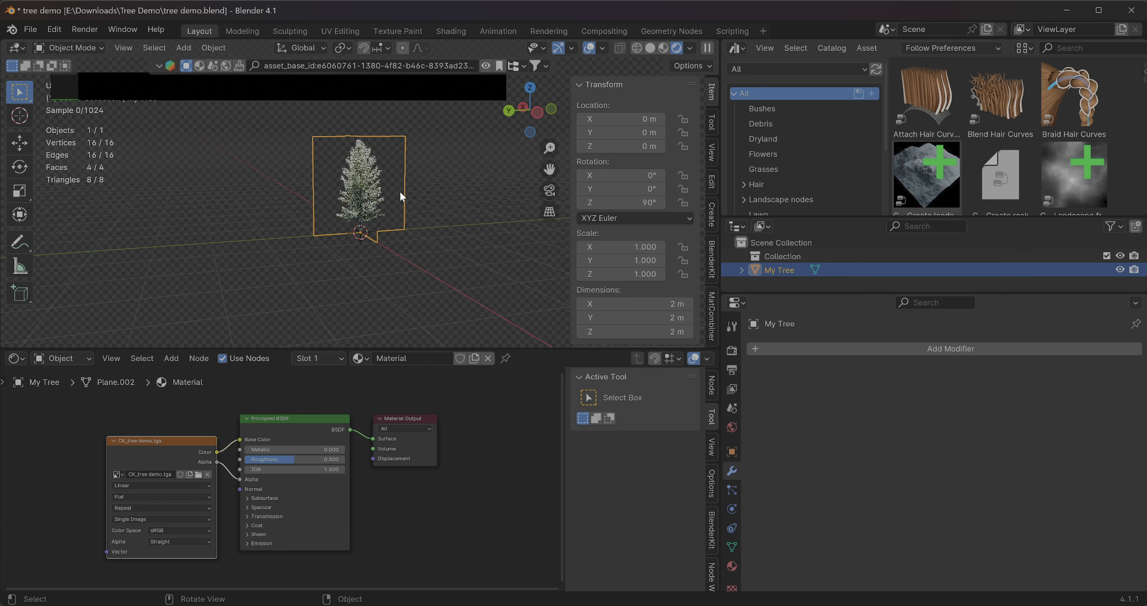
middle_click_drag(400, 190, 349, 234)
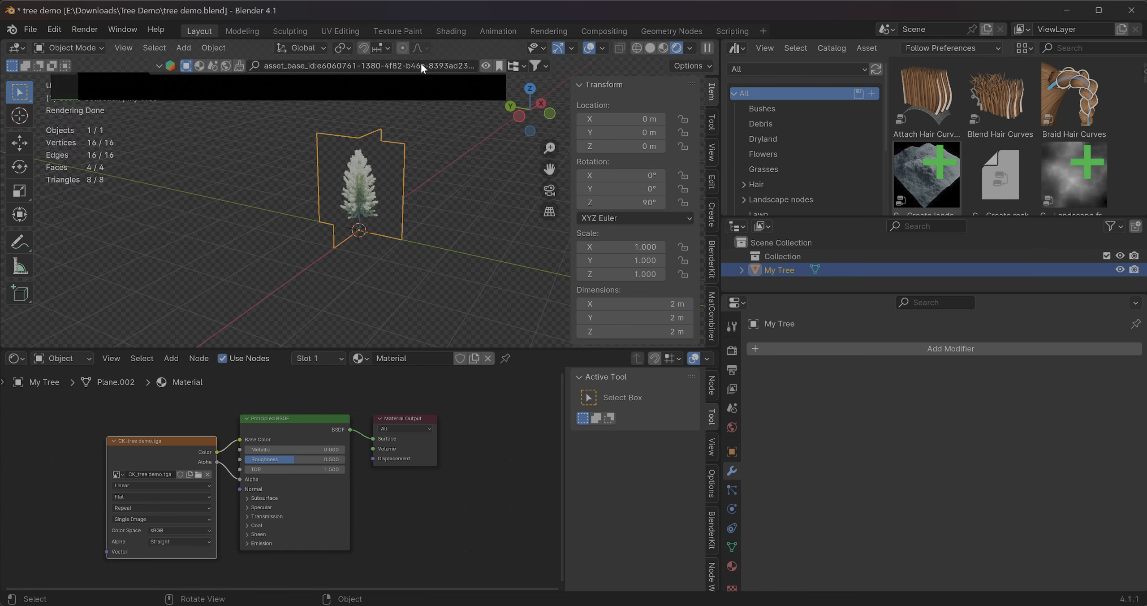
scroll(412, 319, "up", 2)
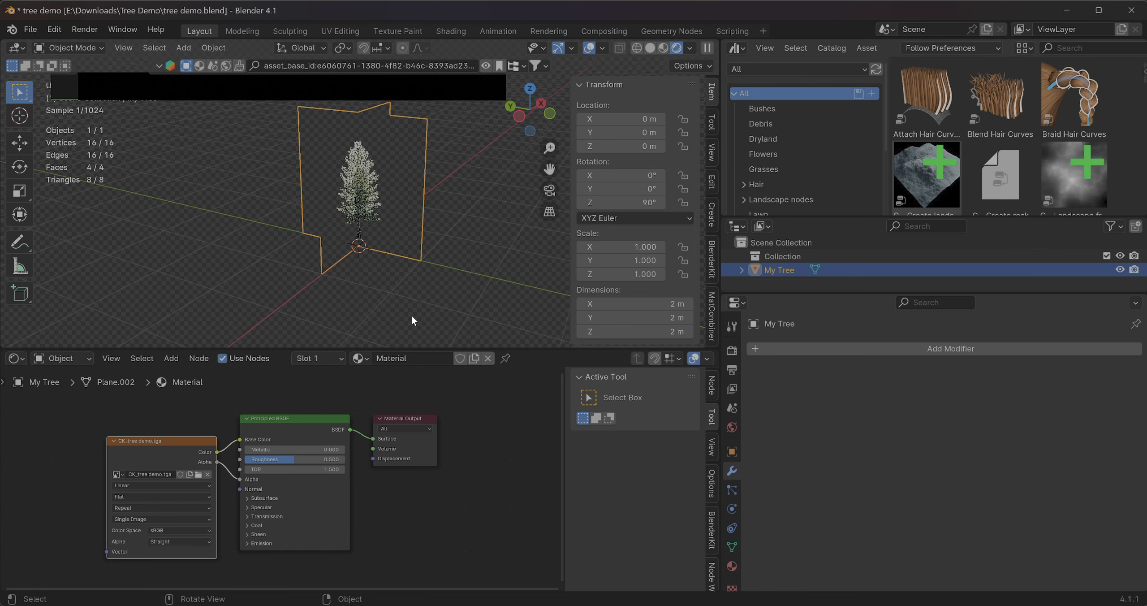
scroll(411, 316, "up", 3)
scroll(411, 316, "down", 3)
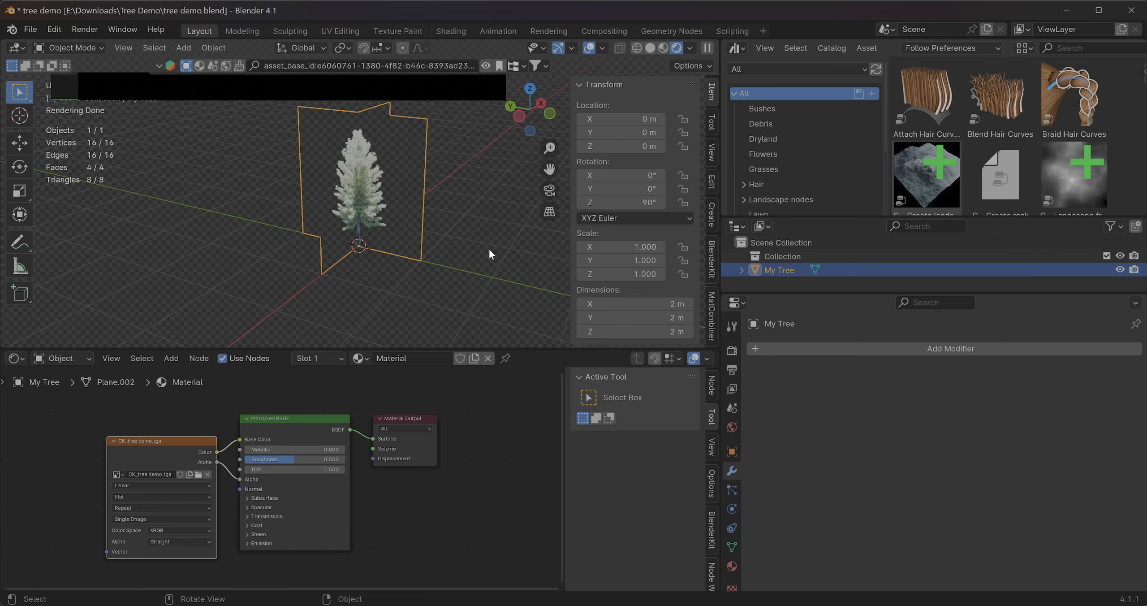
middle_click_drag(412, 235, 342, 238)
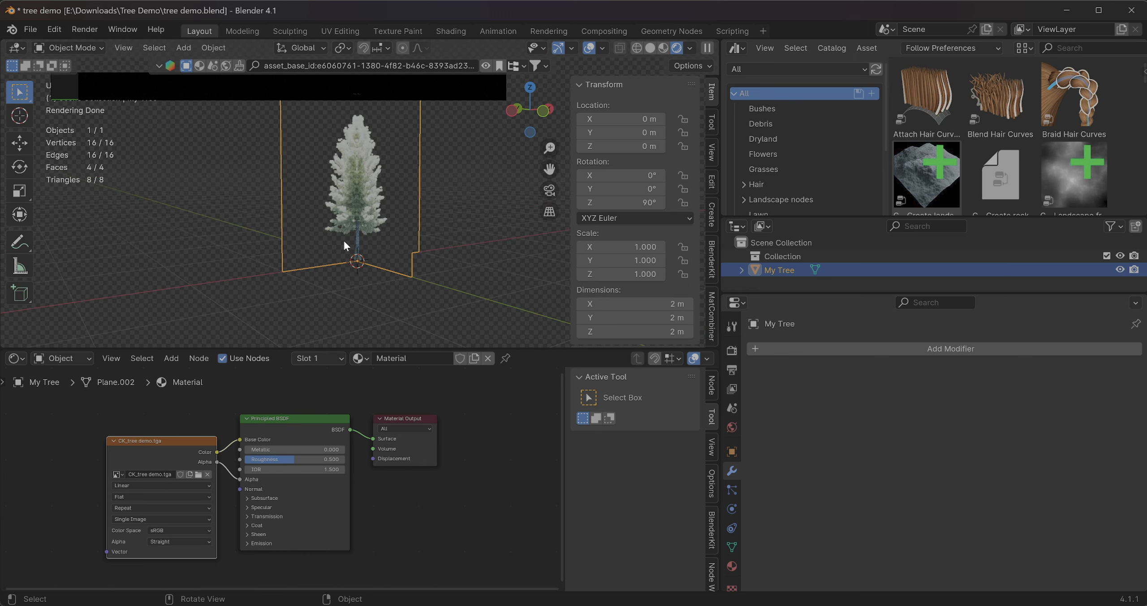
Deselect the tree and examine it without its selection outline from farther away and another angle
key("super")
left_click(289, 260)
key("super")
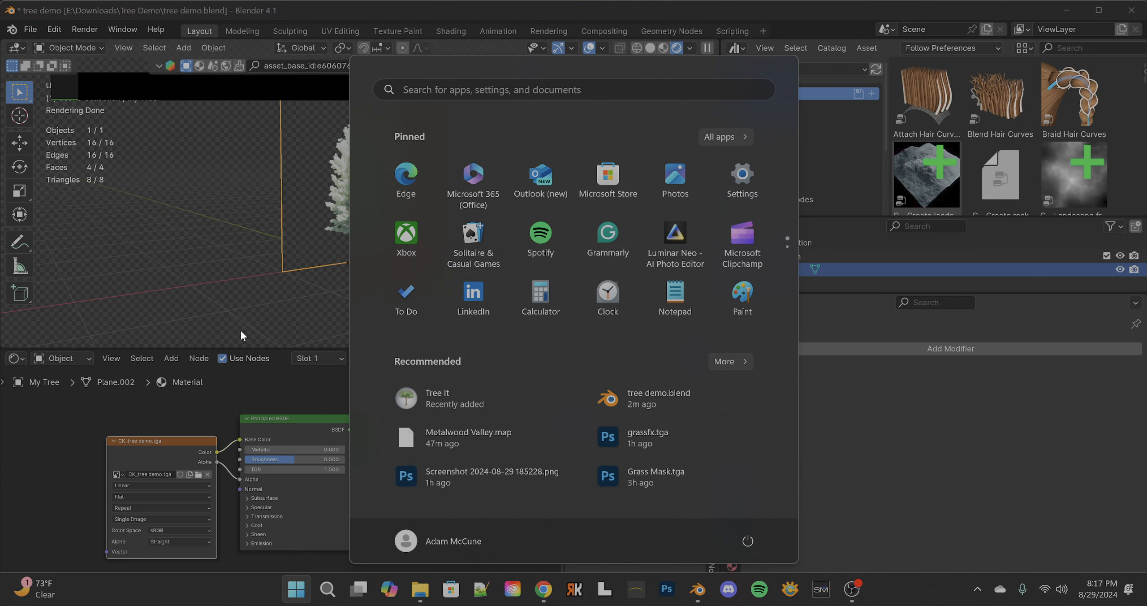
left_click(217, 221)
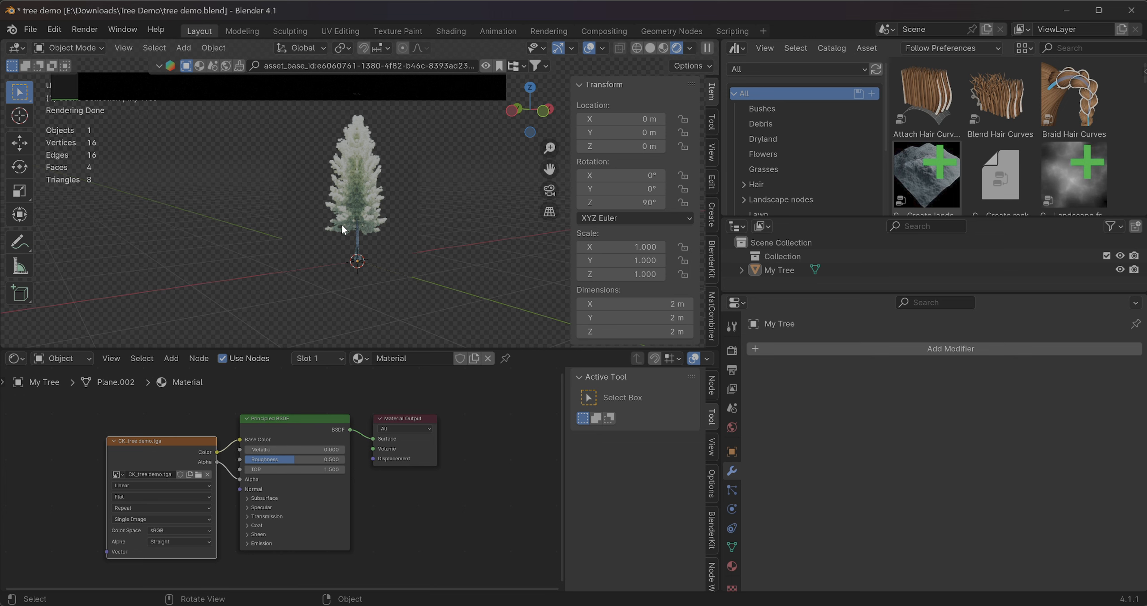
scroll(342, 229, "down", 3)
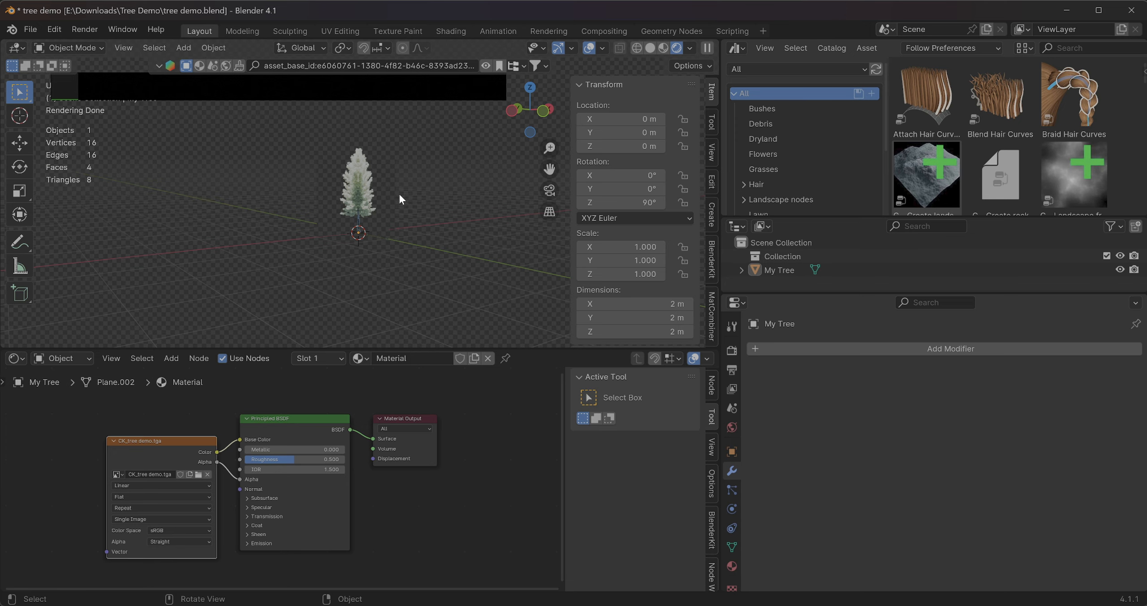
middle_click_drag(401, 199, 457, 213)
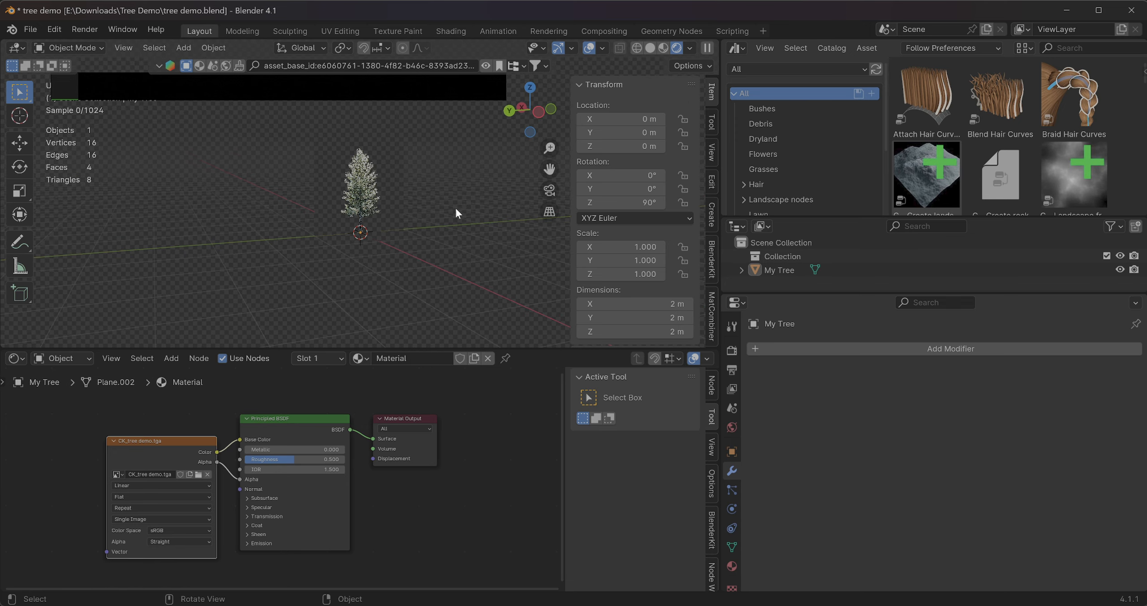